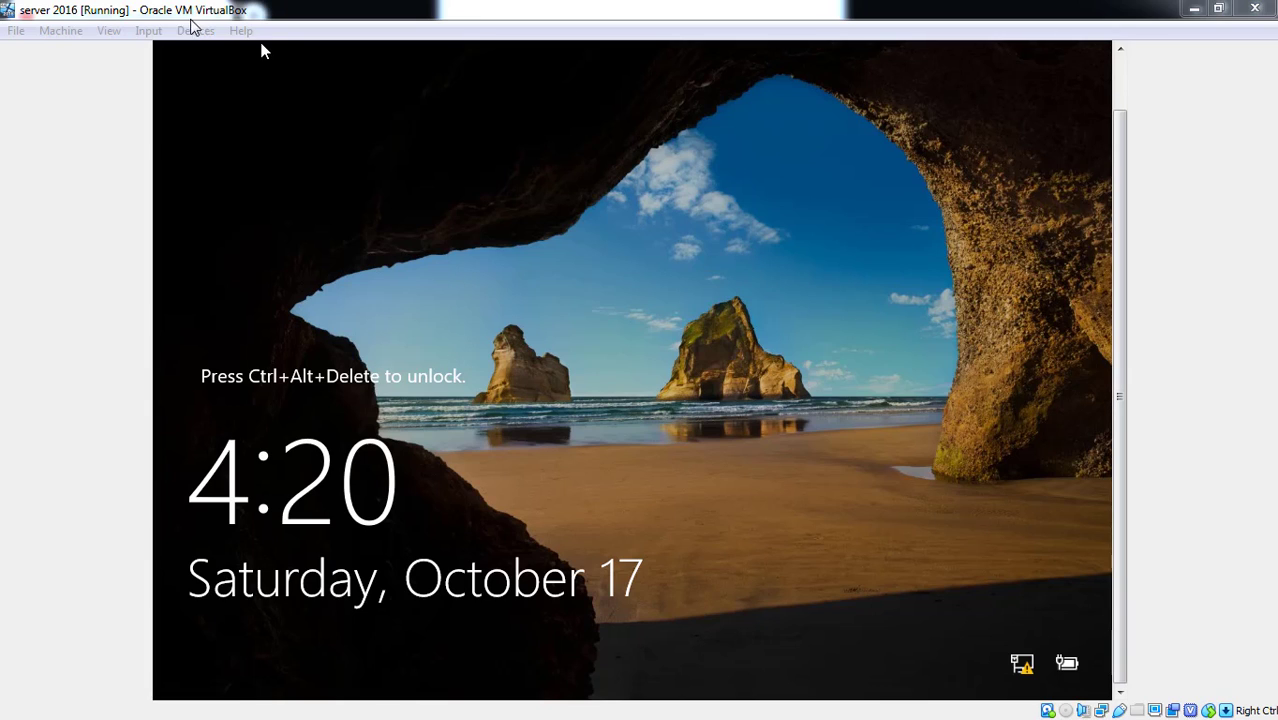
- Send Ctrl-Alt-Del to the virtual machine from the Input > Keyboard menu
click(148, 30)
mouse_move(195, 64)
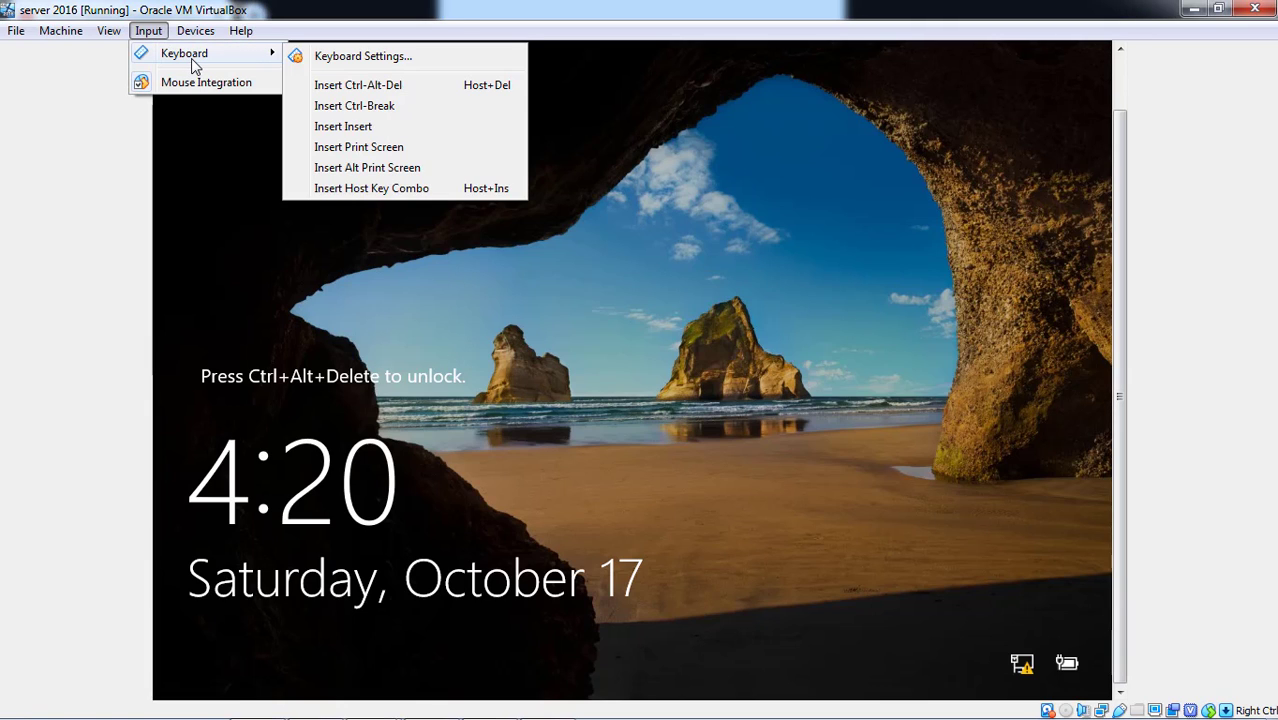
click(314, 88)
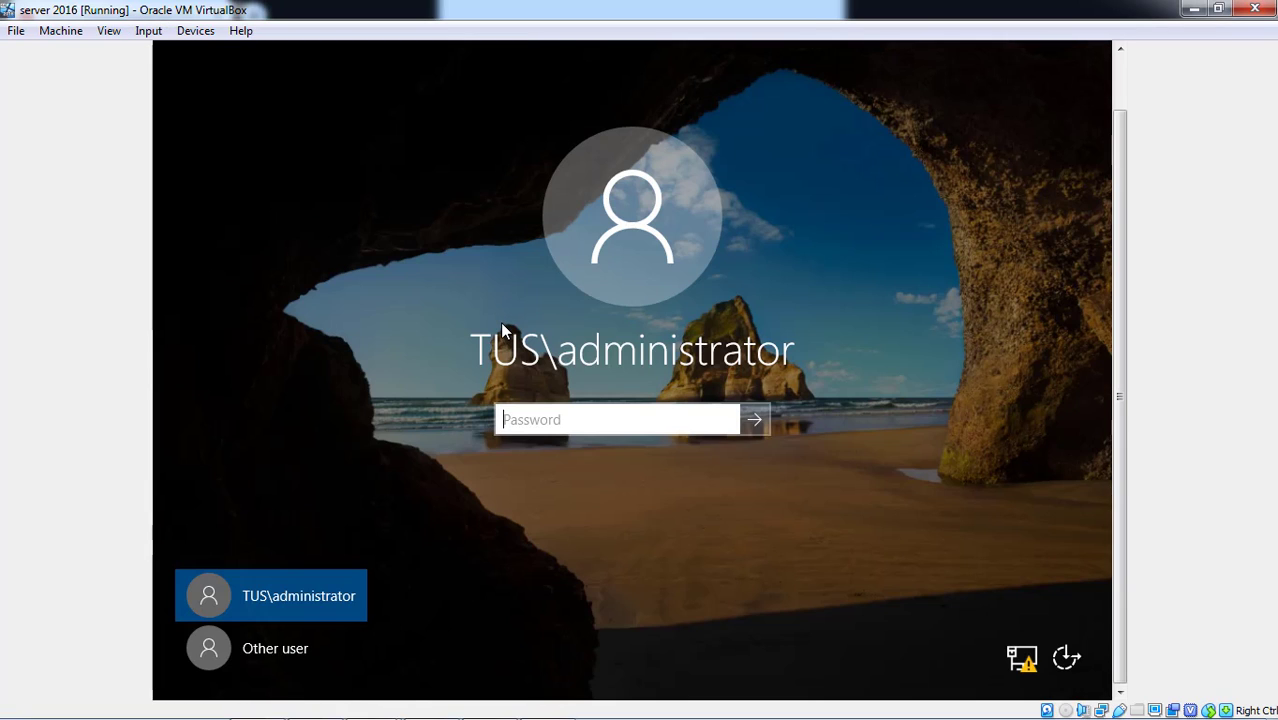
- Enter the administrator password, correct it after the error message, and sign in
text(****)
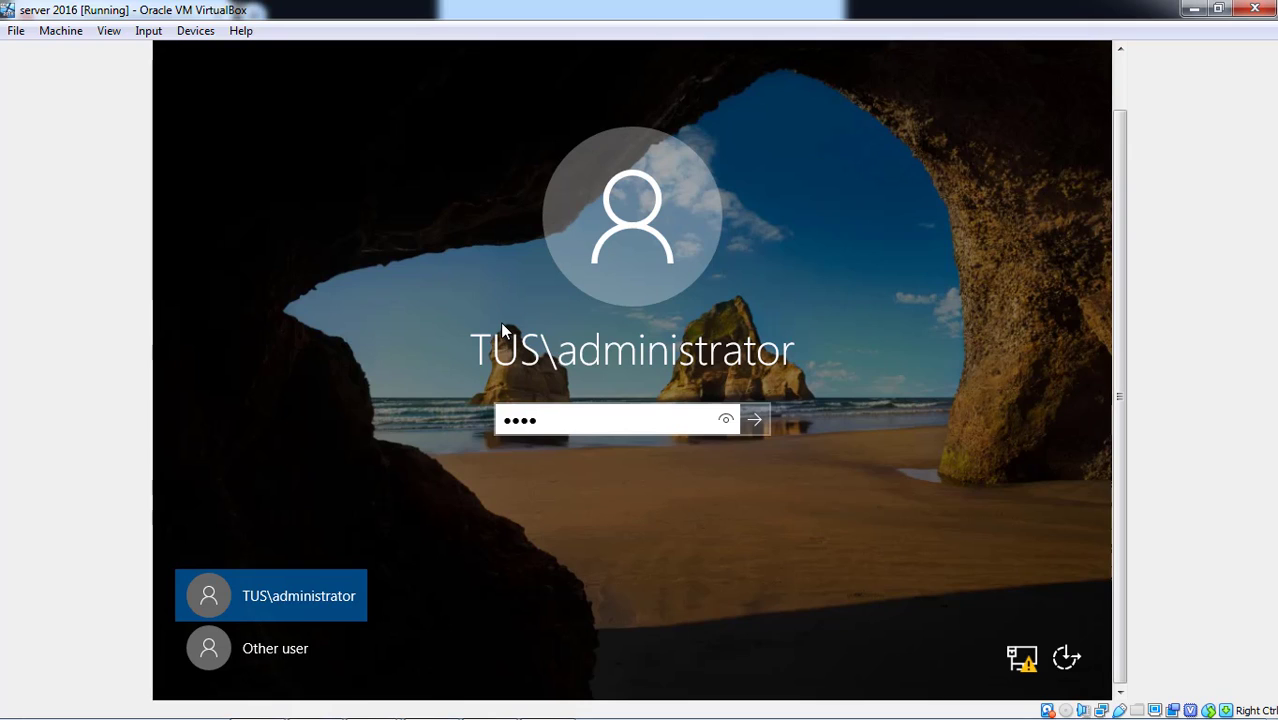
key(BackSpace)
key(BackSpace)
key(BackSpace)
key(BackSpace)
text(****)
key(Home)
text(*)
key(Return)
key(Return)
text(********)
key(Return)
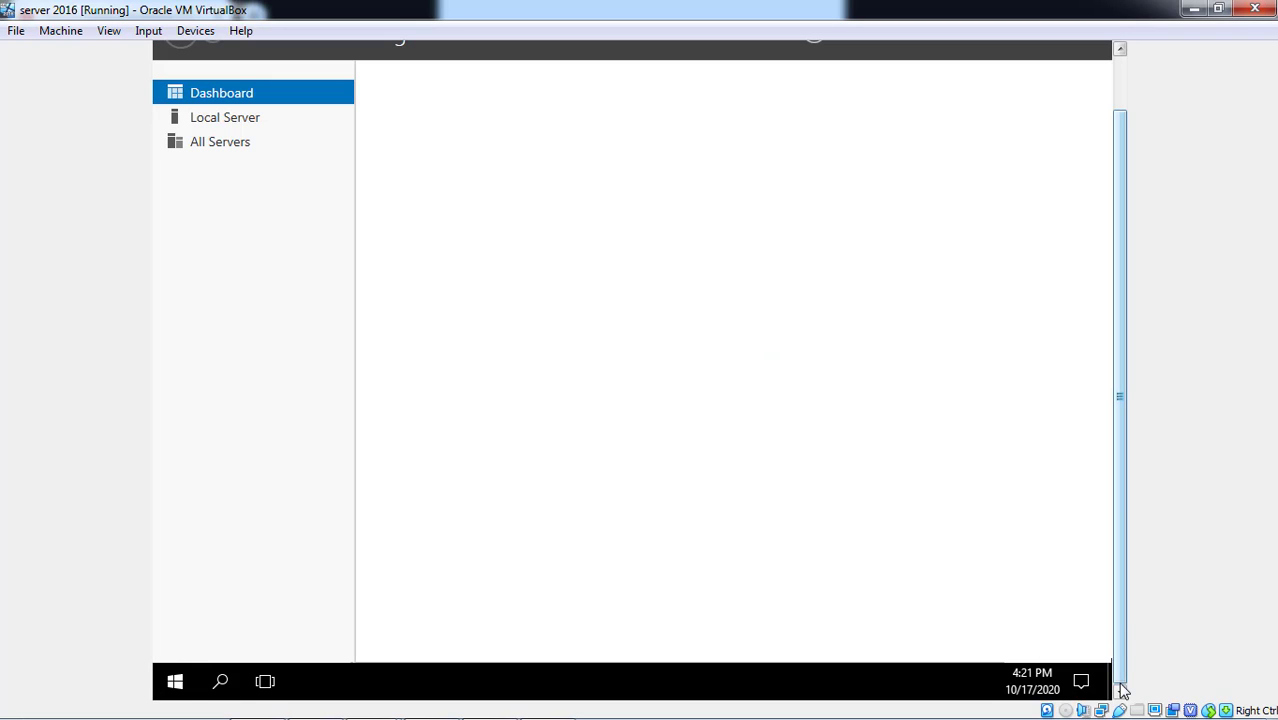
- Open Active Directory Users and Computers from Server Manager's Tools menu
click(1123, 71)
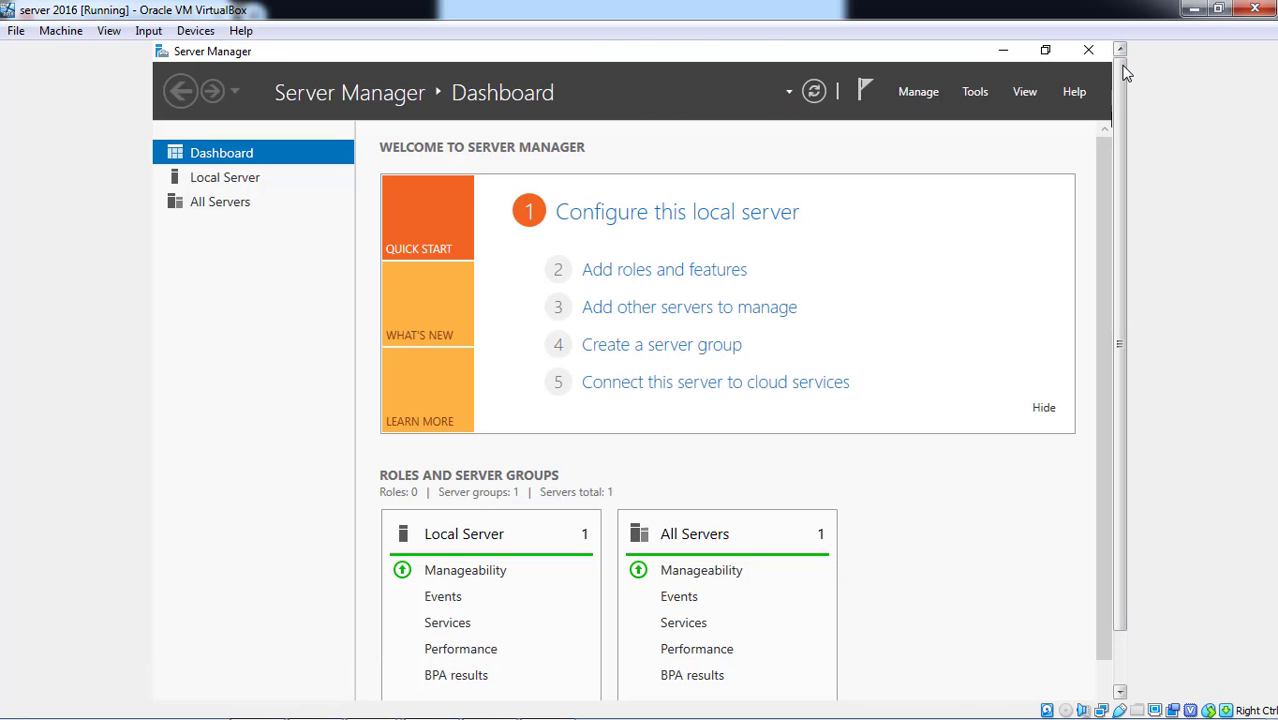
click(974, 92)
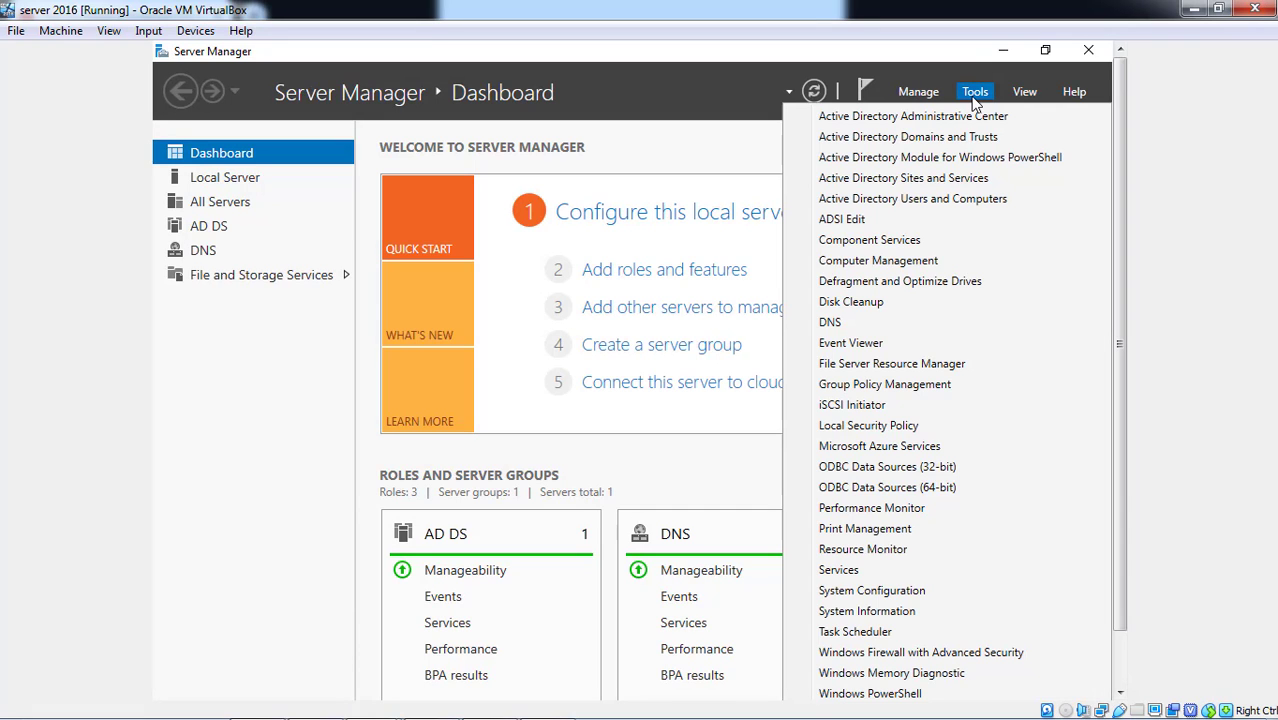
click(932, 200)
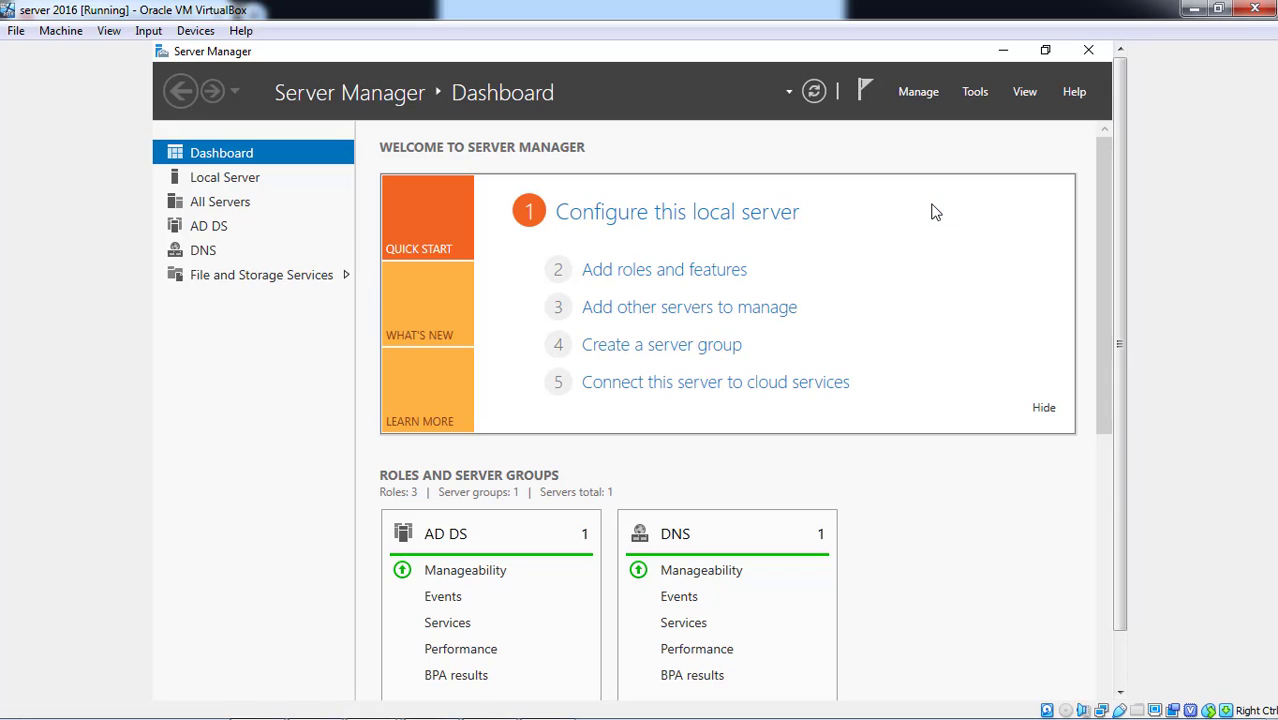
click(1119, 660)
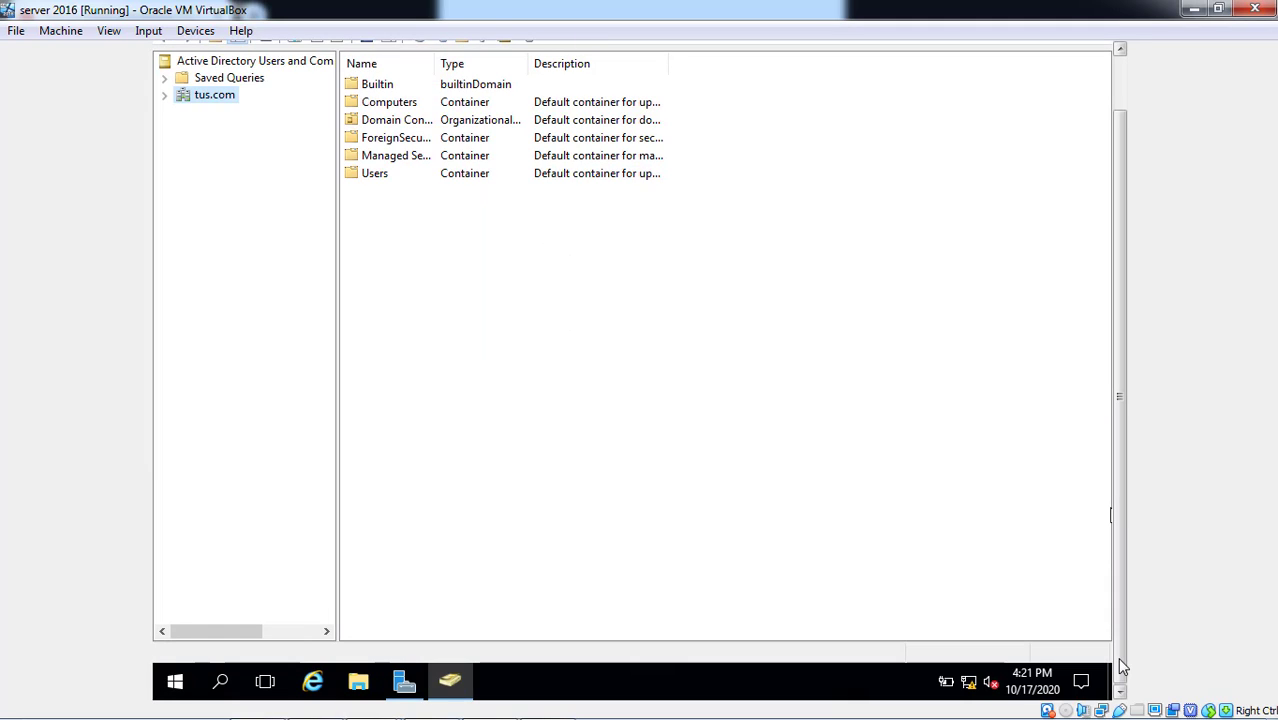
- Expand tus.com and bring up its New submenu from the context menu
click(165, 96)
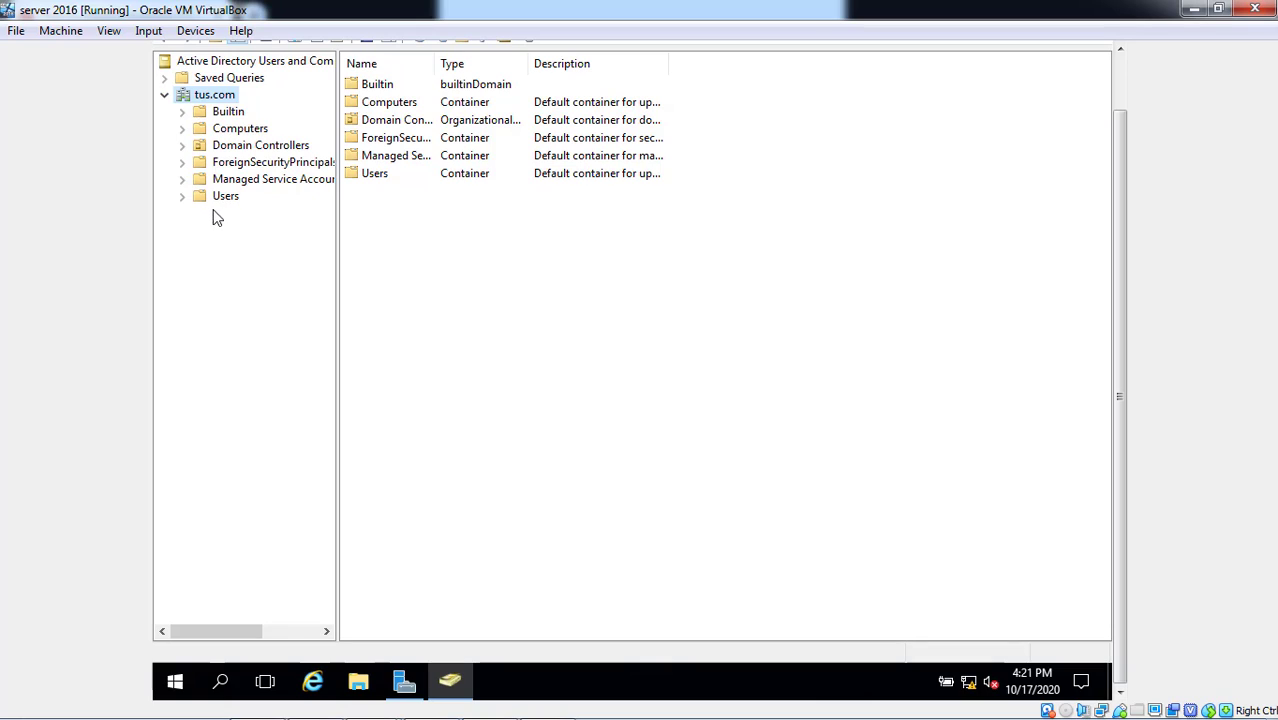
right_click(212, 96)
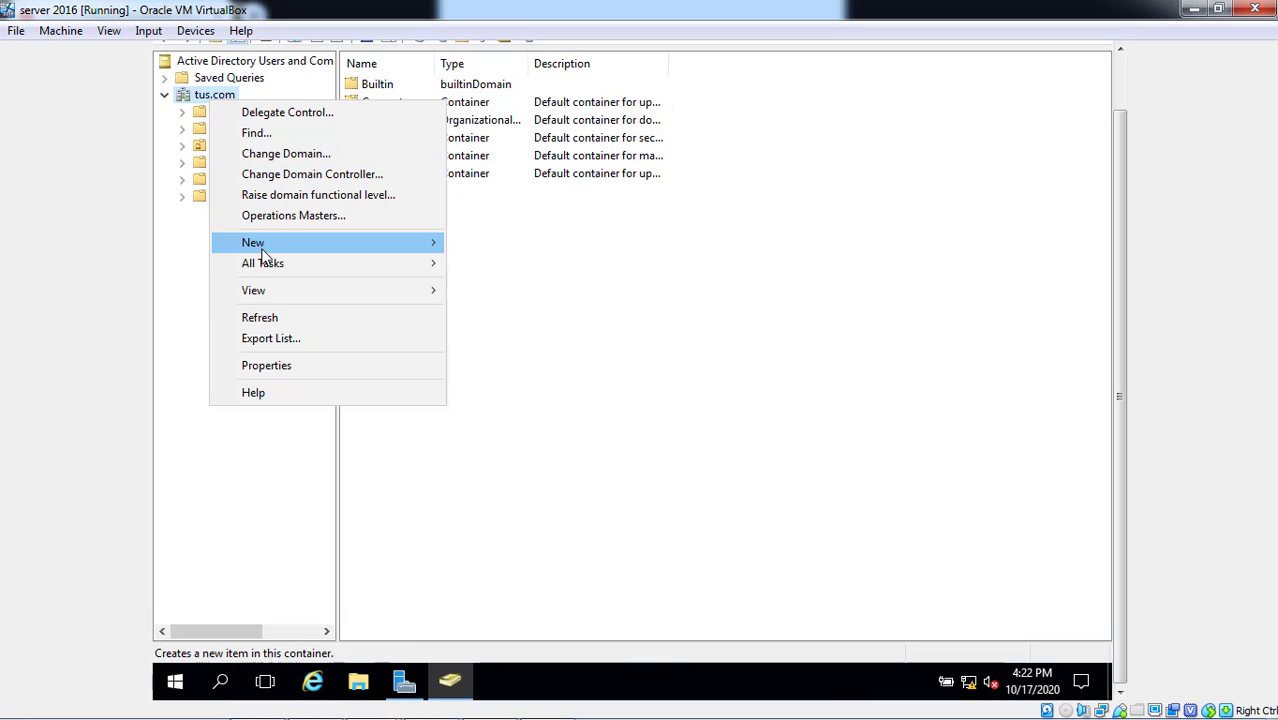
mouse_move(266, 256)
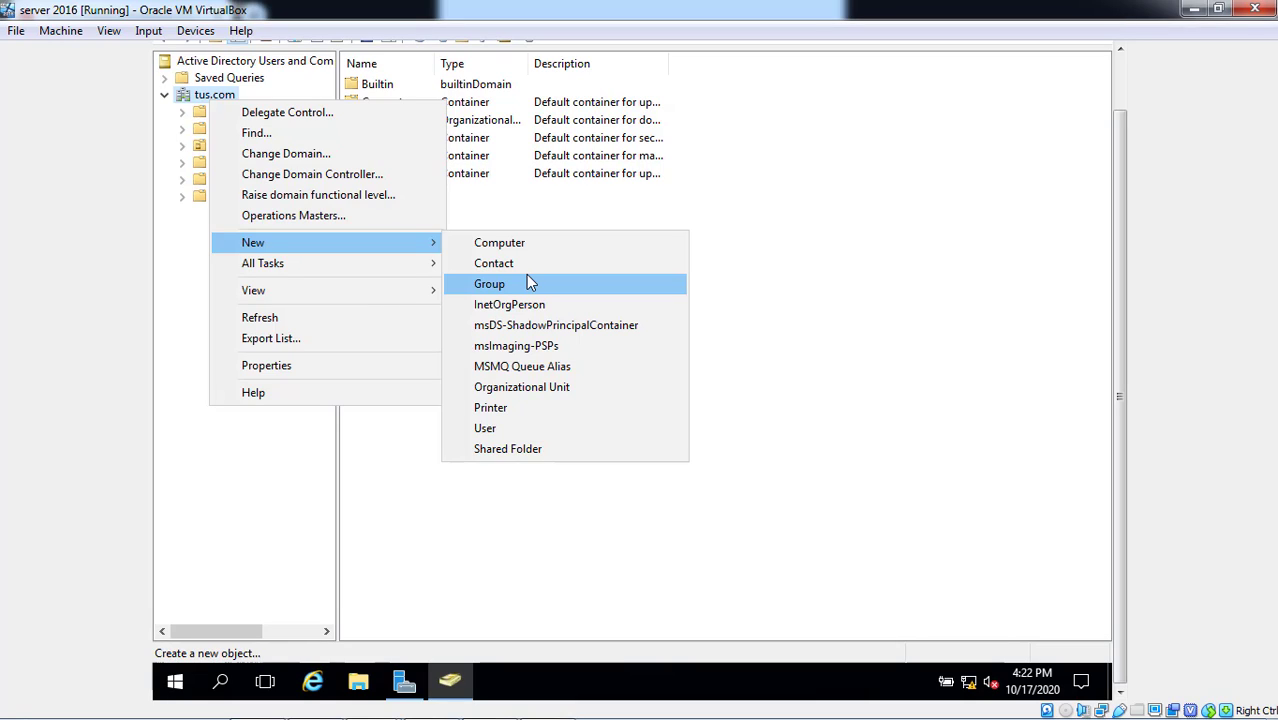
- Add a new organizational unit named 'IT' directly under tus.com
click(538, 393)
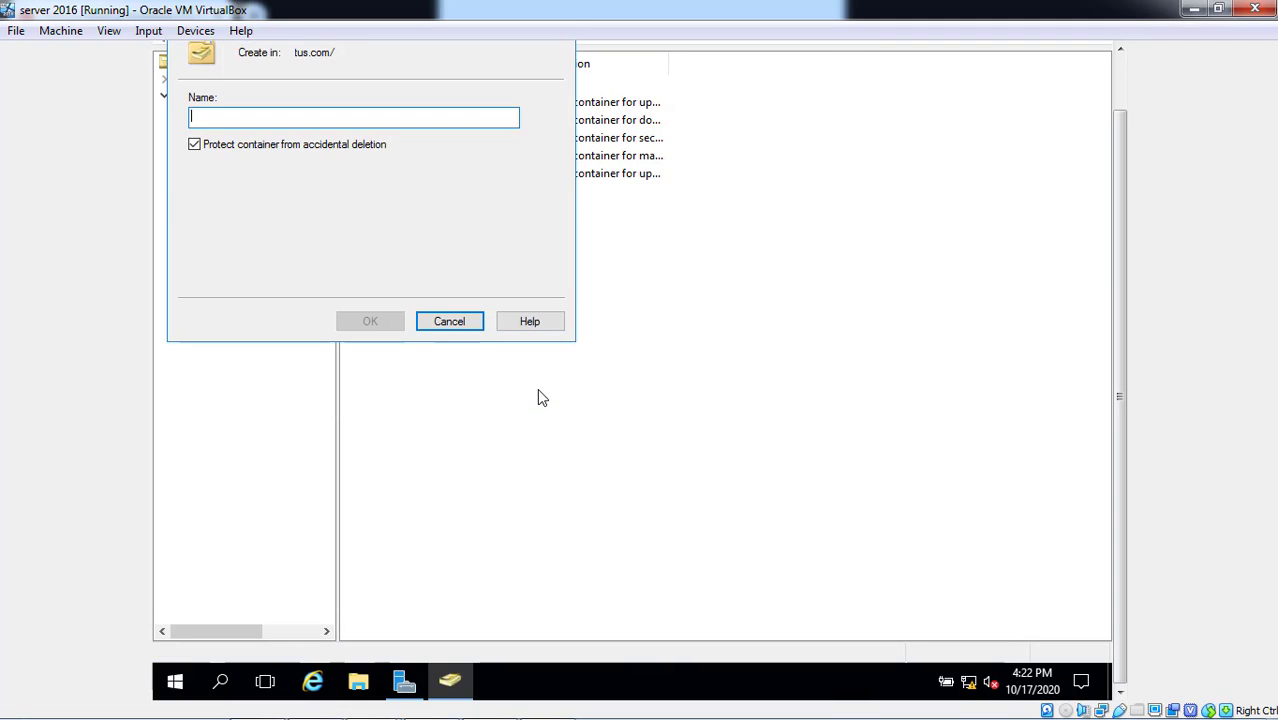
text(IT)
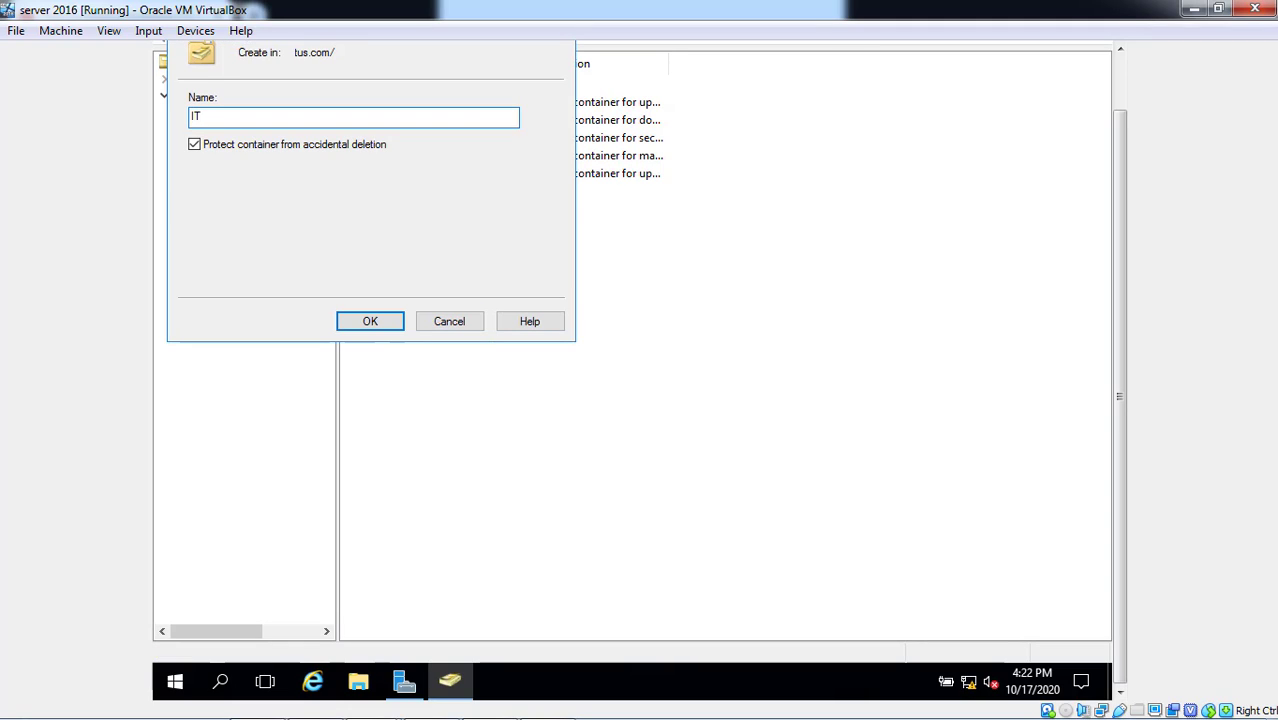
click(369, 325)
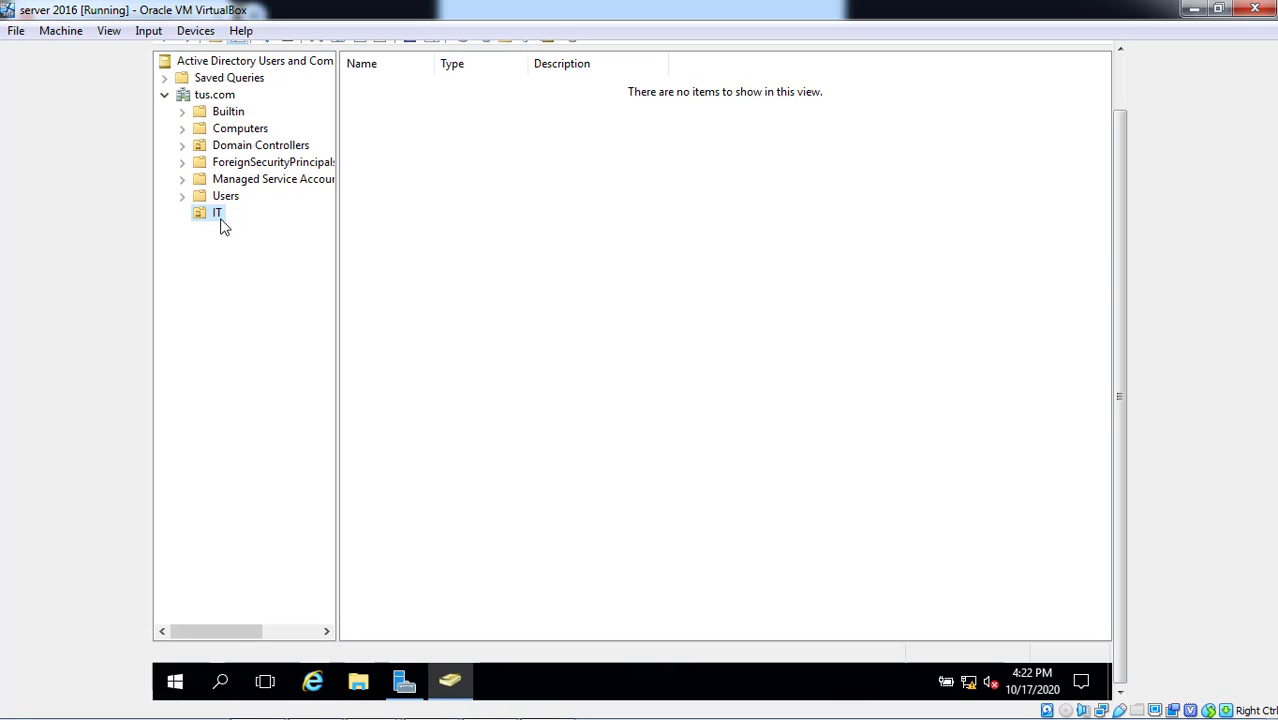
- Start a new user in IT with first name 'user', last name '1' and logon name user1
right_click(460, 150)
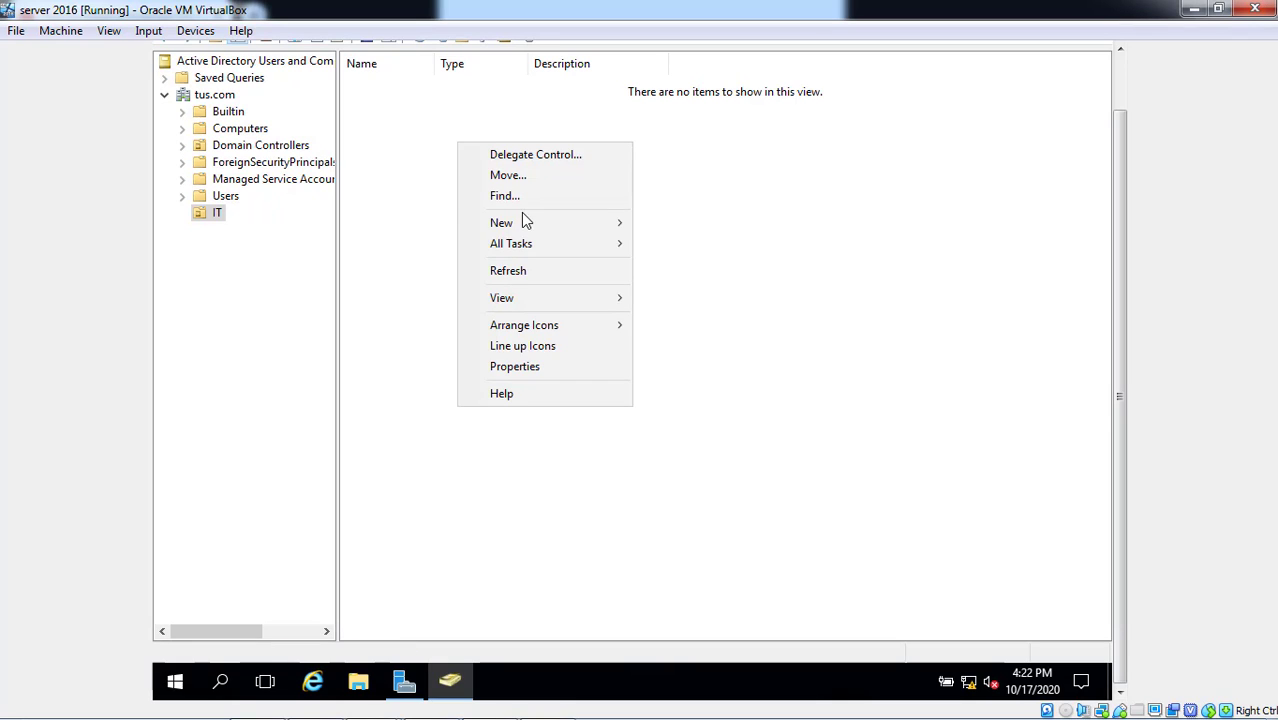
mouse_move(530, 220)
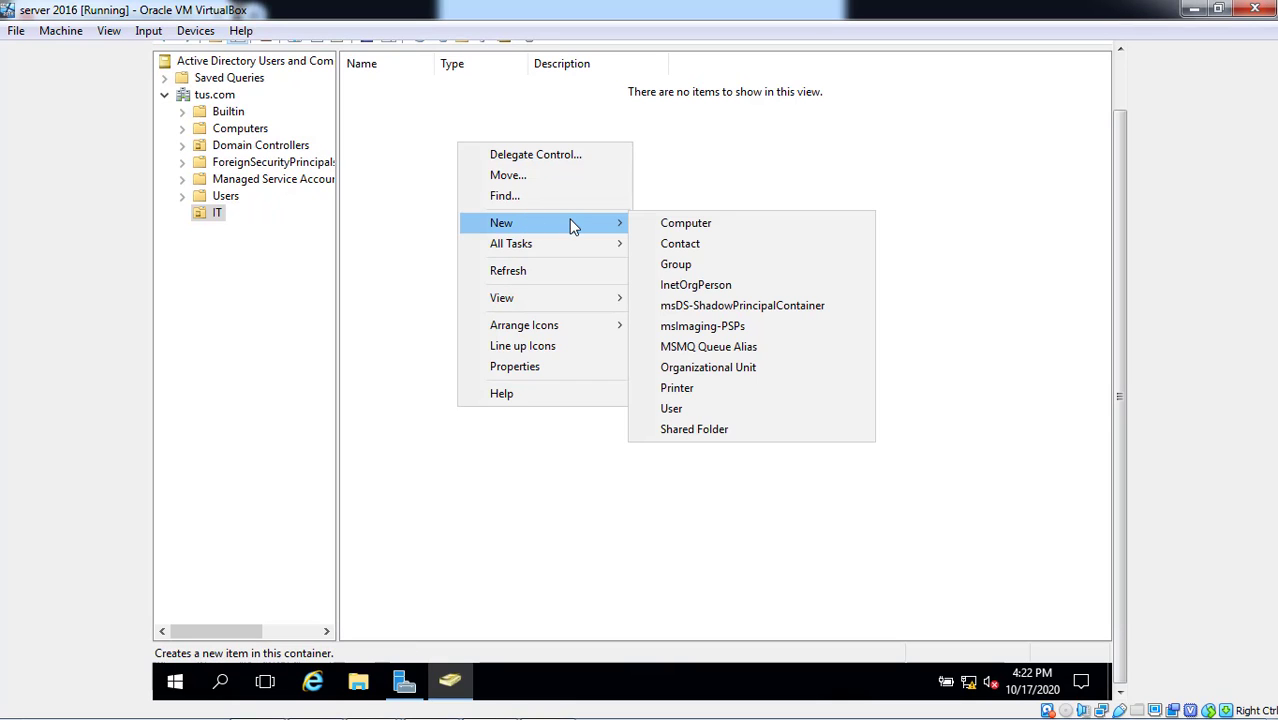
click(678, 409)
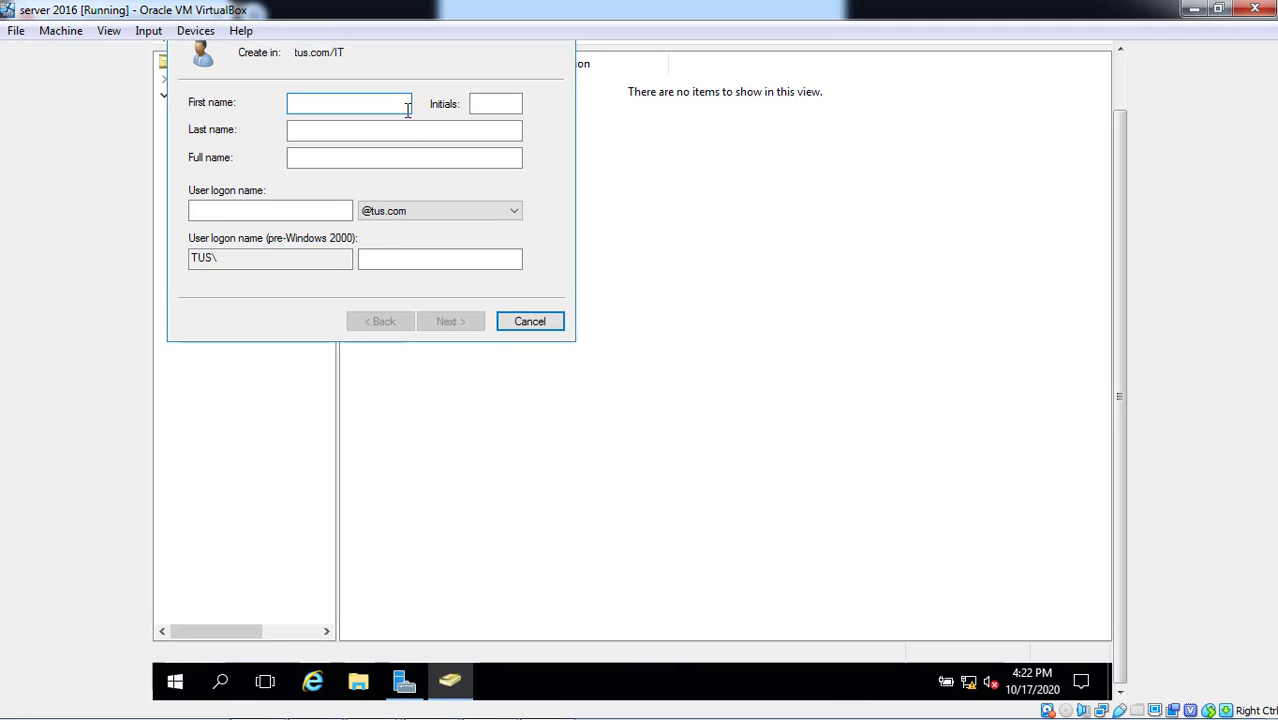
text(user)
key(Tab)
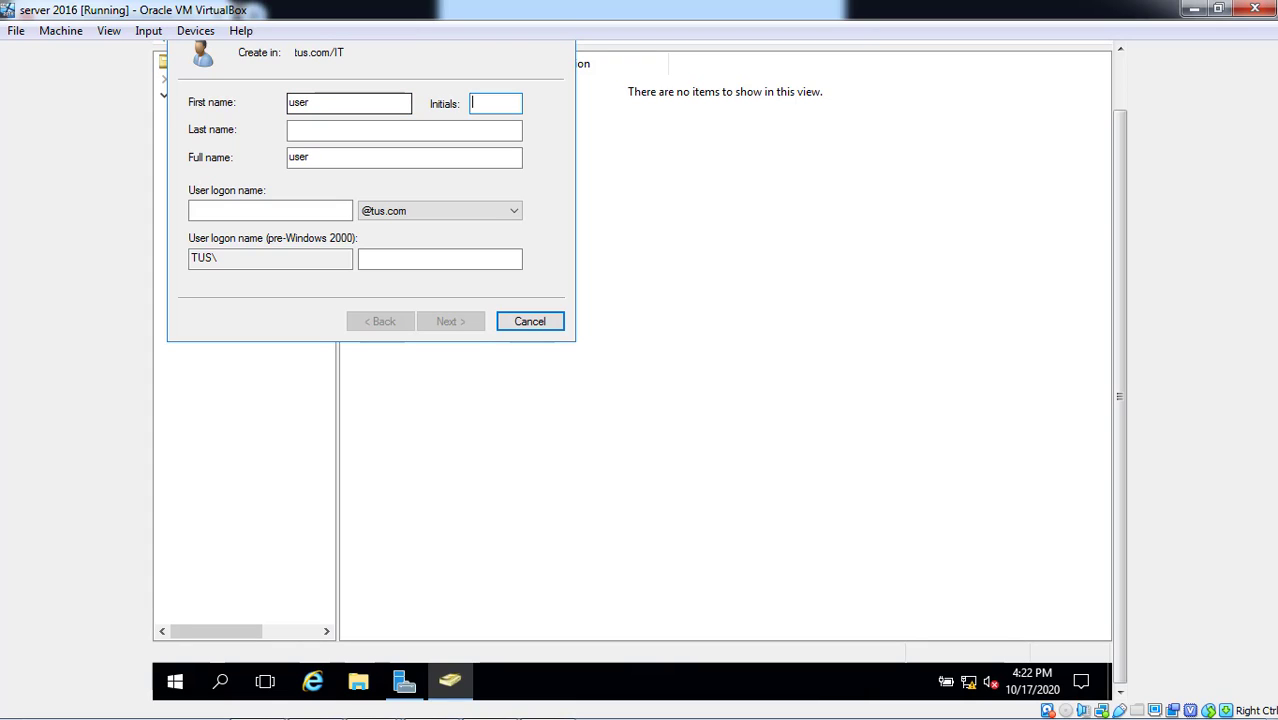
key(Tab)
text(1)
key(Tab)
key(Tab)
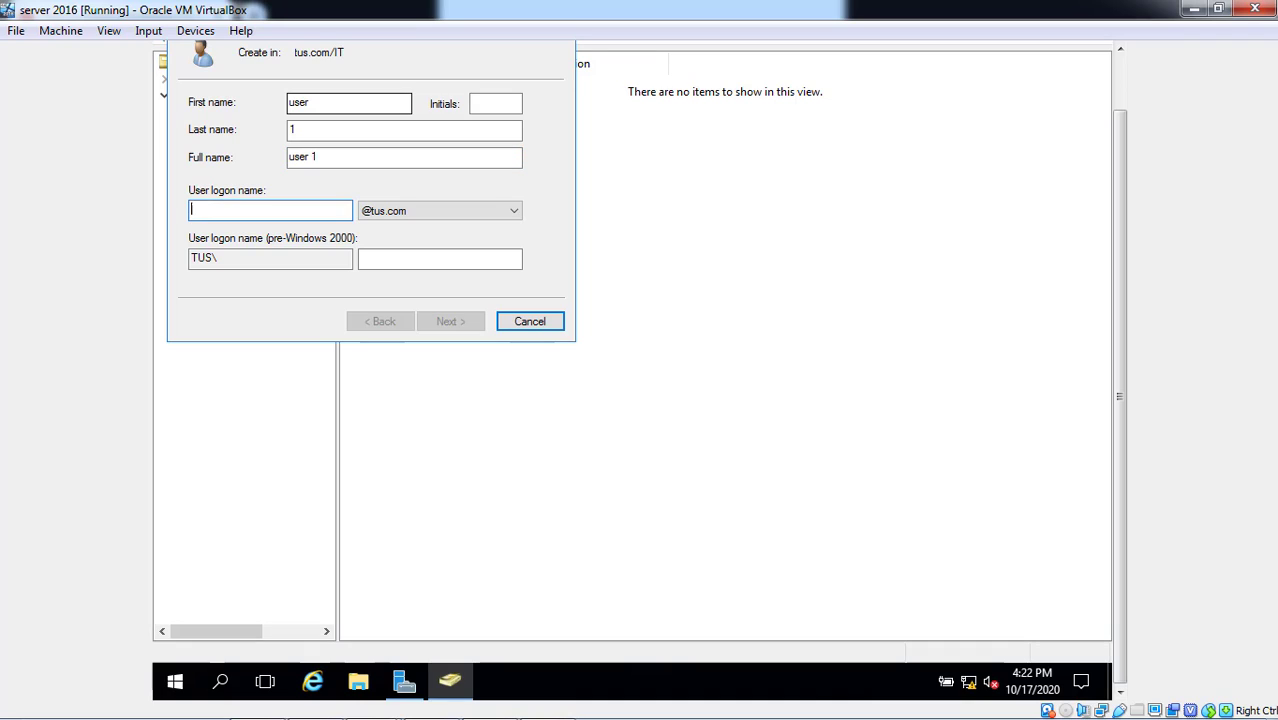
text(use)
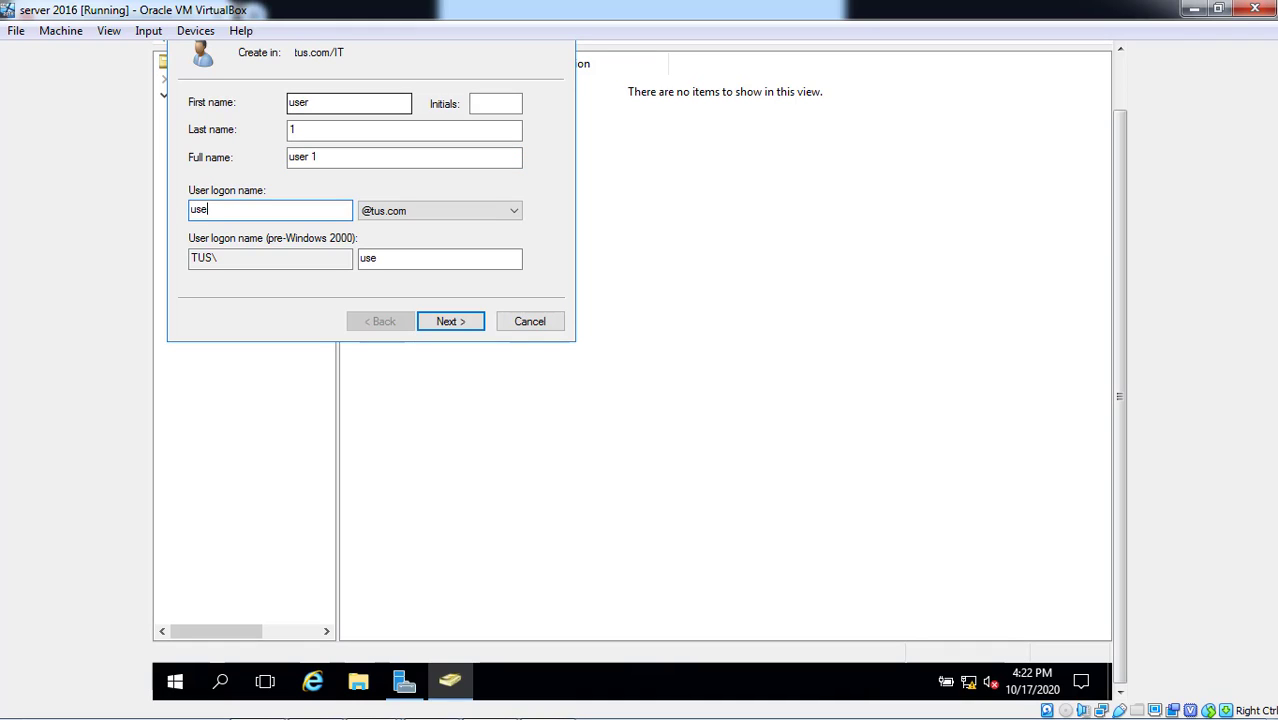
text(r1)
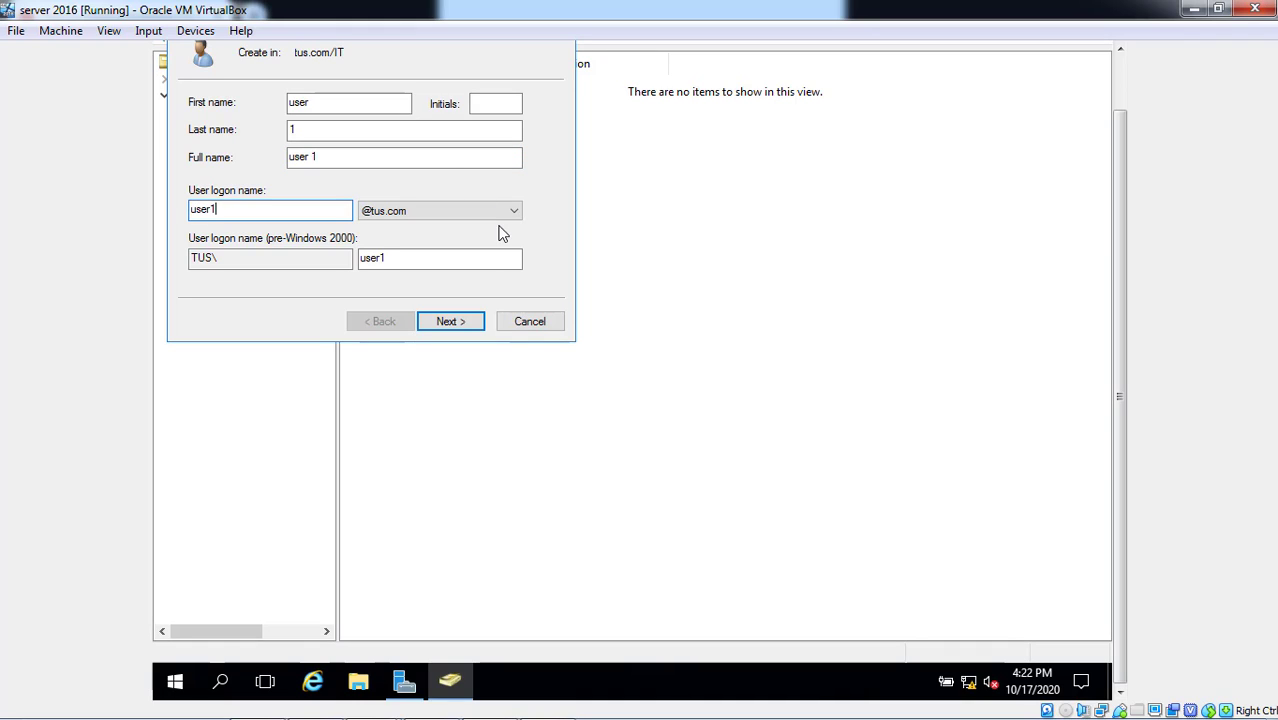
click(464, 324)
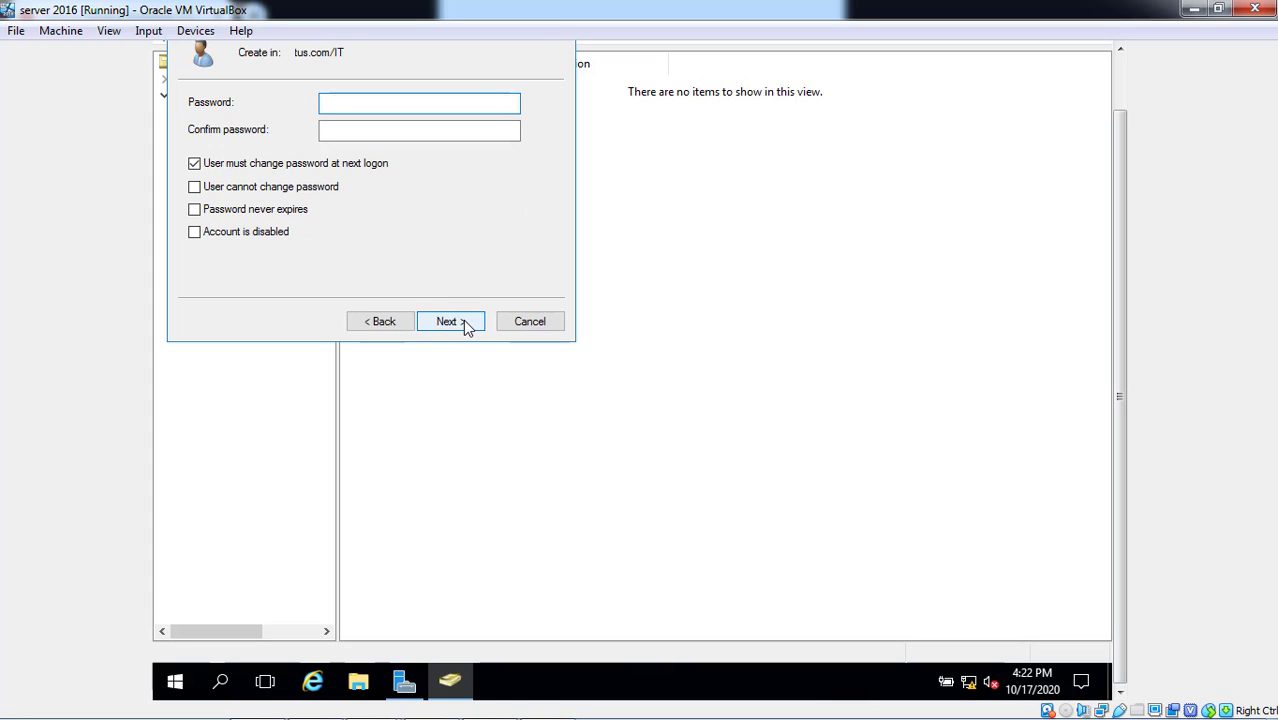
- Set the account password, finish the user wizard, and check the IT unit's contents
text(••••••)
key(Tab)
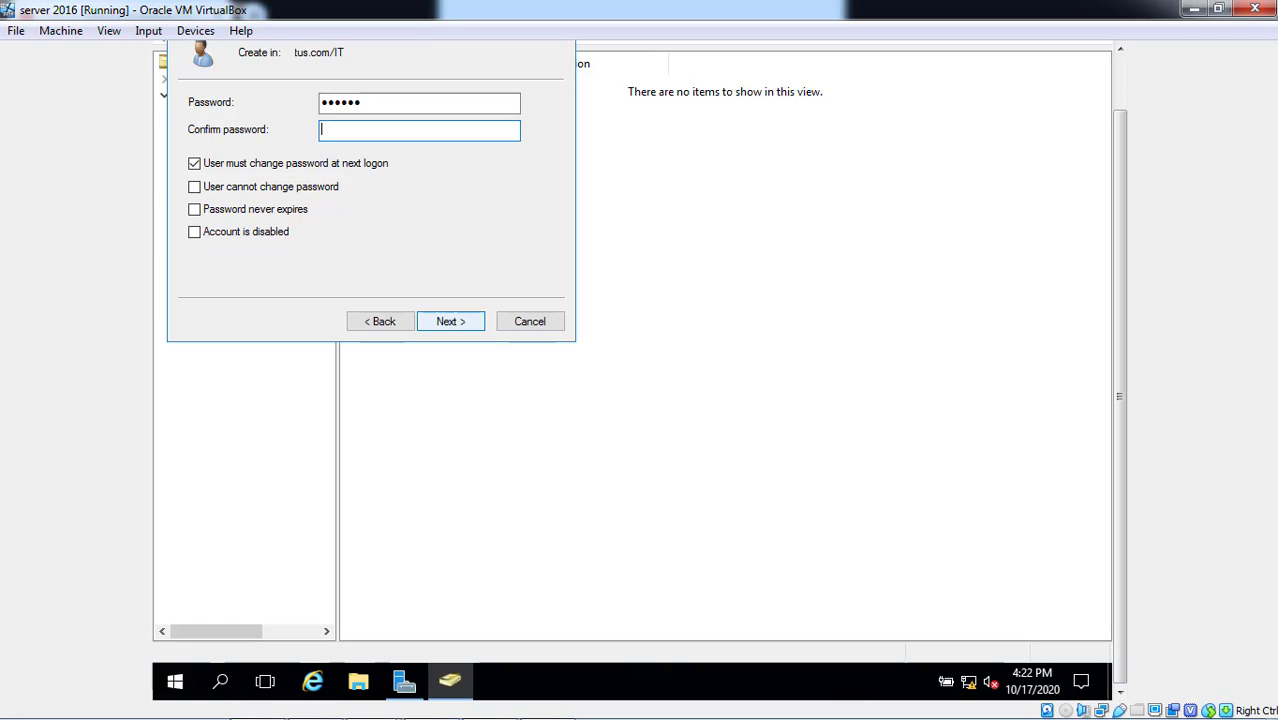
text(••••••)
click(463, 326)
click(451, 322)
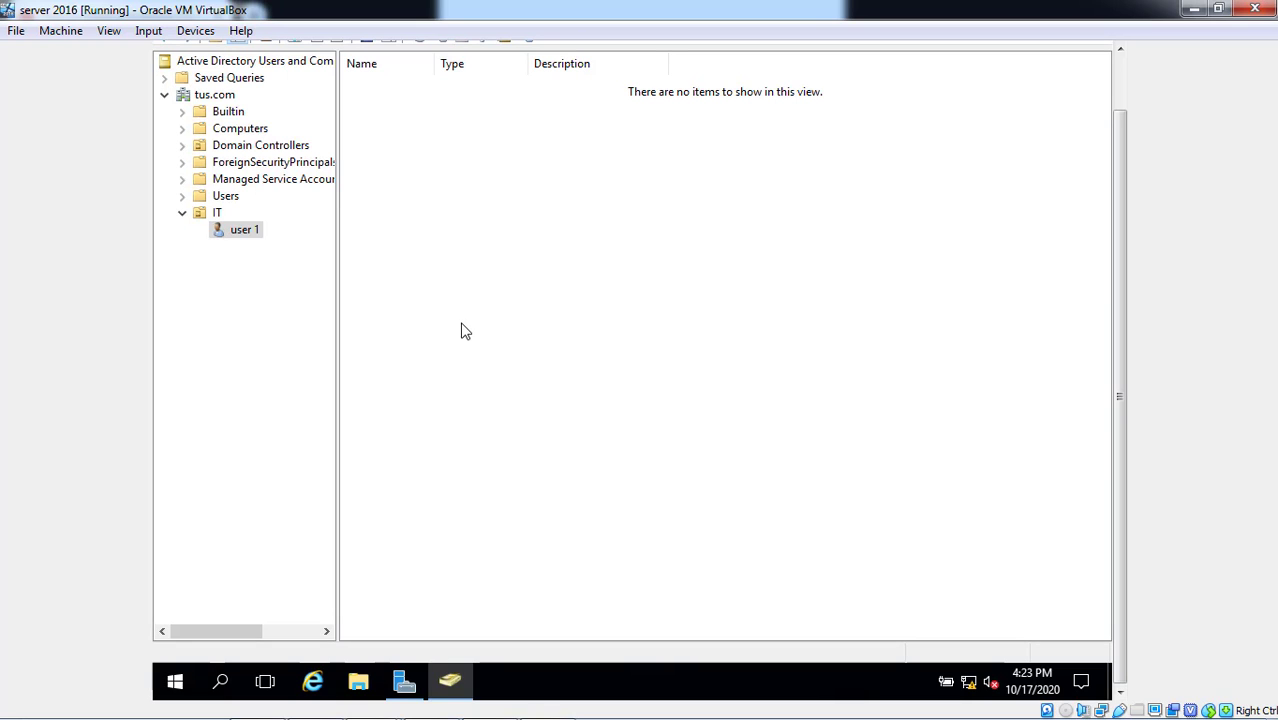
click(222, 215)
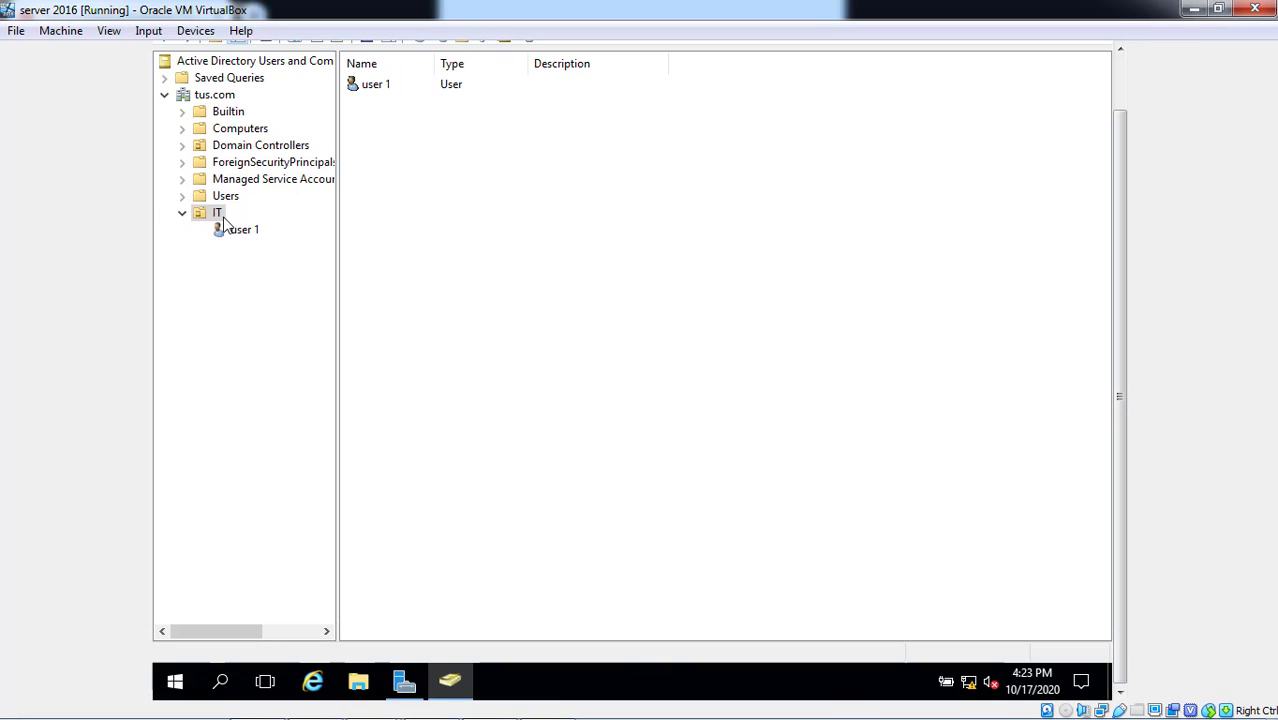
click(183, 214)
click(1121, 77)
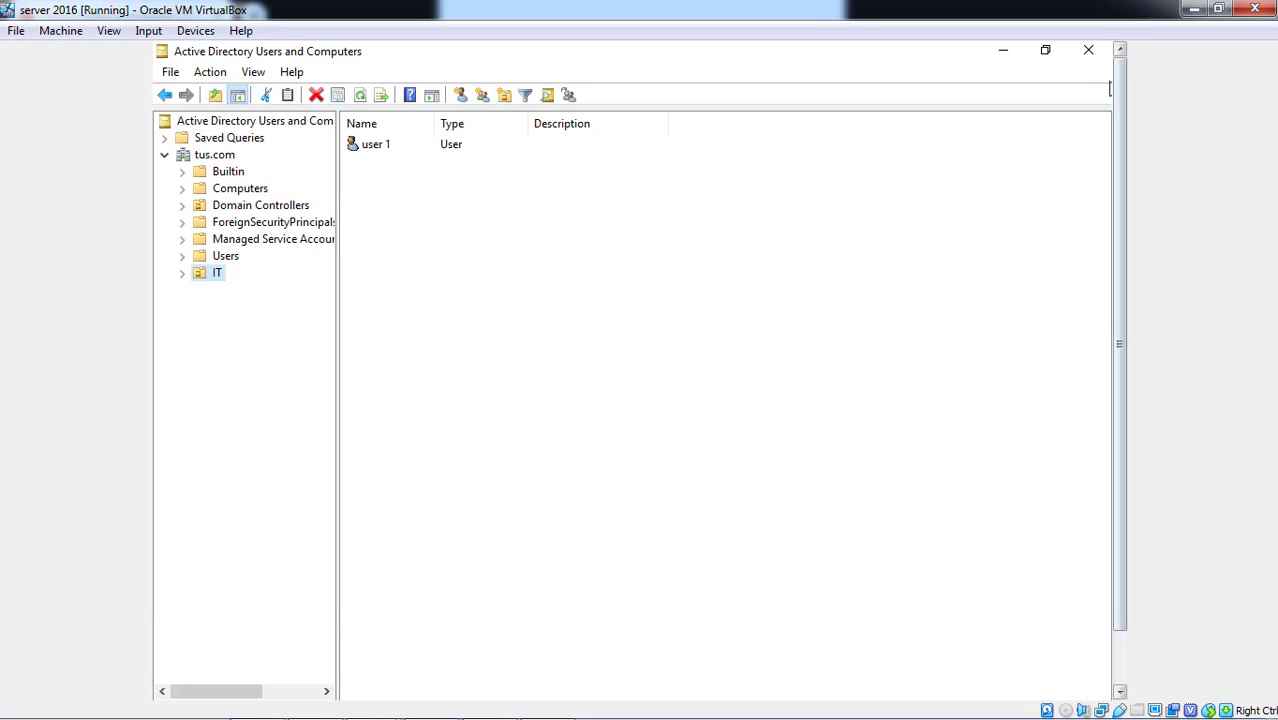
- Start delegating control of the IT unit and select user1 as the delegate
right_click(212, 283)
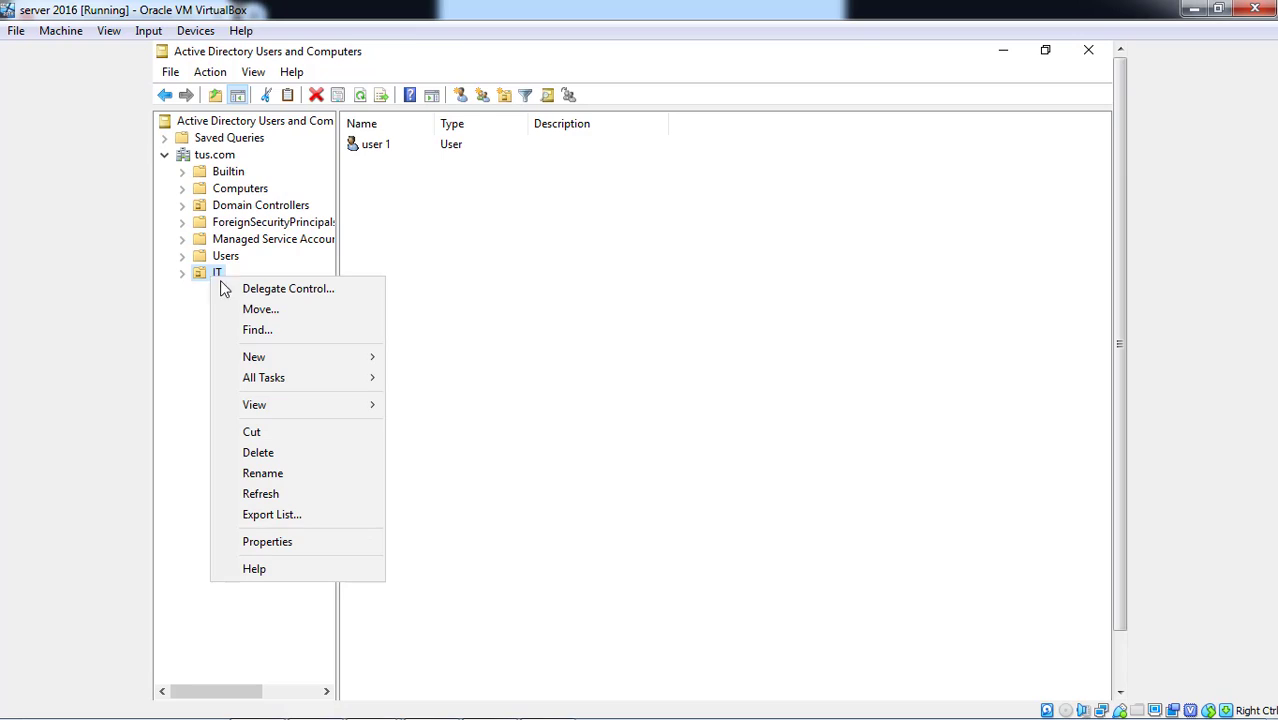
click(239, 289)
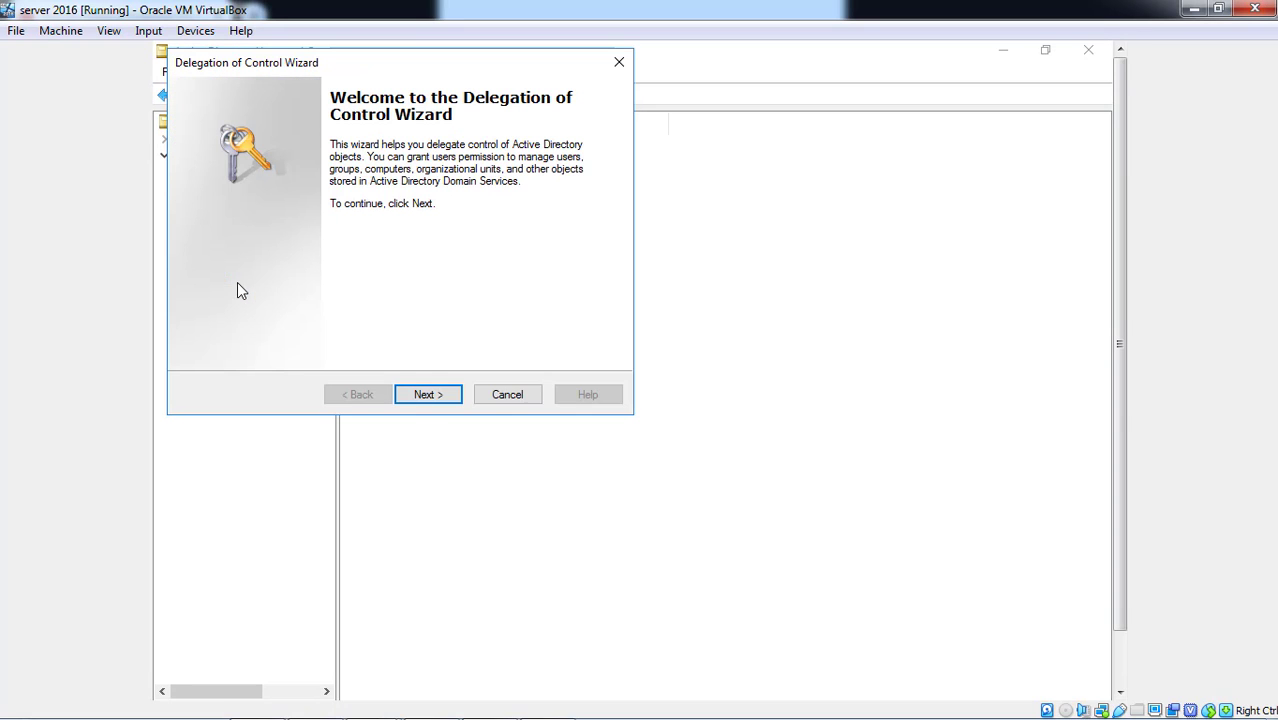
click(430, 396)
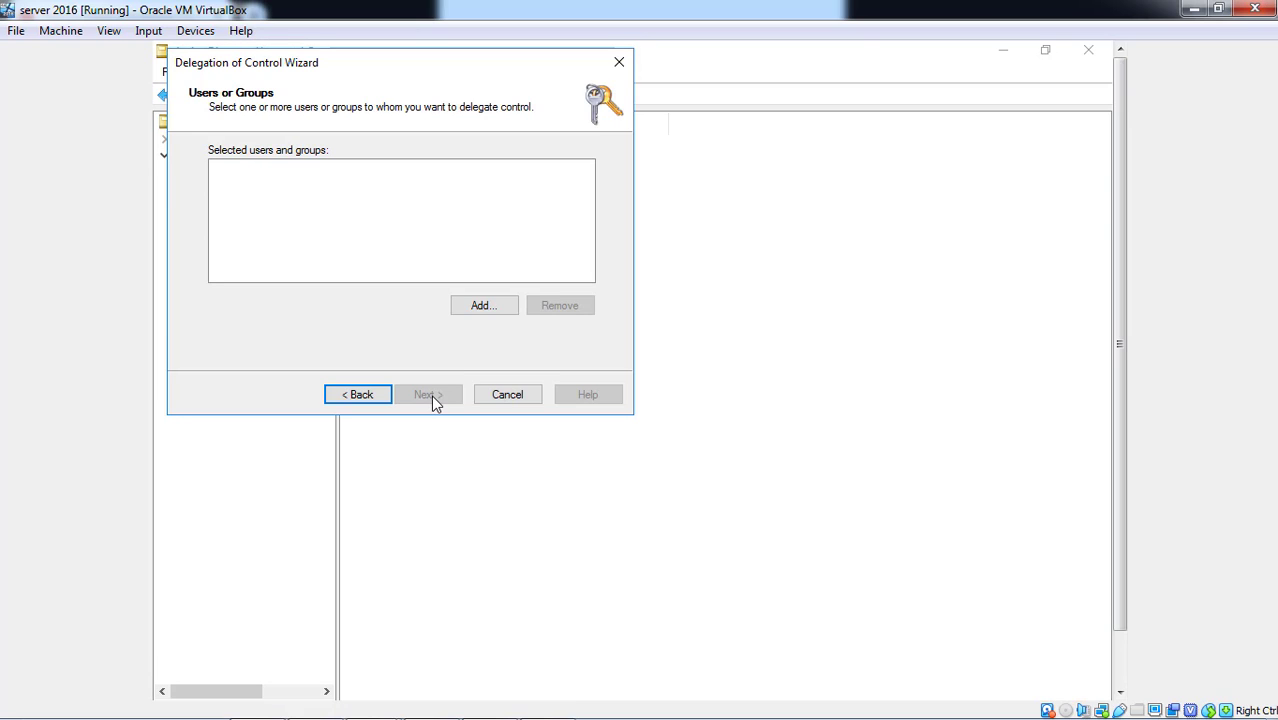
click(505, 313)
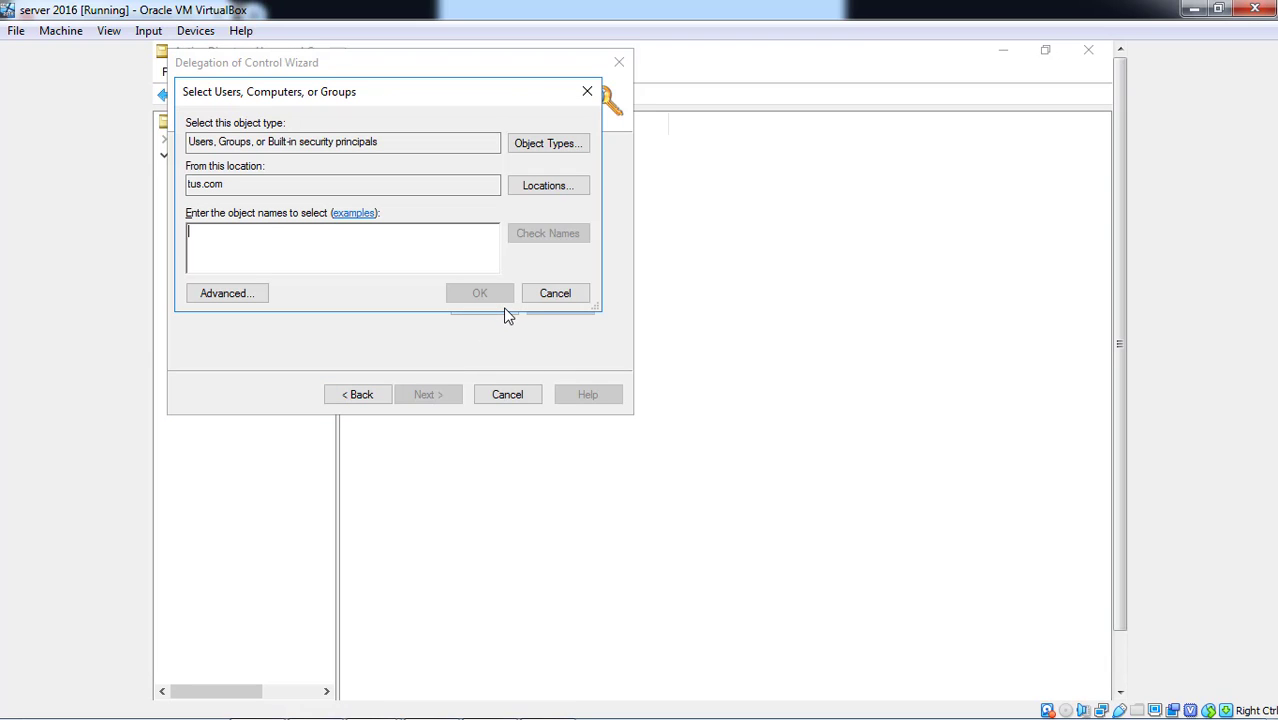
text(user1)
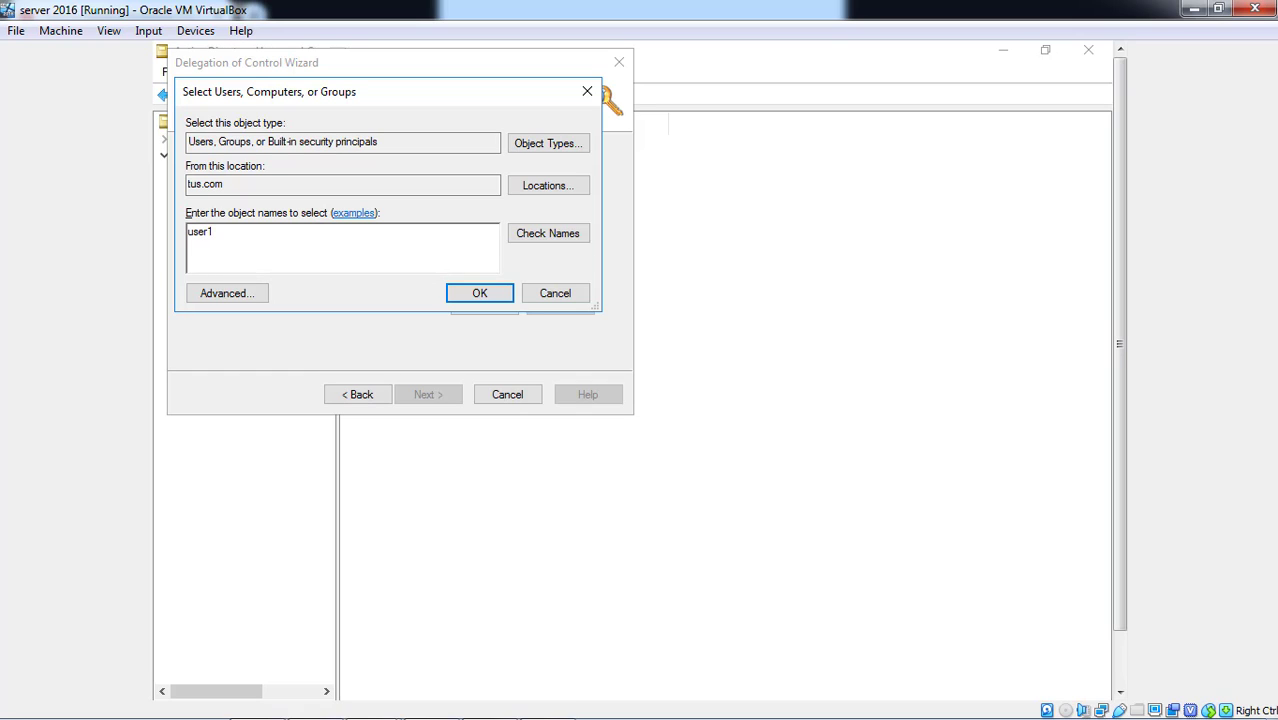
click(583, 234)
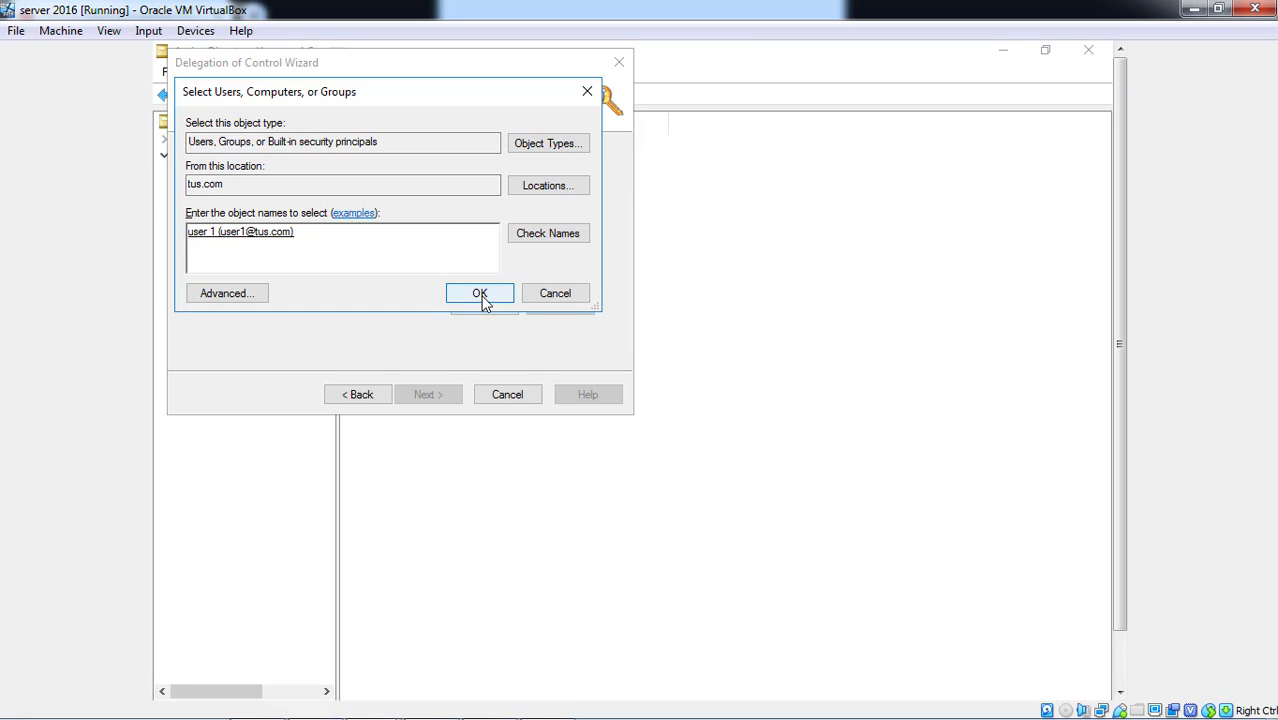
click(480, 296)
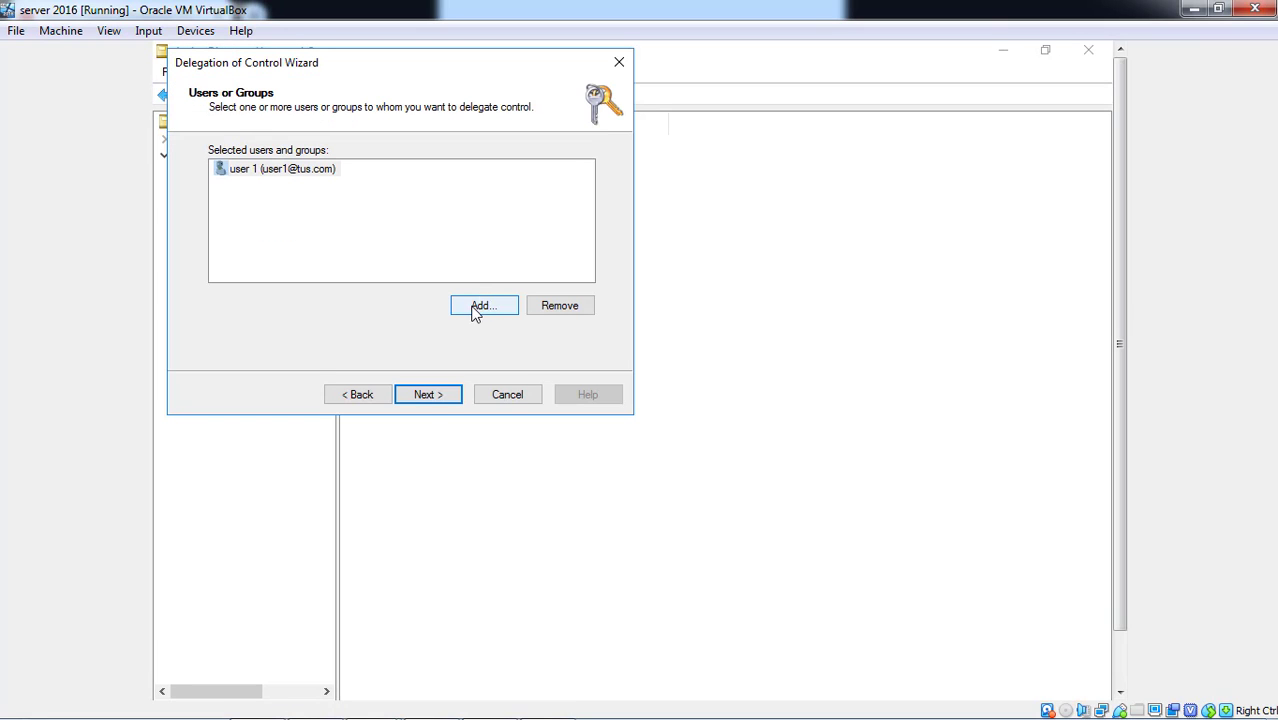
click(425, 398)
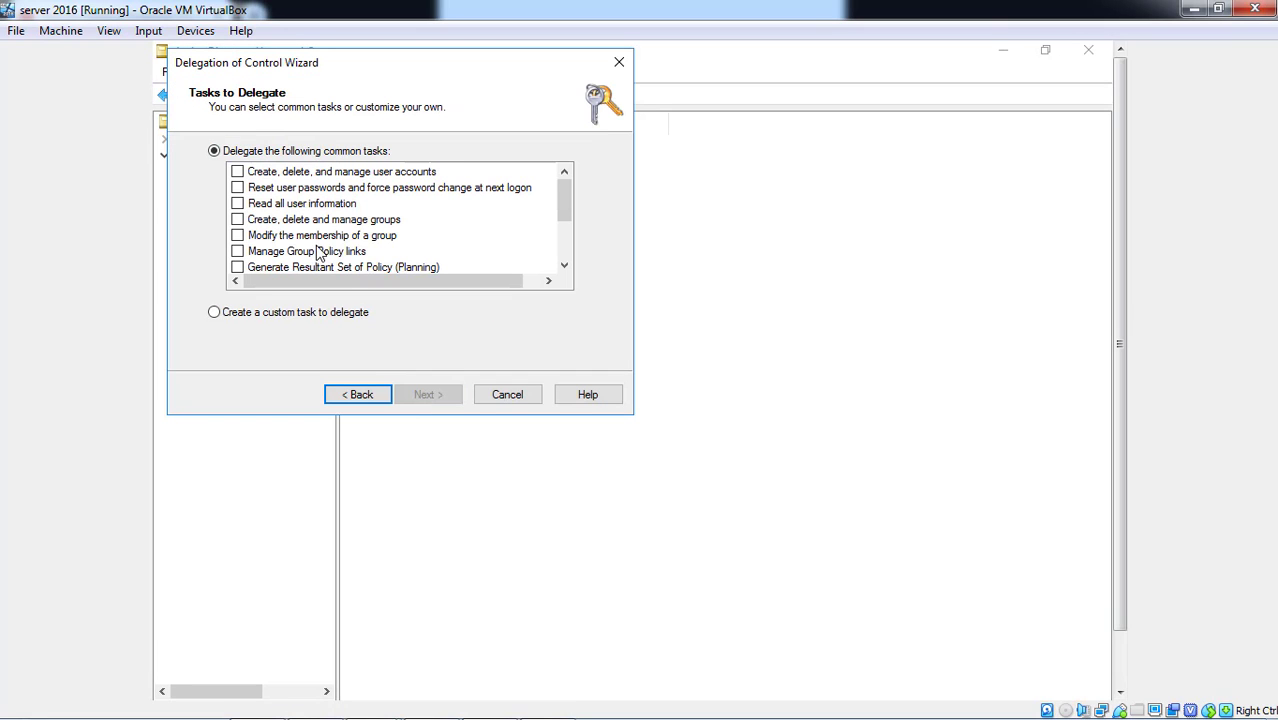
- Delegate managing user accounts, resetting passwords and reading all user information, then finish
click(248, 173)
click(237, 175)
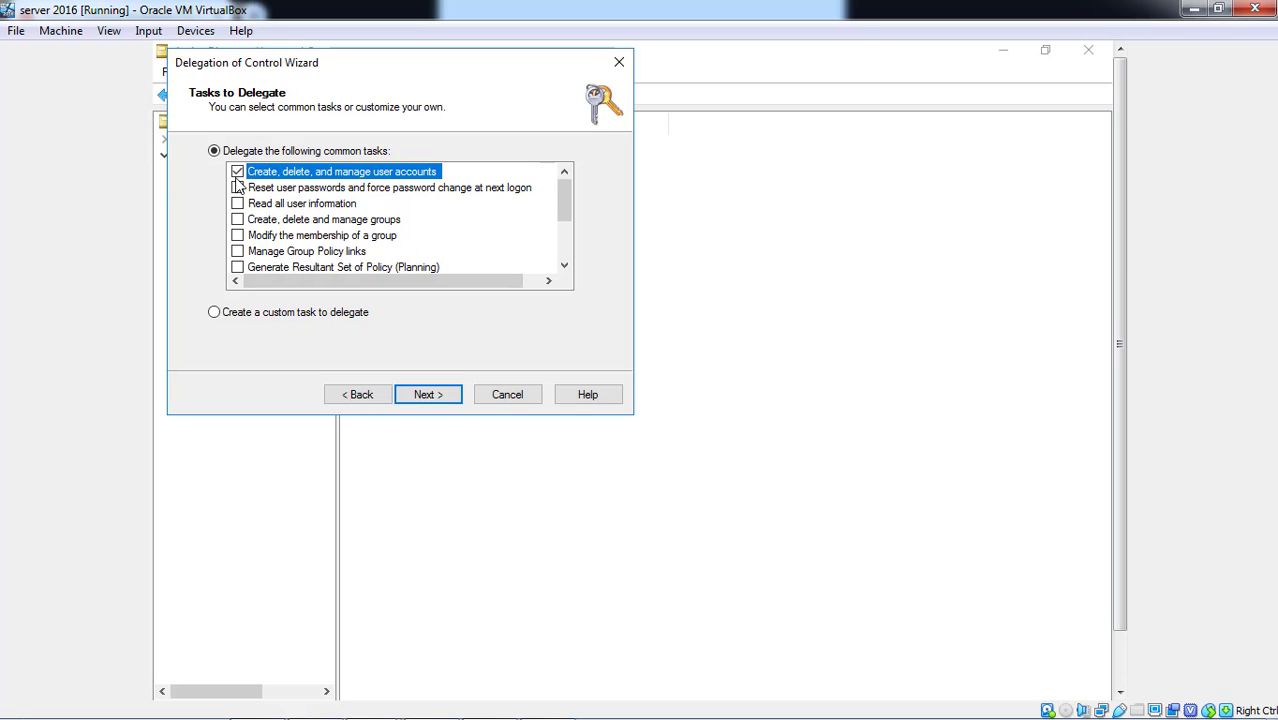
click(237, 188)
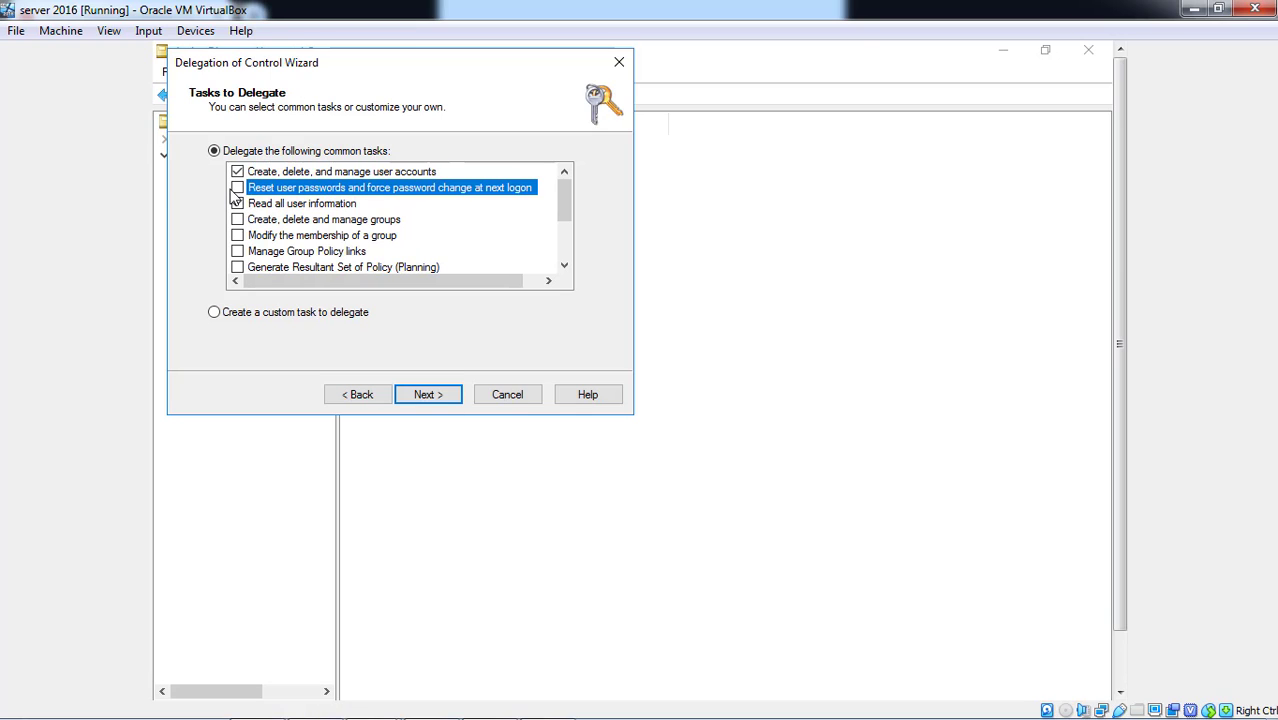
click(237, 188)
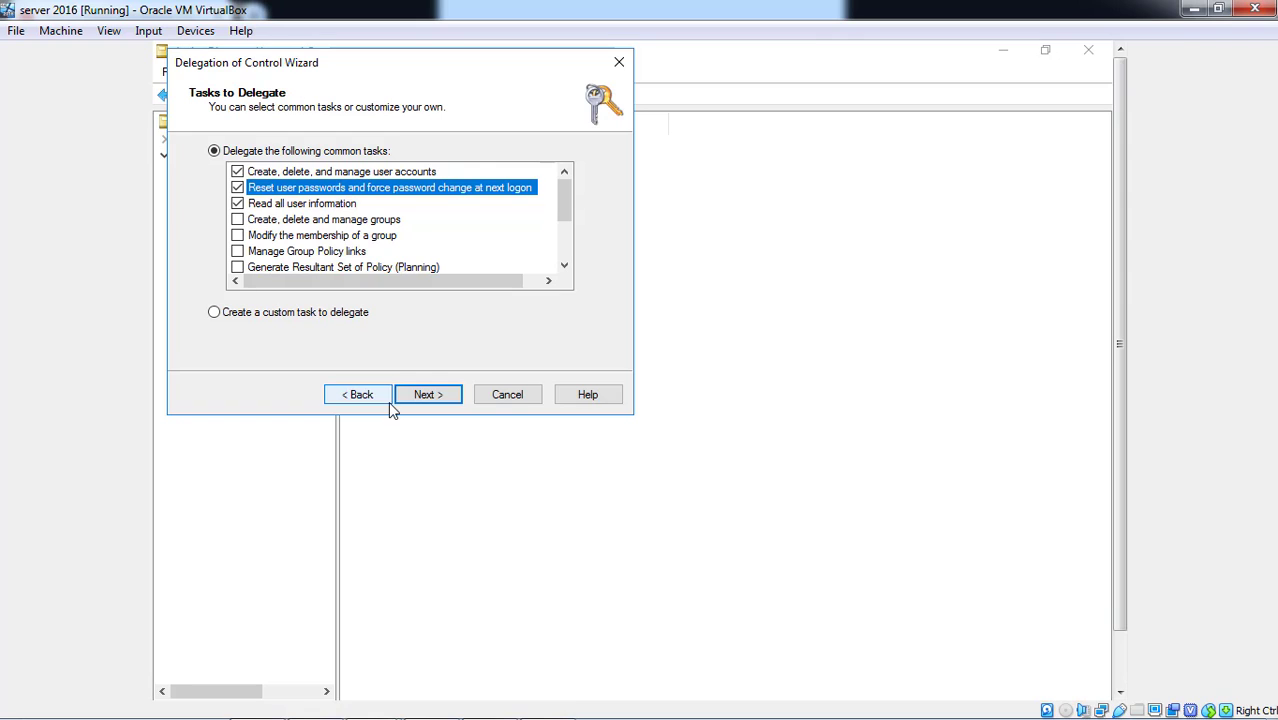
click(424, 396)
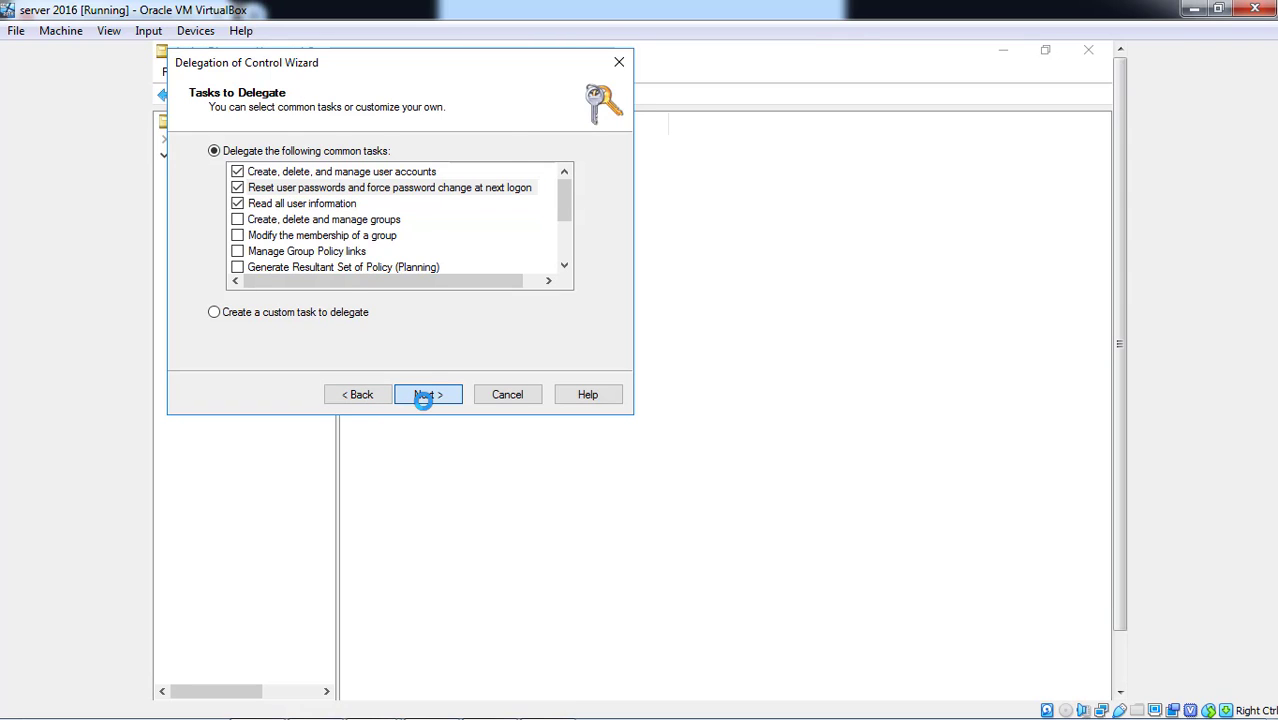
click(424, 402)
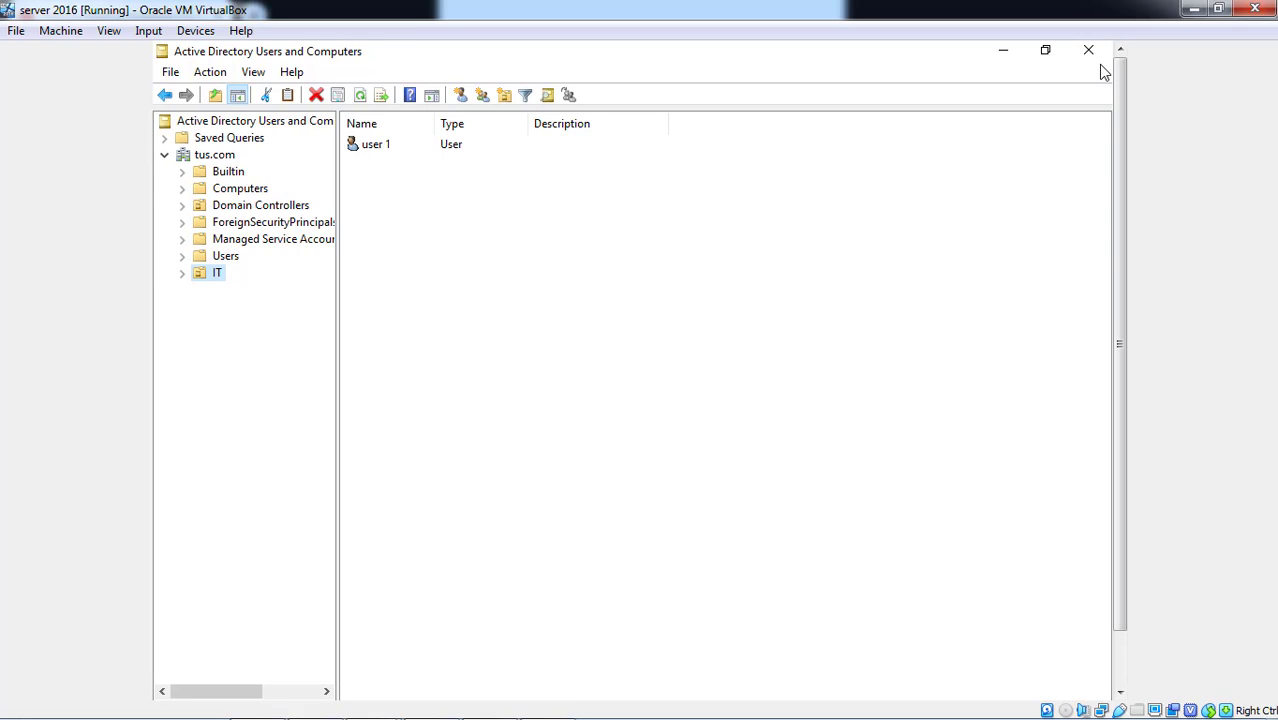
- Minimise ADUC and bring up Group Policy Management from Server Manager's Tools menu
click(1016, 50)
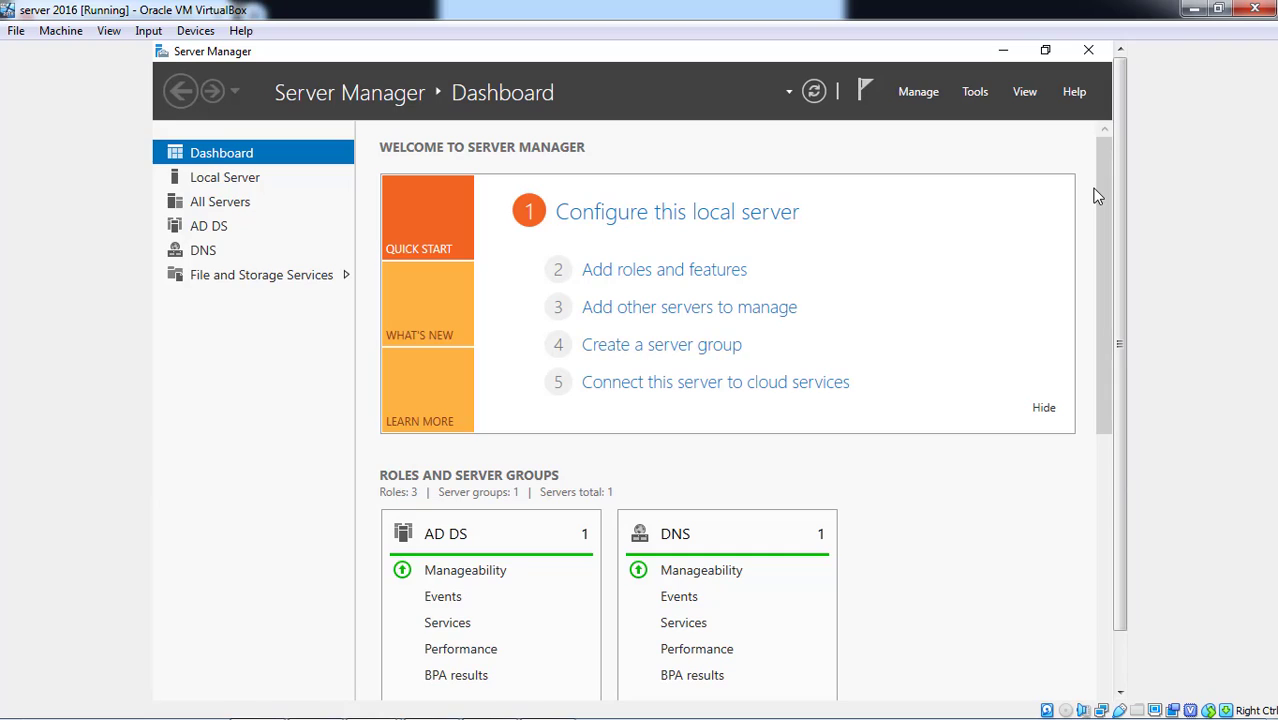
click(982, 93)
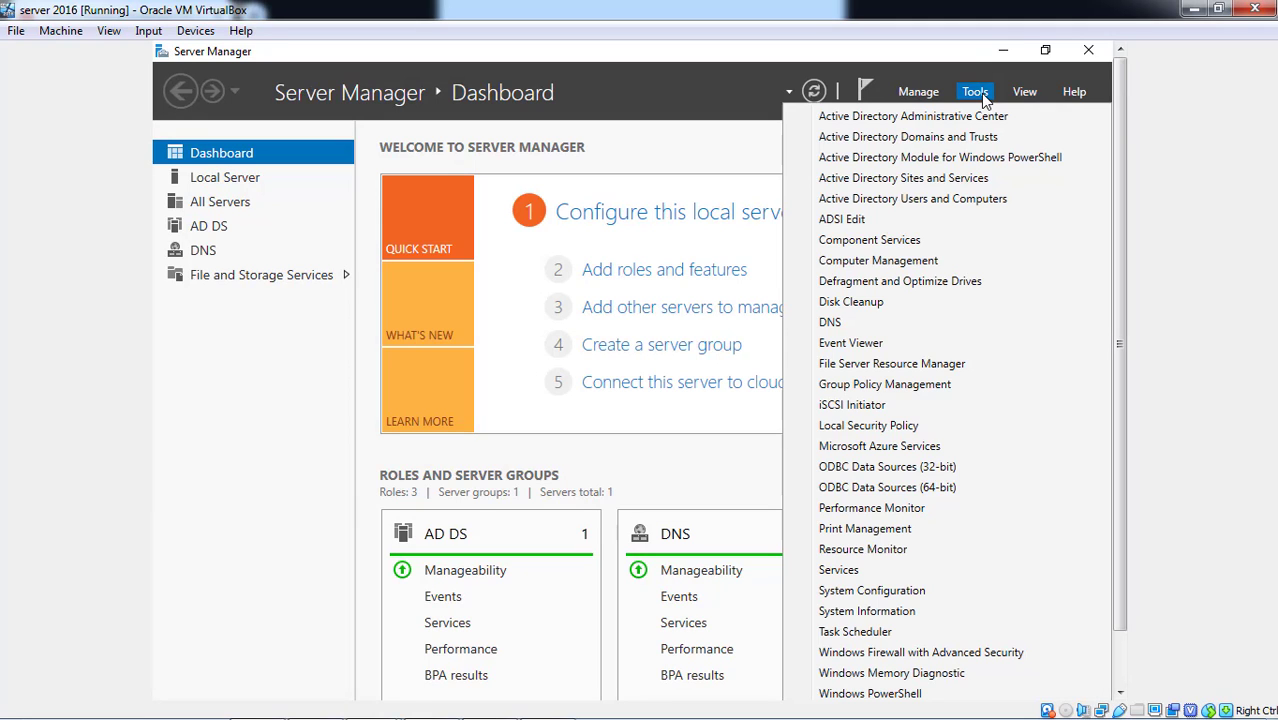
click(946, 386)
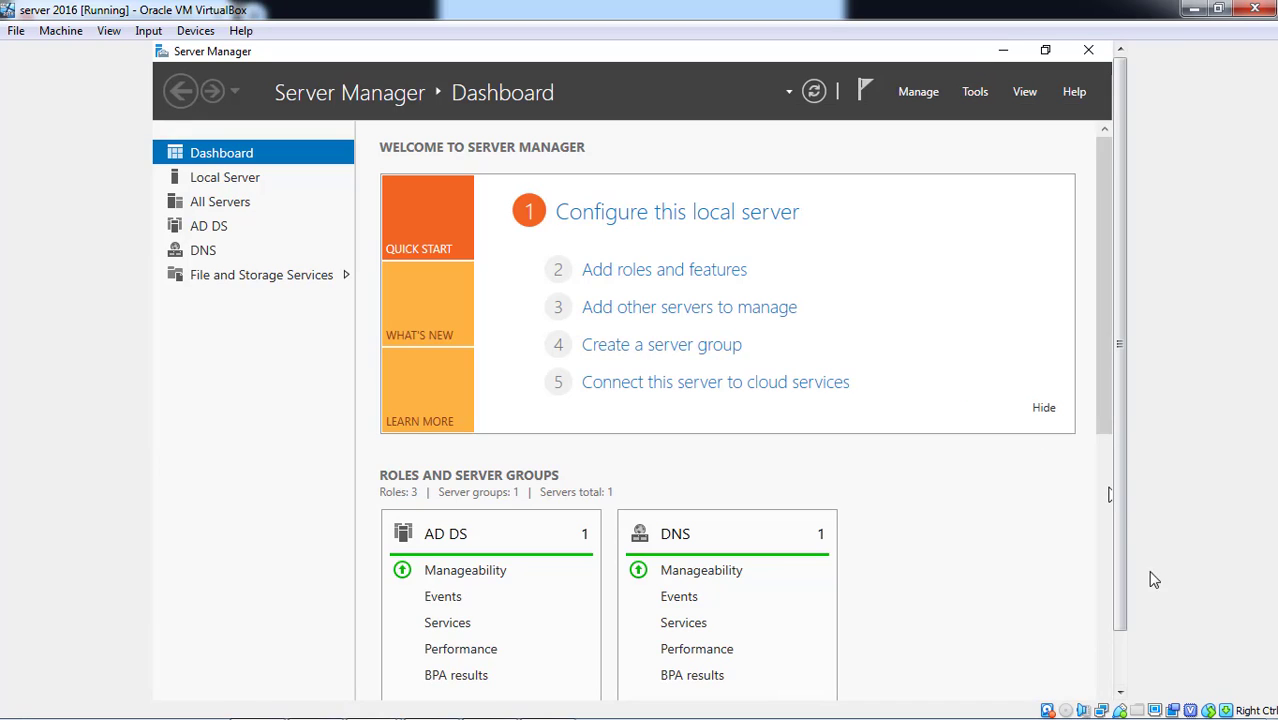
scroll(1127, 663, down, 1)
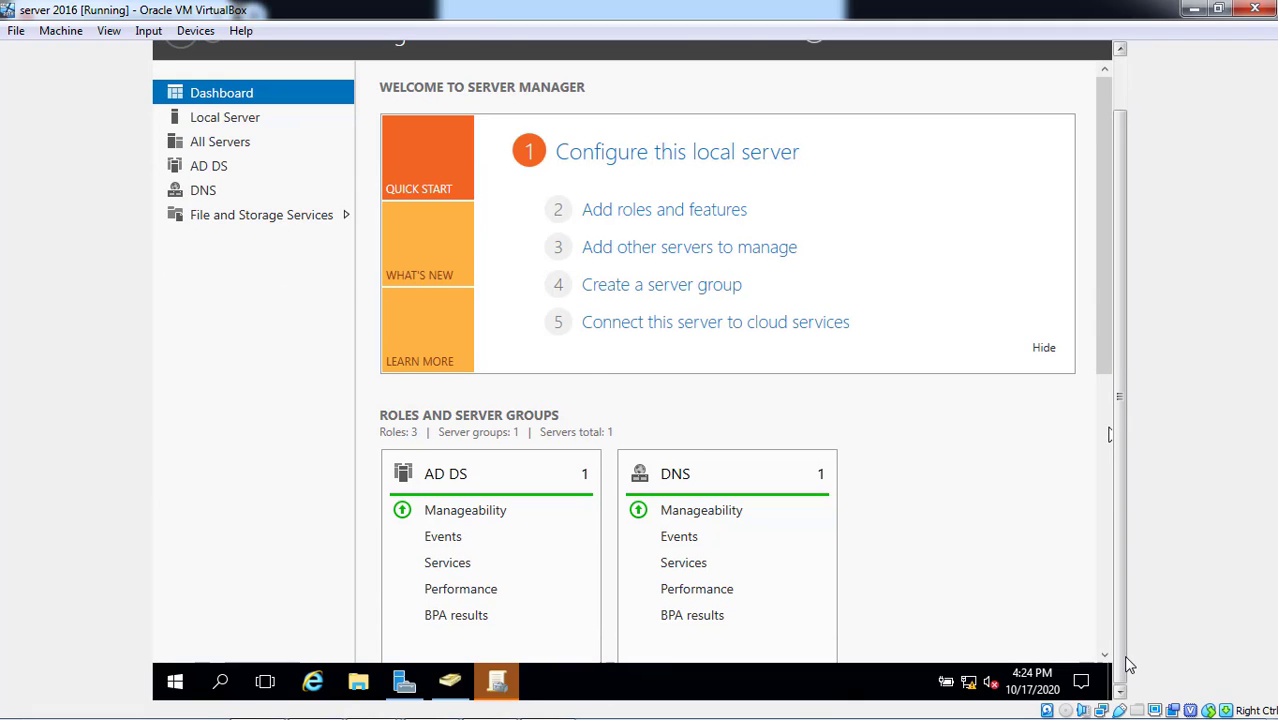
click(499, 682)
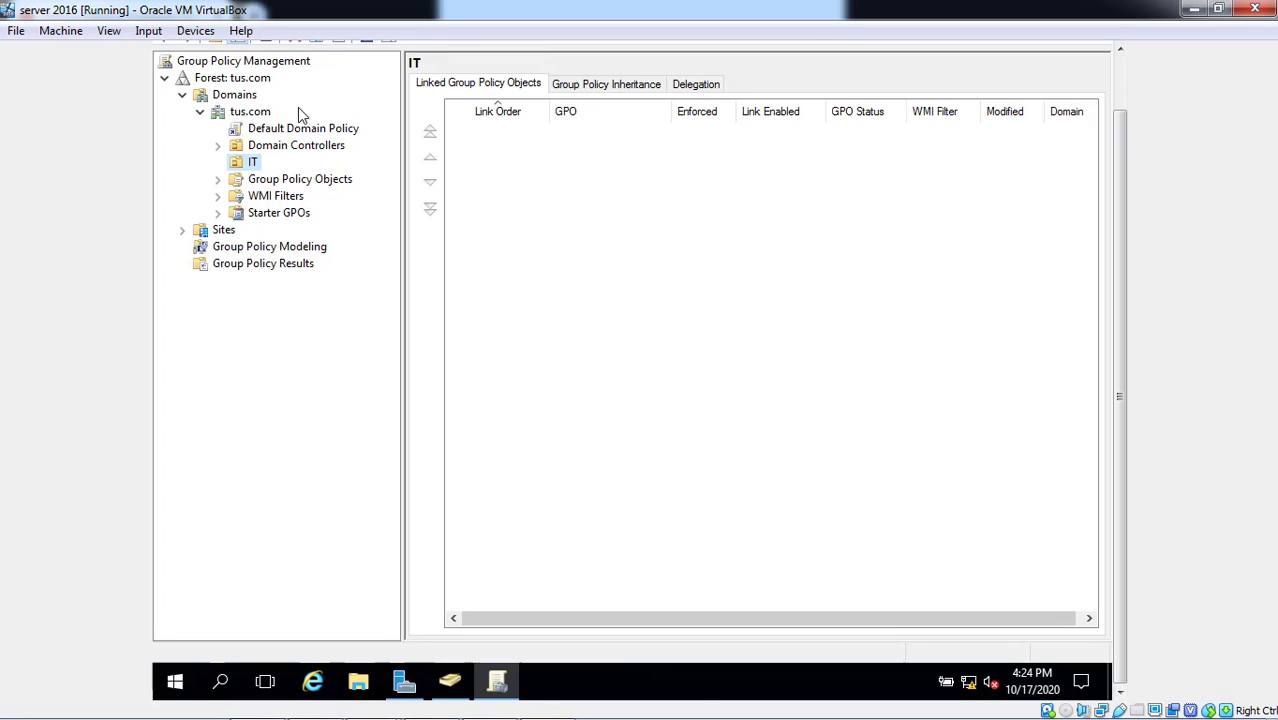
- Expand Domain Controllers and select its Default Domain Controllers Policy link
click(281, 149)
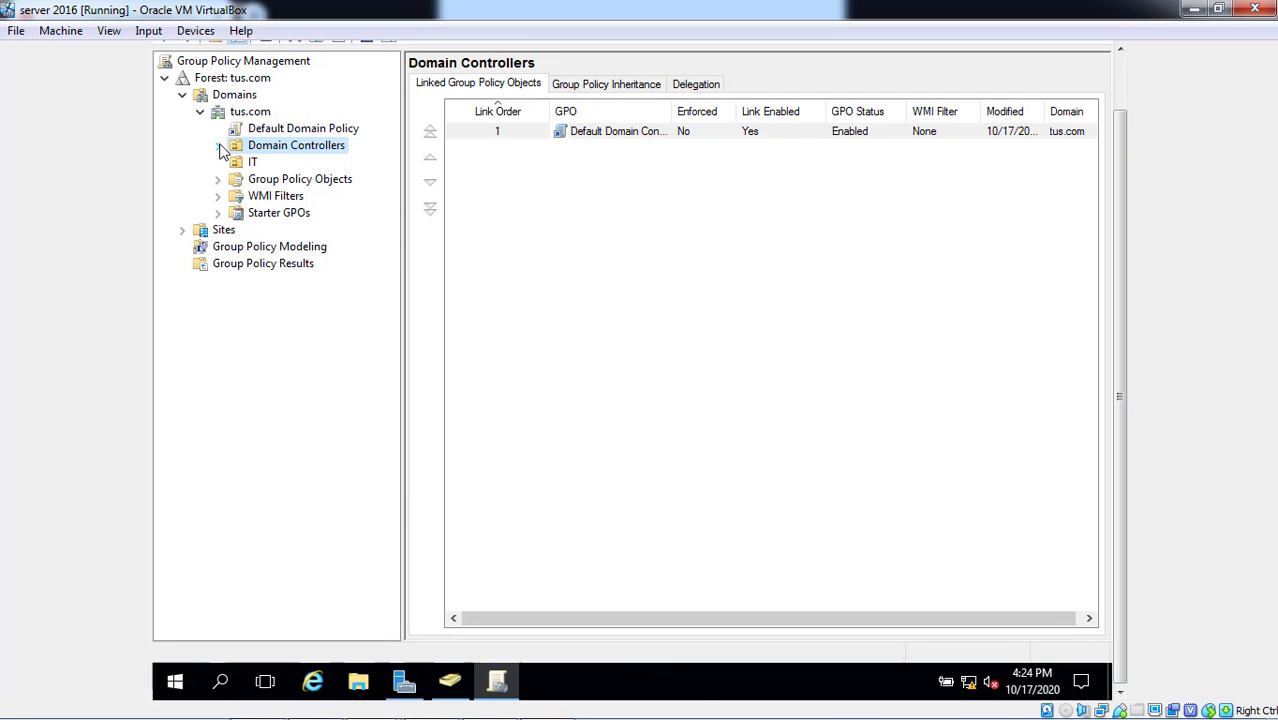
click(217, 147)
click(305, 163)
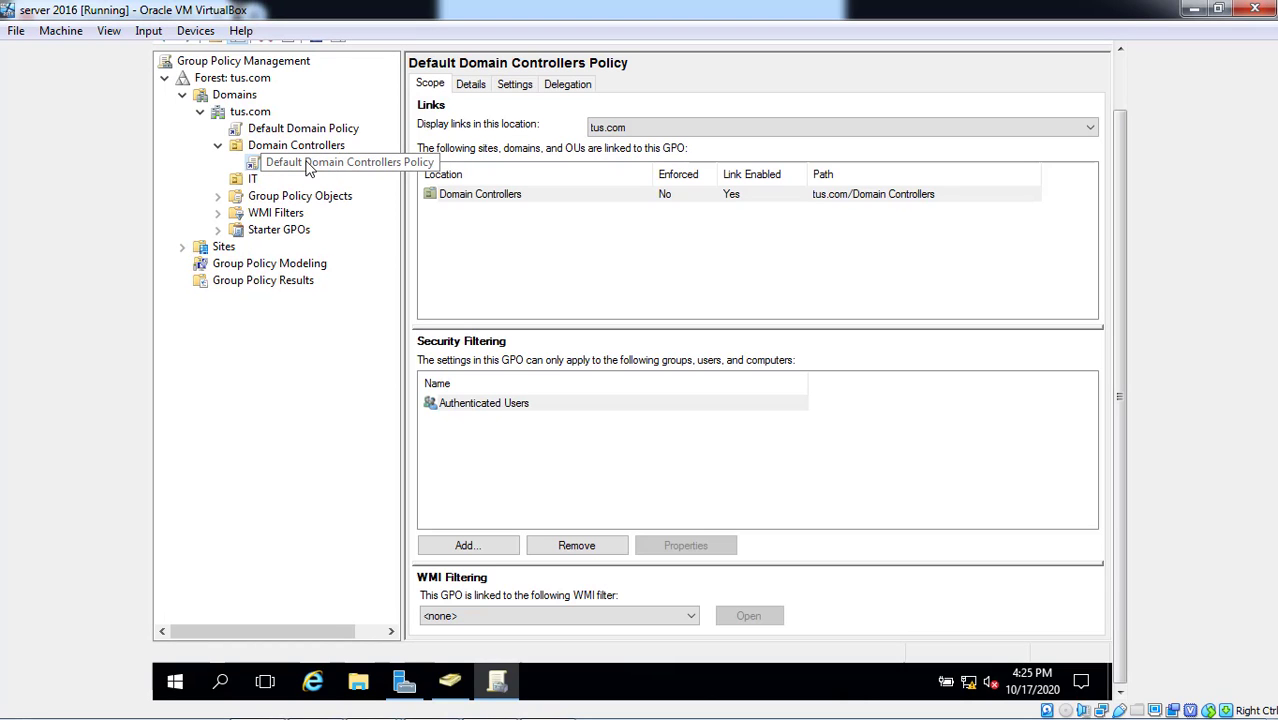
- Edit the Default Domain Controllers Policy down to User Rights Assignment and select Allow log on locally
right_click(307, 169)
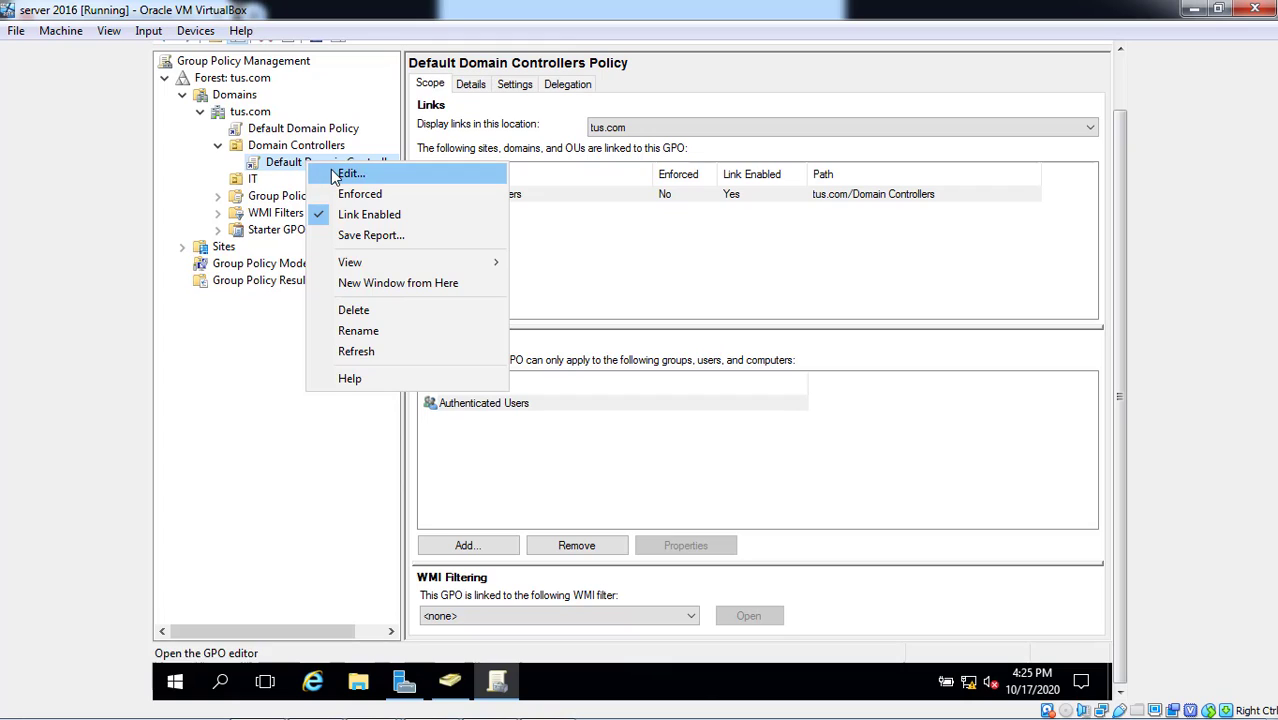
click(336, 177)
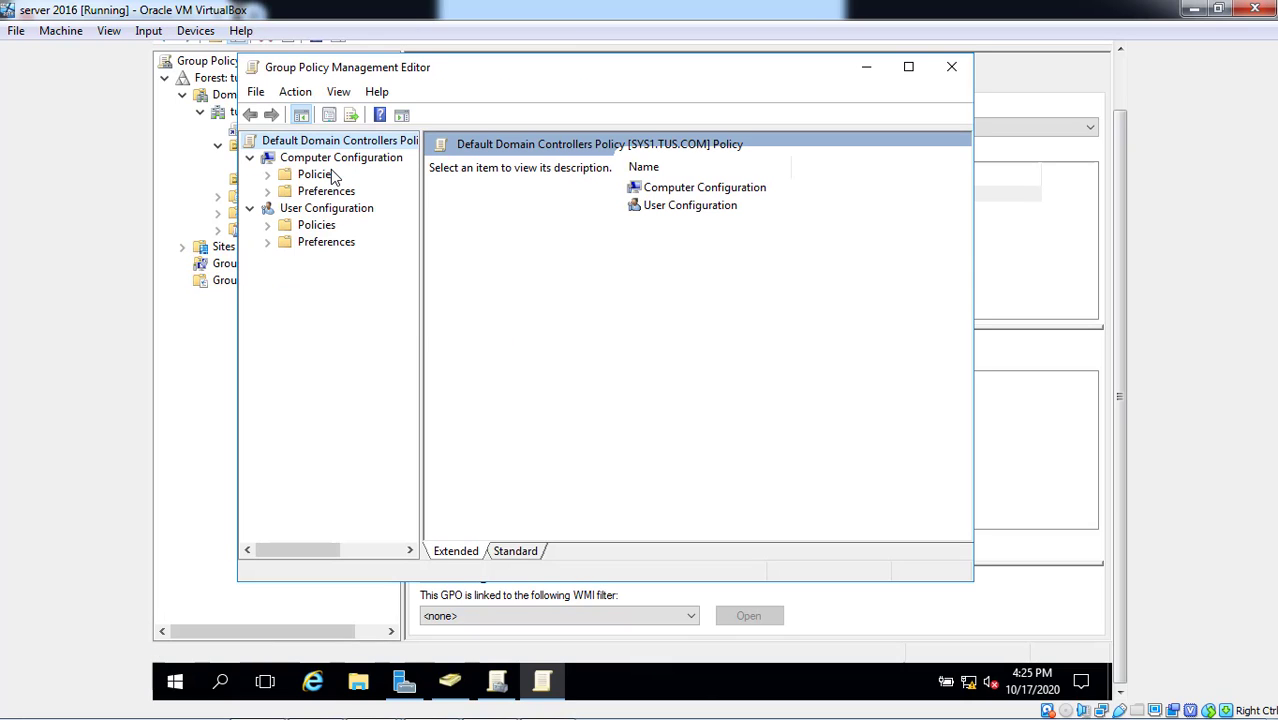
click(268, 175)
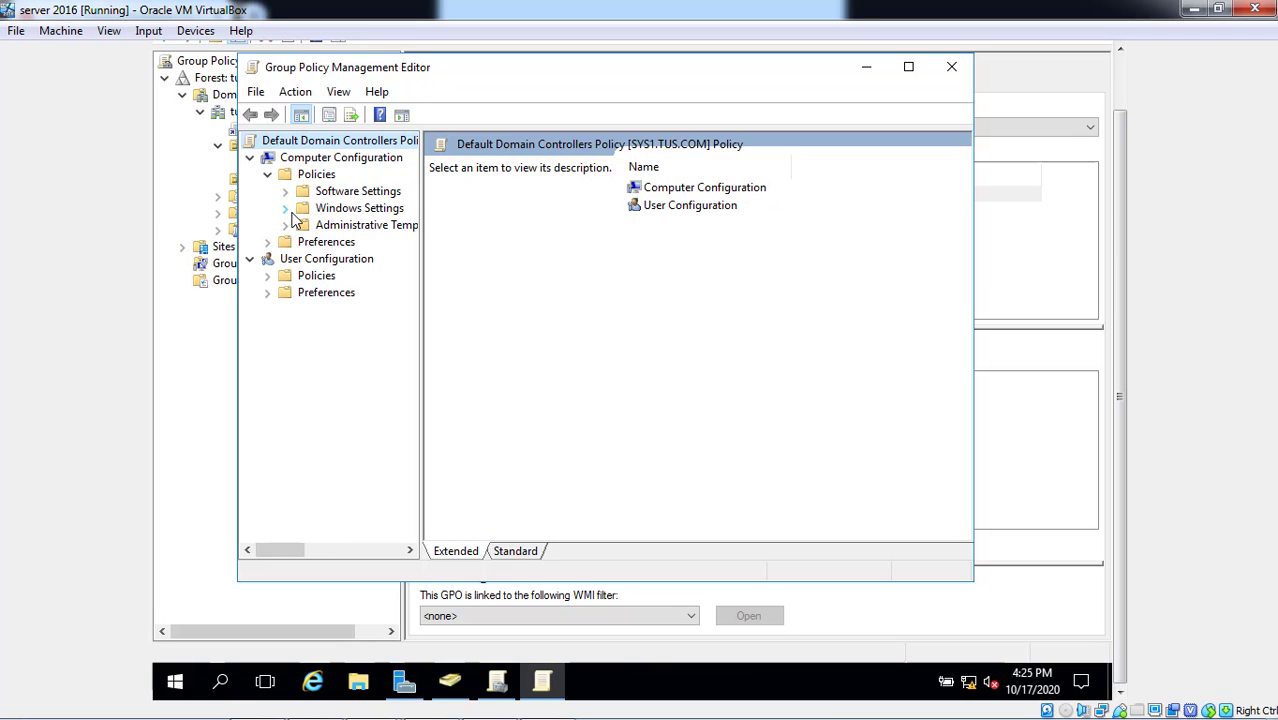
click(285, 211)
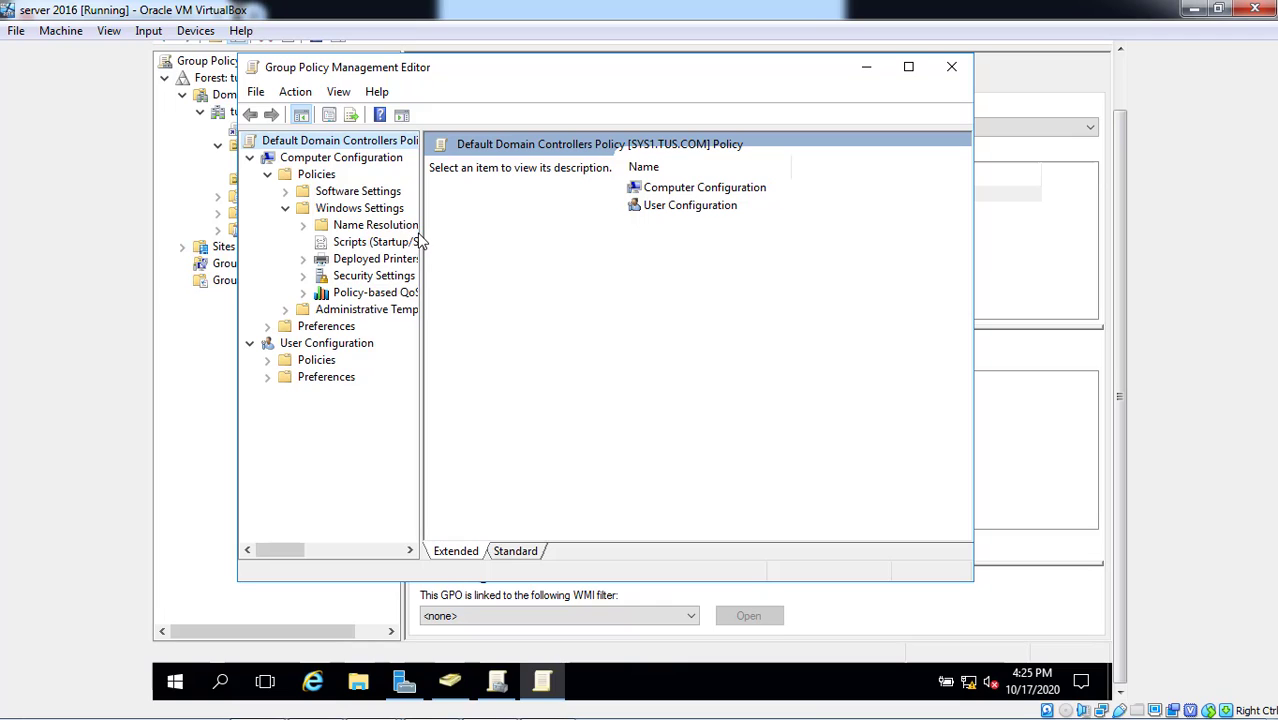
drag(421, 241, 496, 213)
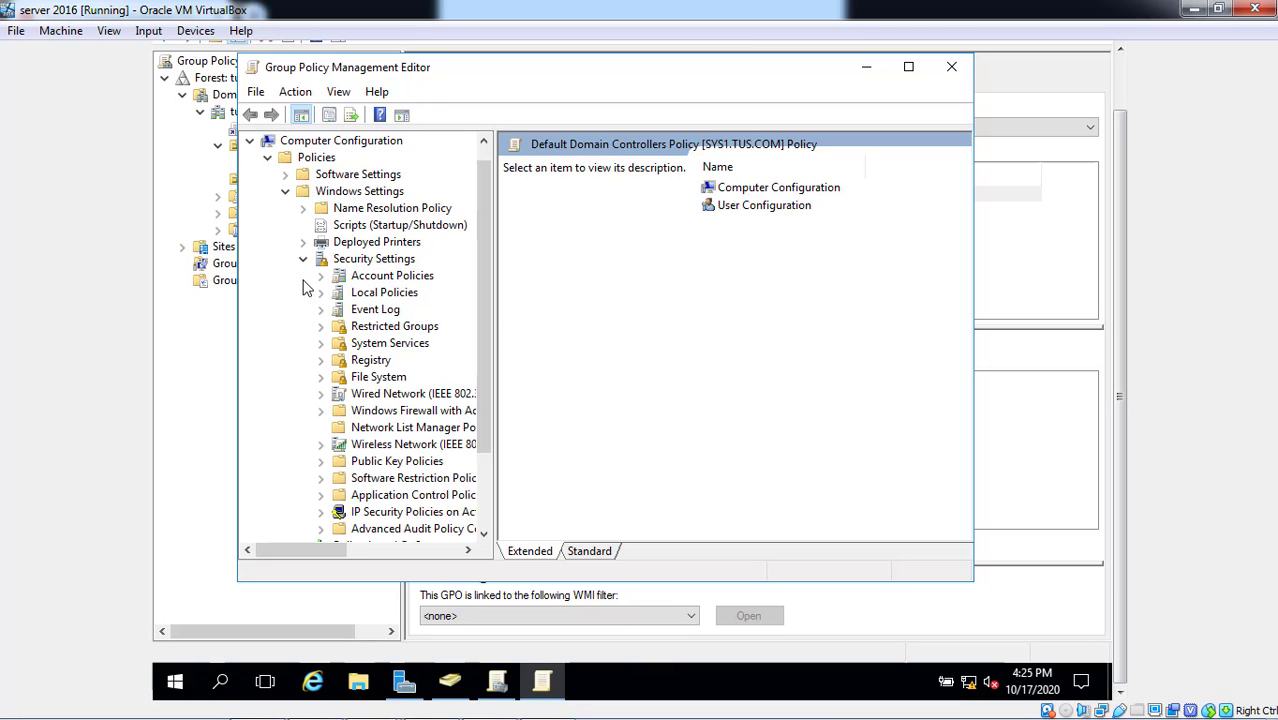
click(357, 283)
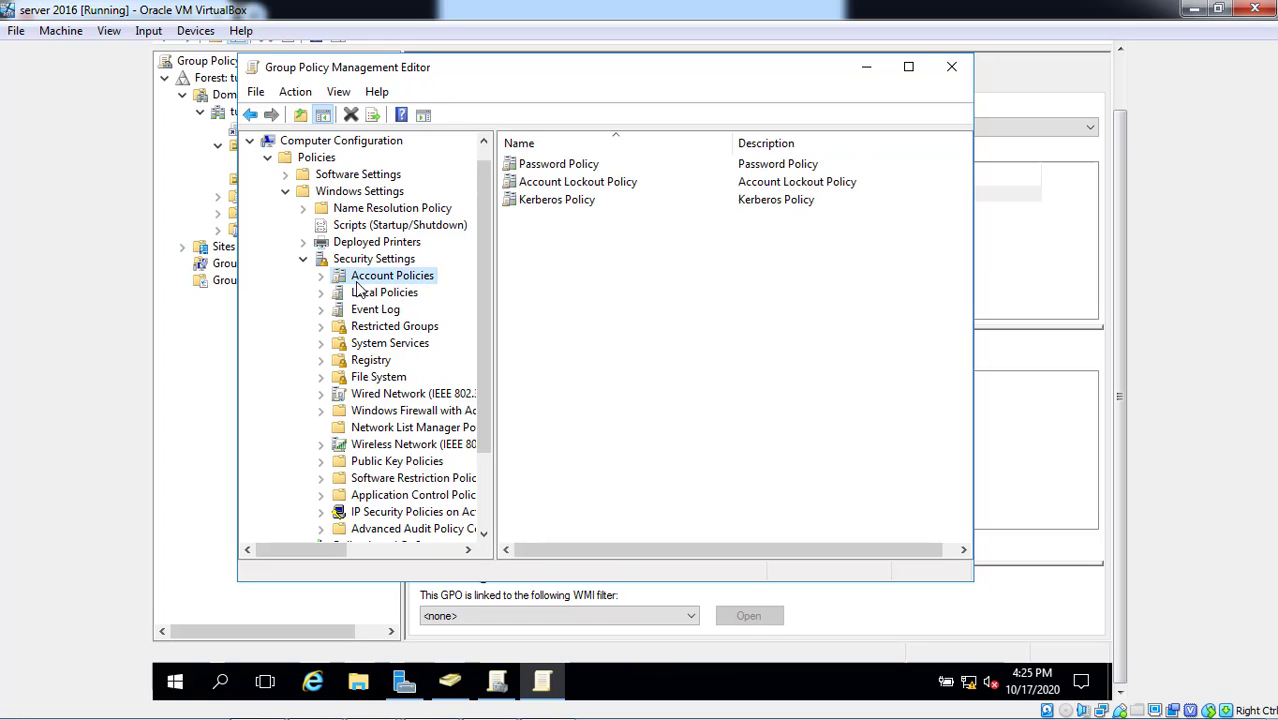
click(362, 297)
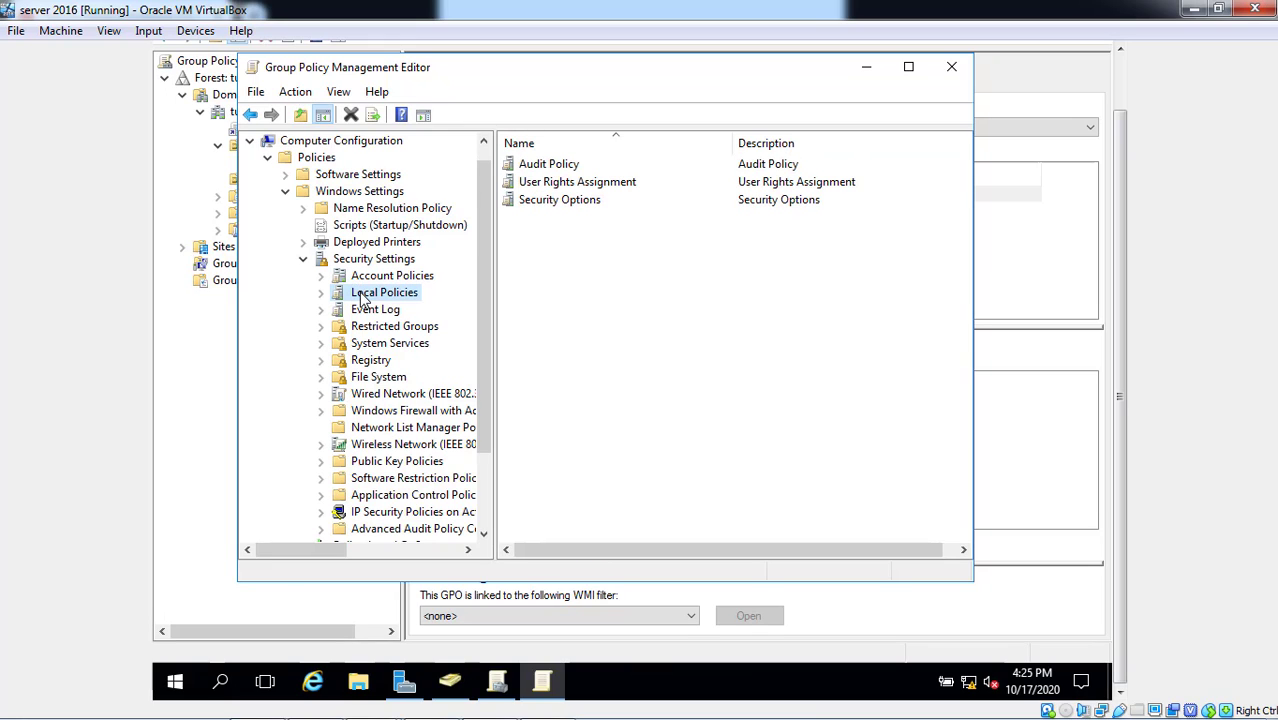
double_click(551, 183)
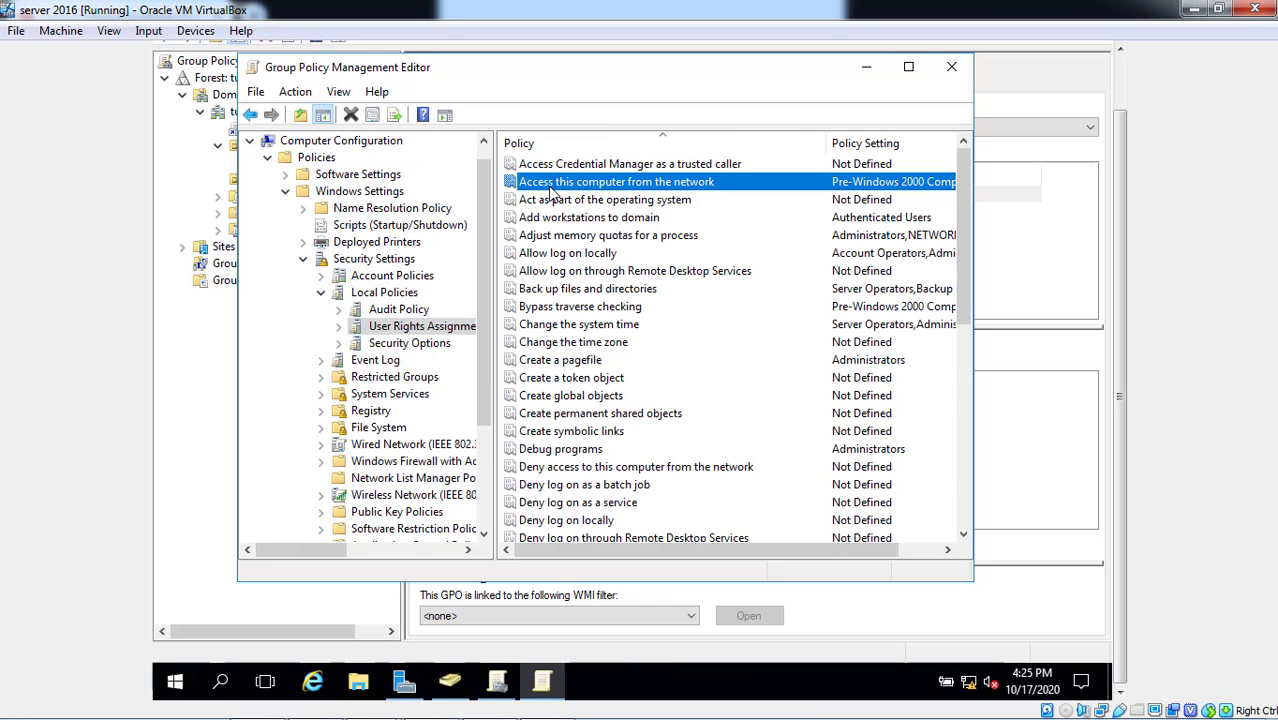
click(532, 240)
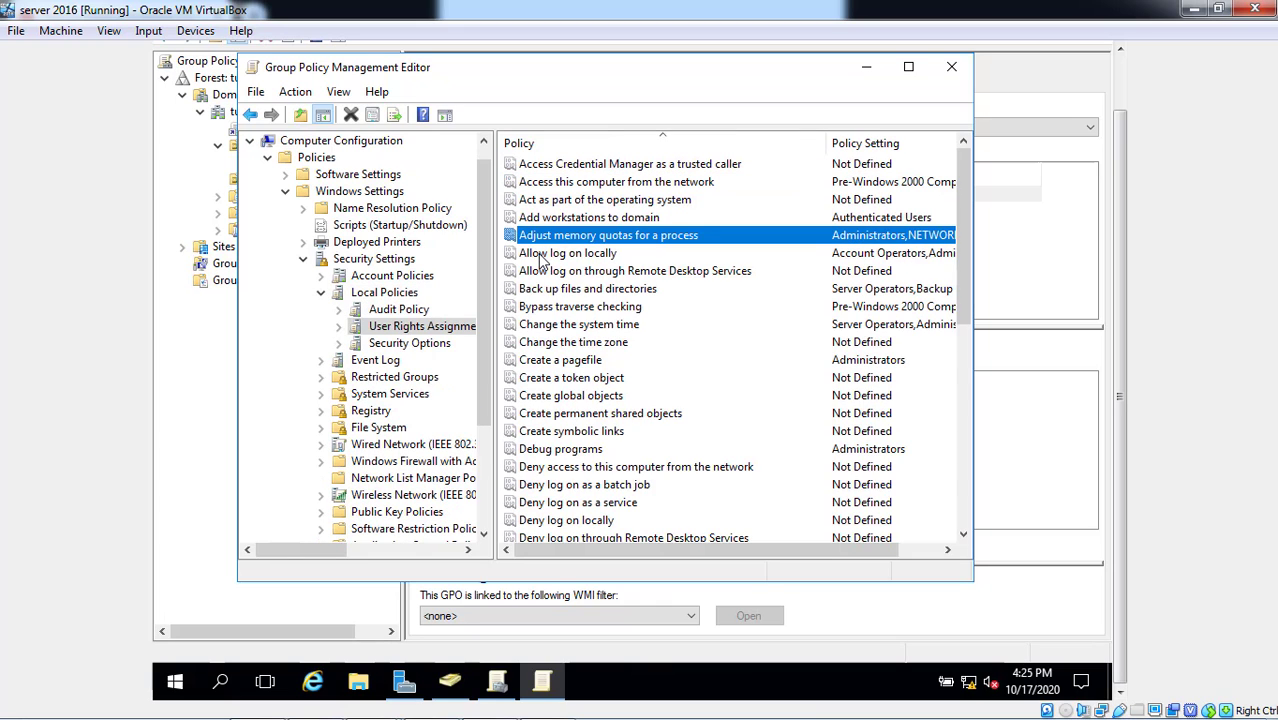
click(543, 255)
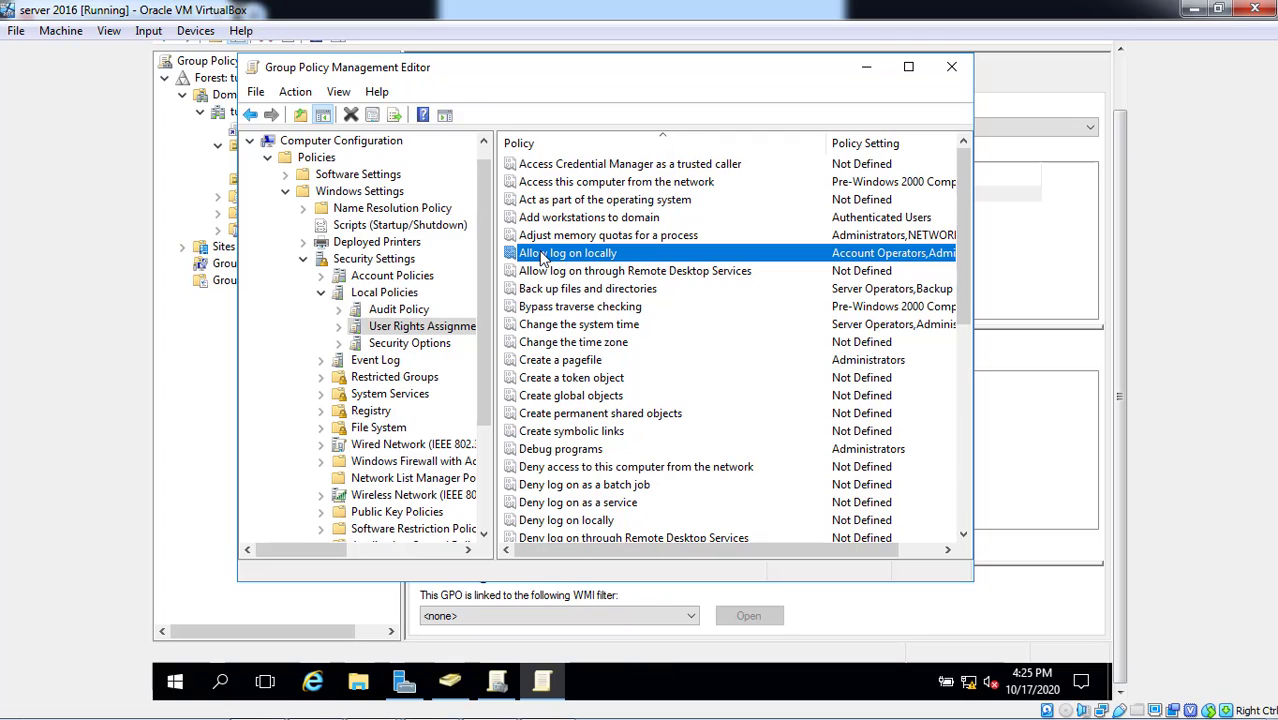
- Add TUS\user1 to the Allow log on locally right and apply the change
double_click(543, 255)
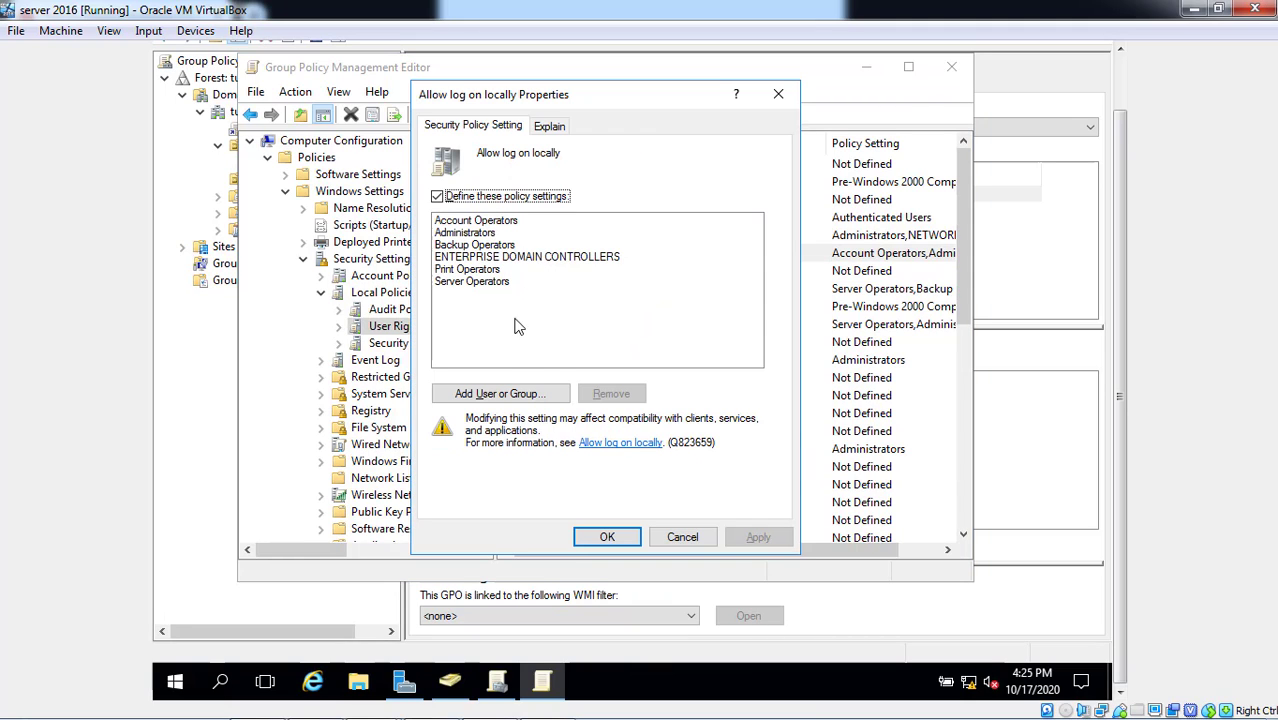
click(500, 395)
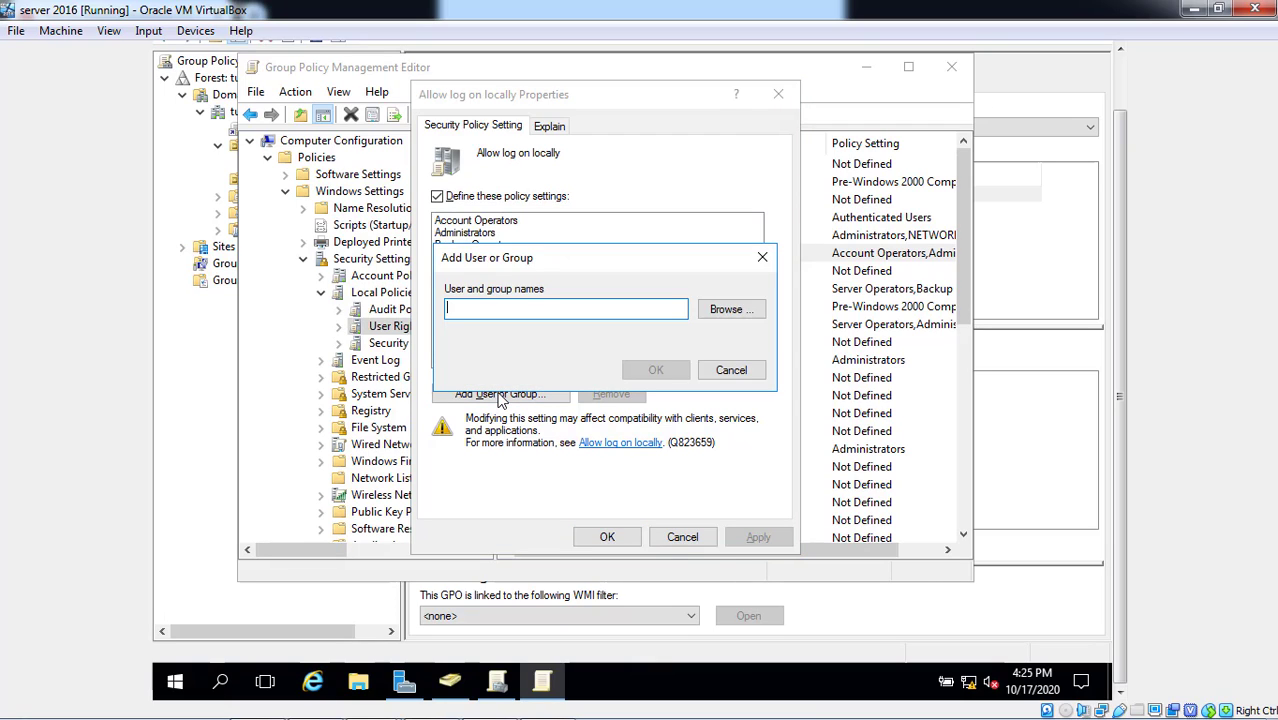
click(717, 311)
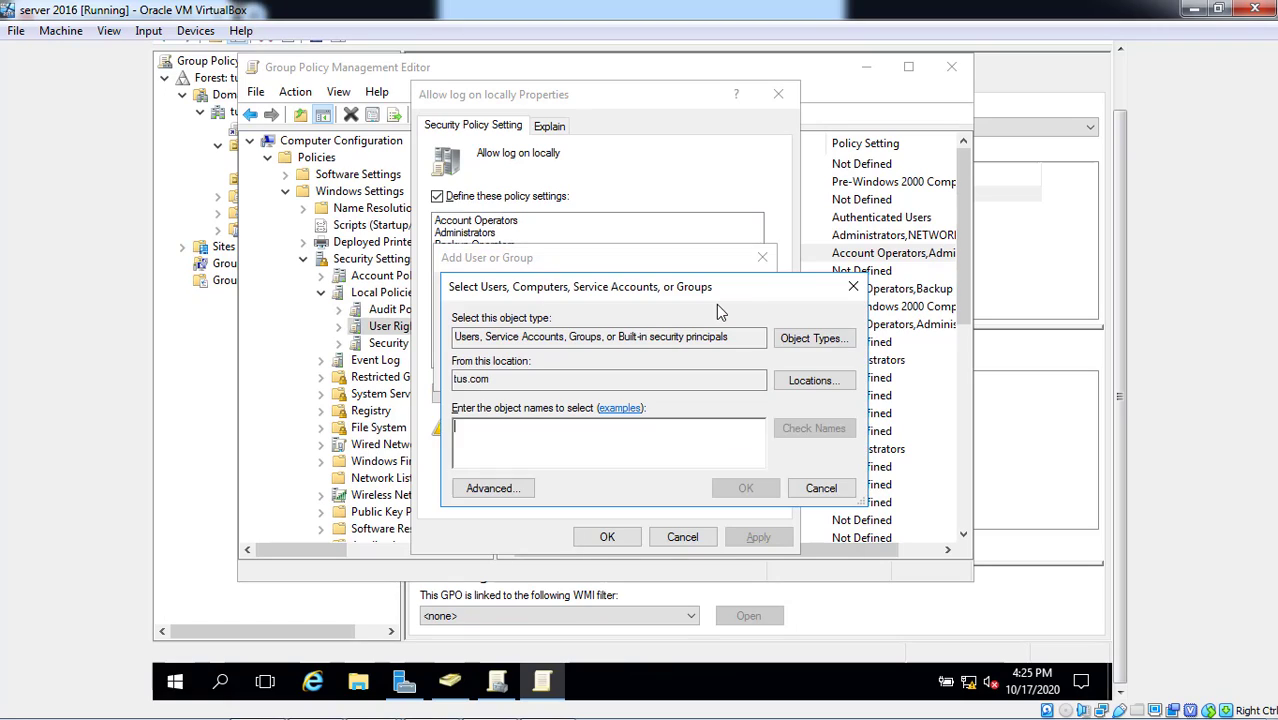
text(user1)
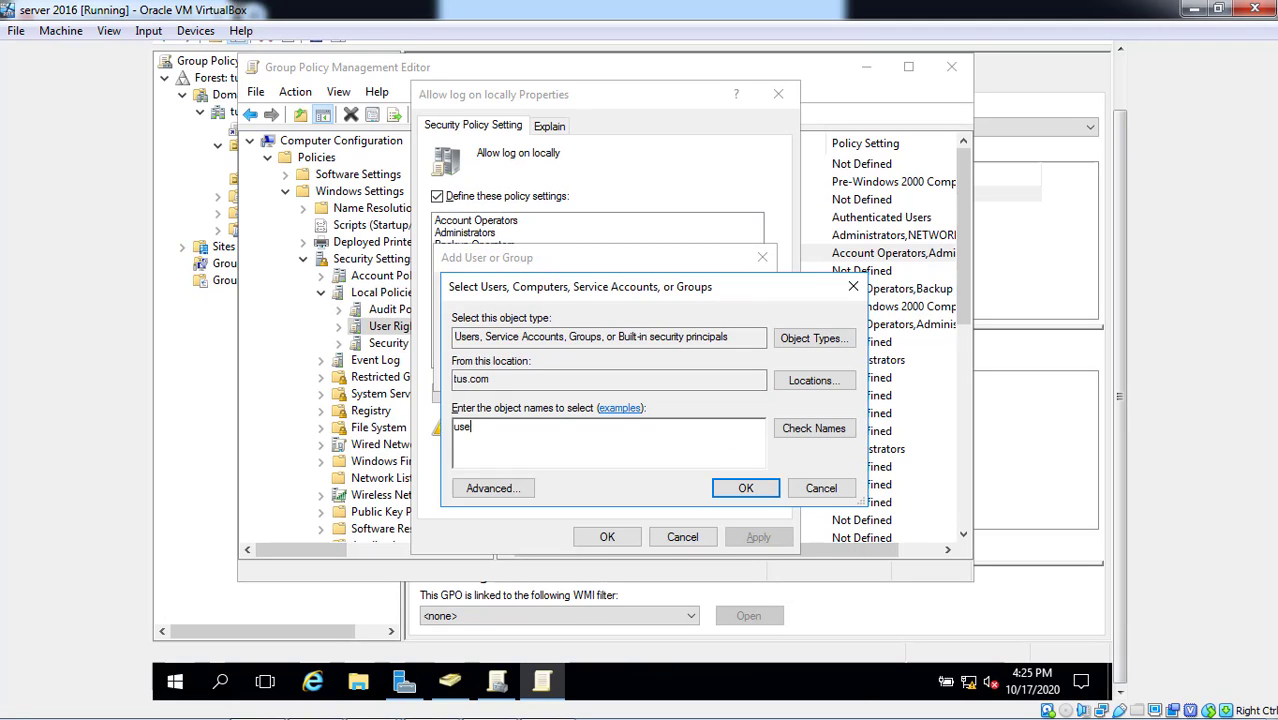
click(794, 436)
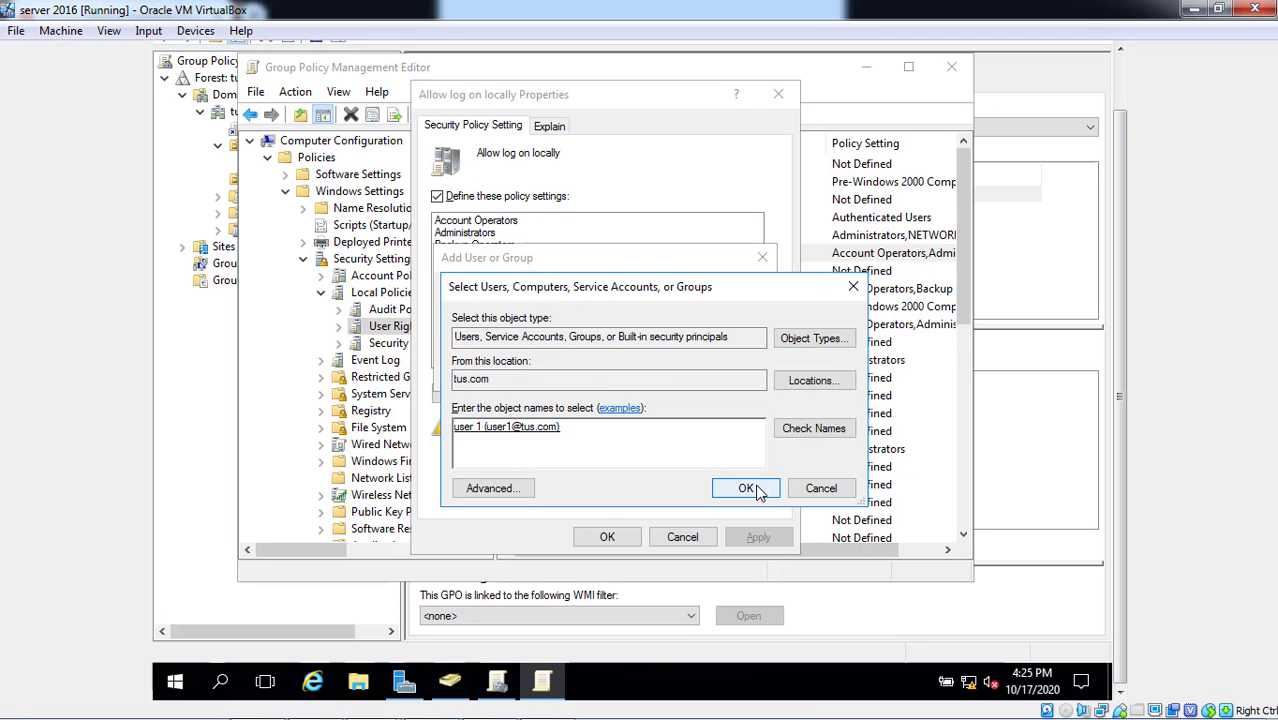
click(747, 487)
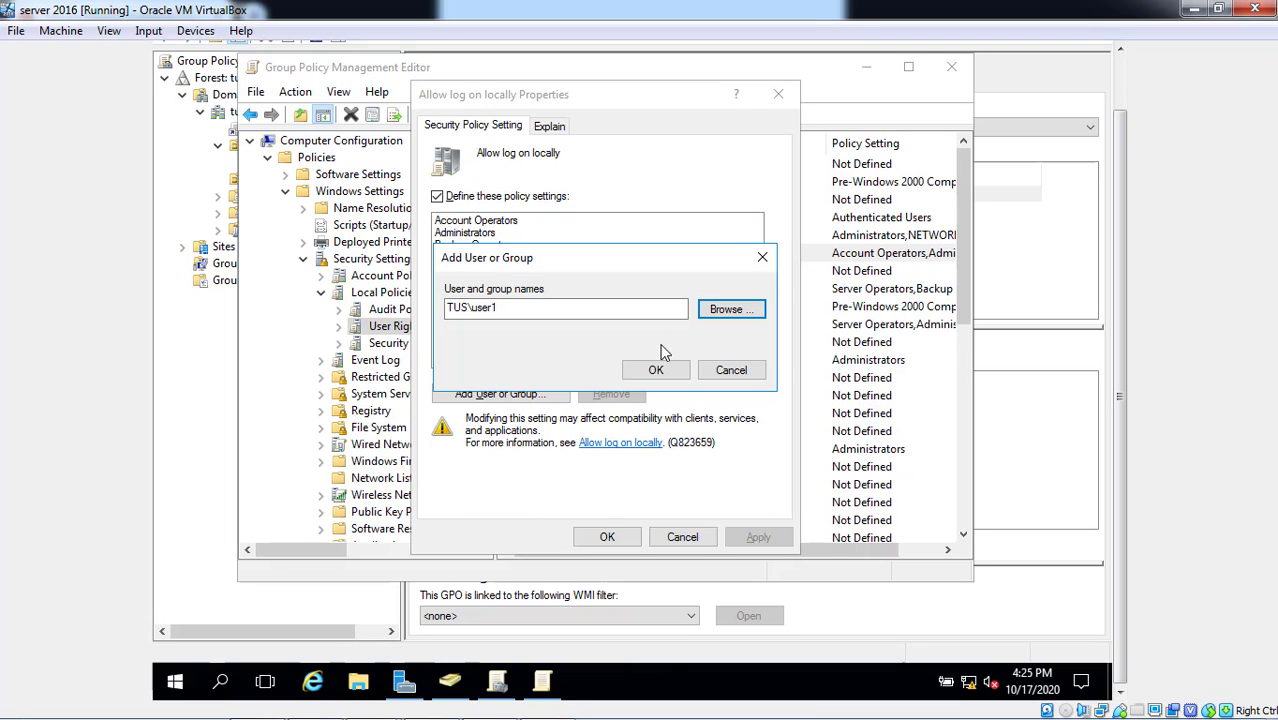
click(673, 376)
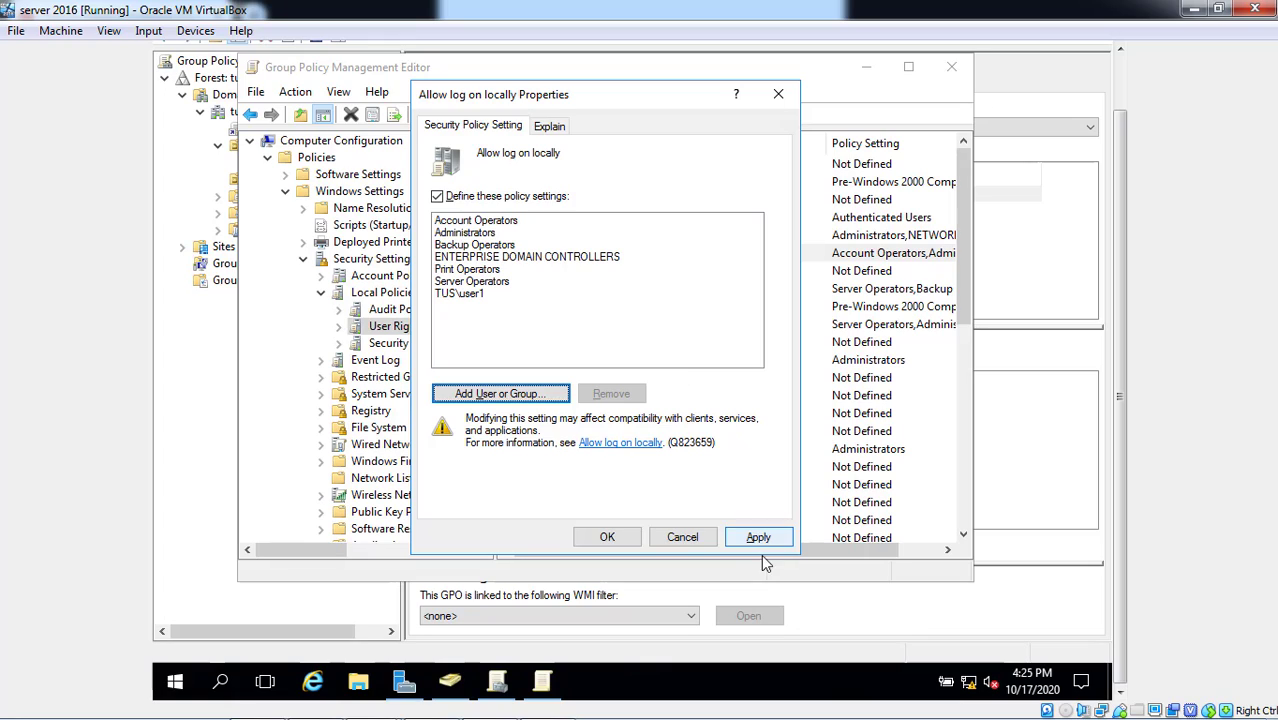
click(760, 538)
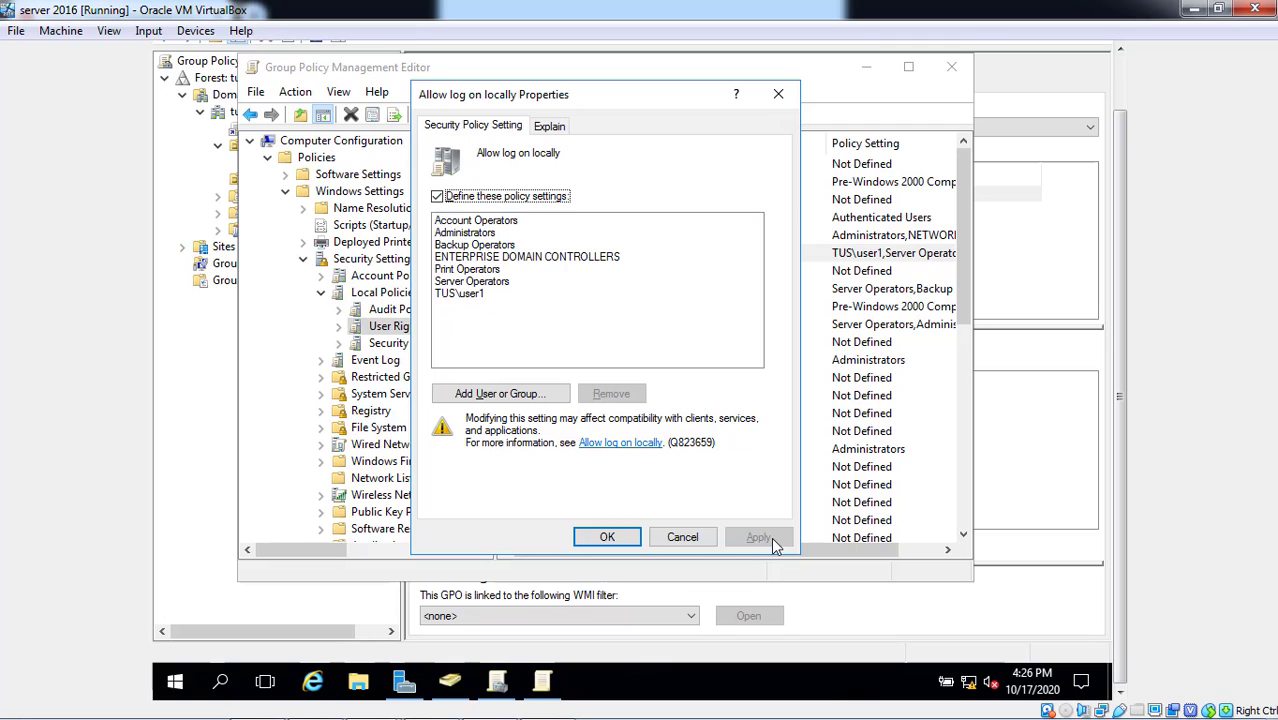
click(628, 538)
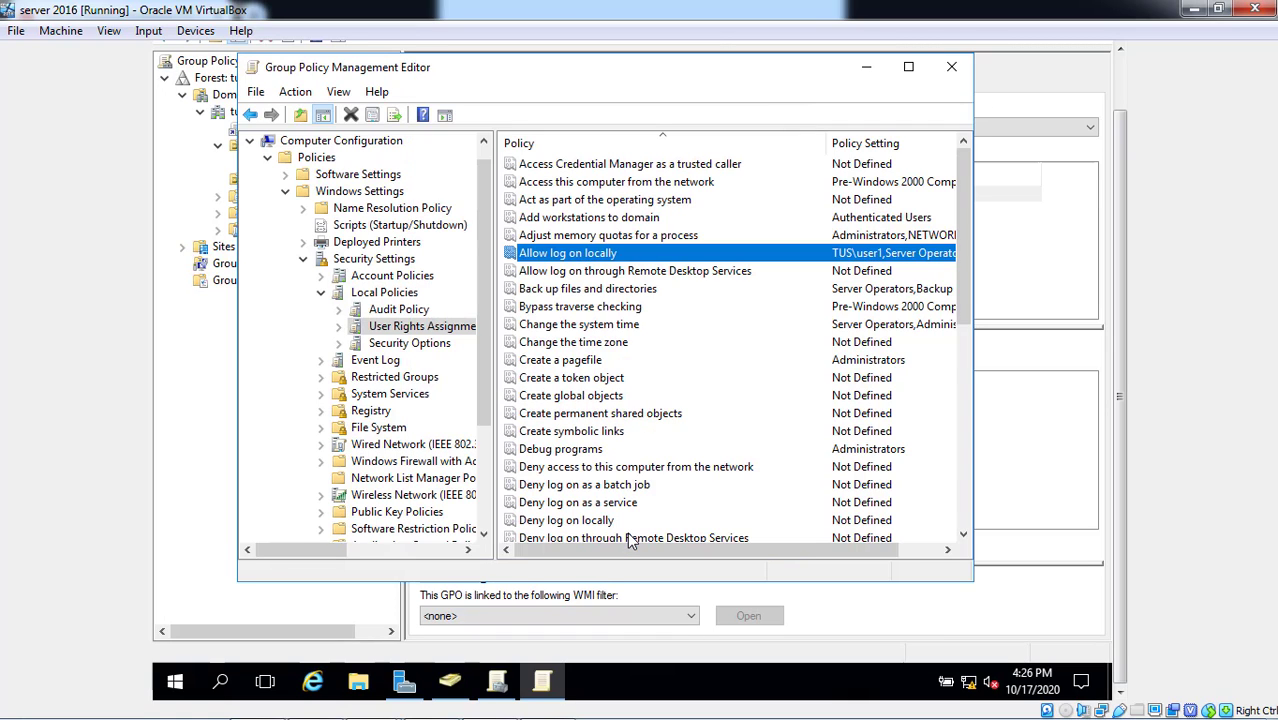
- Close the Group Policy editor, Group Policy Management and Server Manager
click(951, 66)
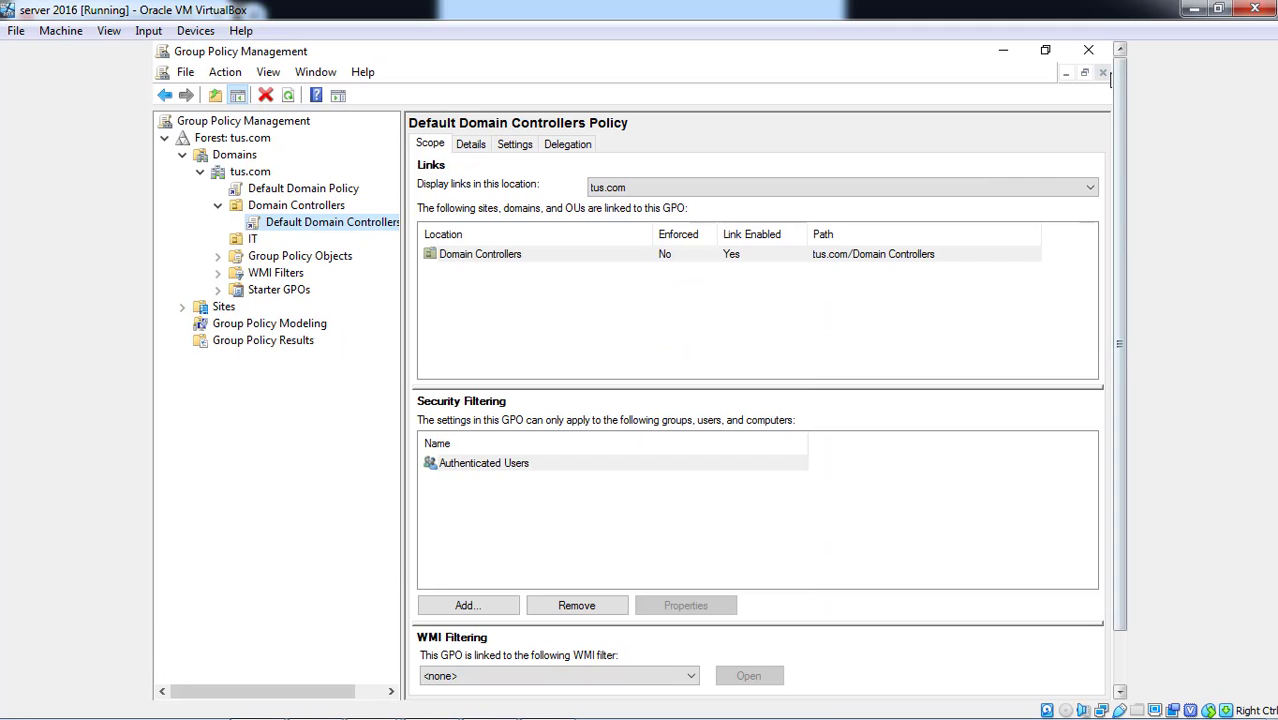
click(1089, 53)
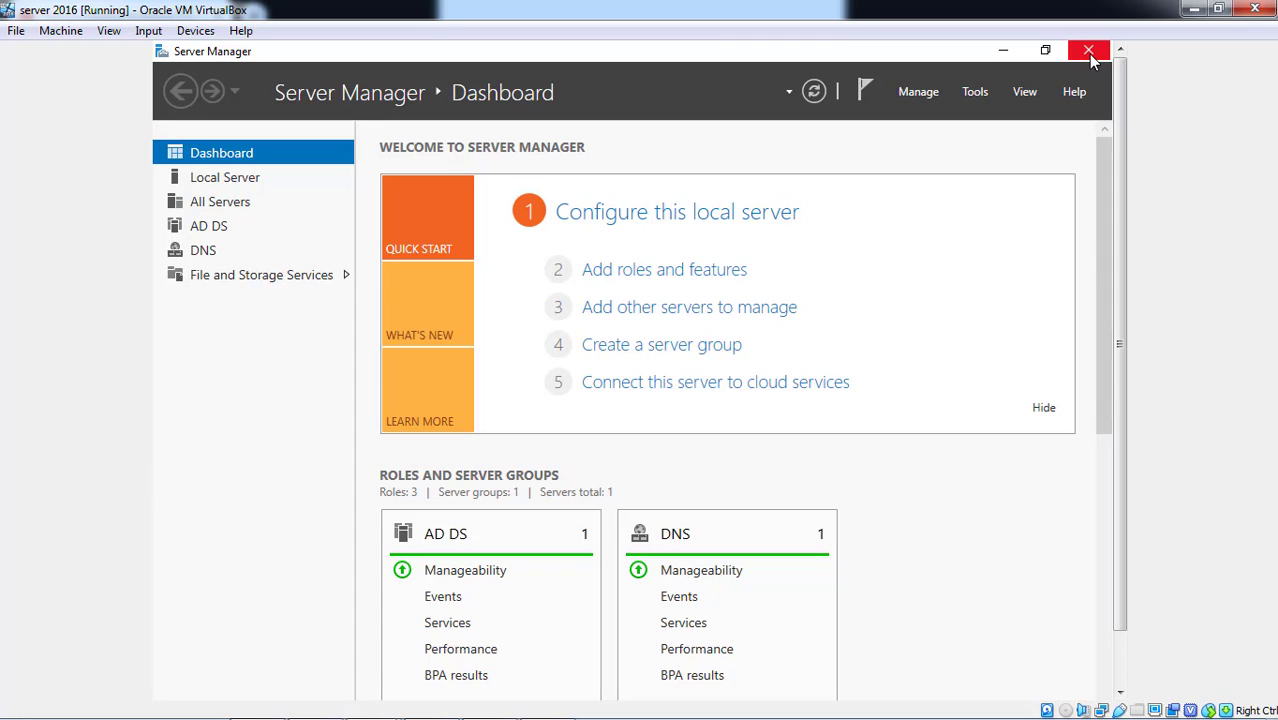
click(1089, 52)
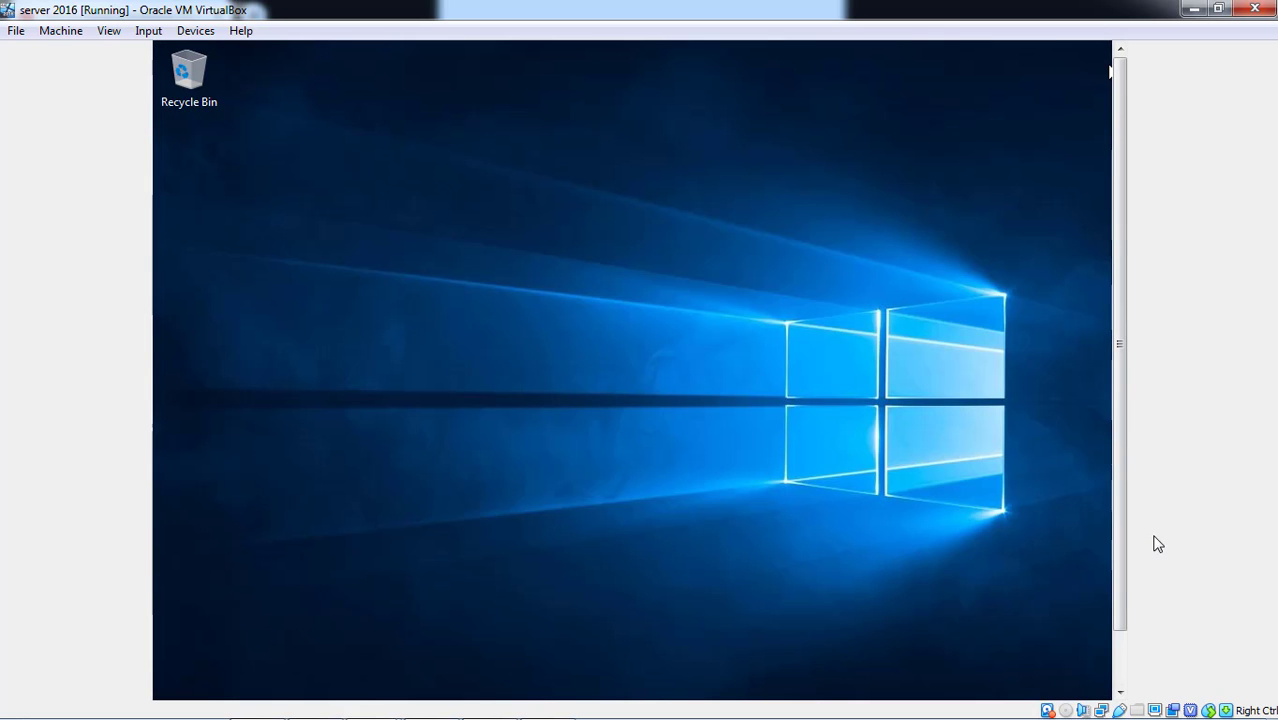
click(1120, 662)
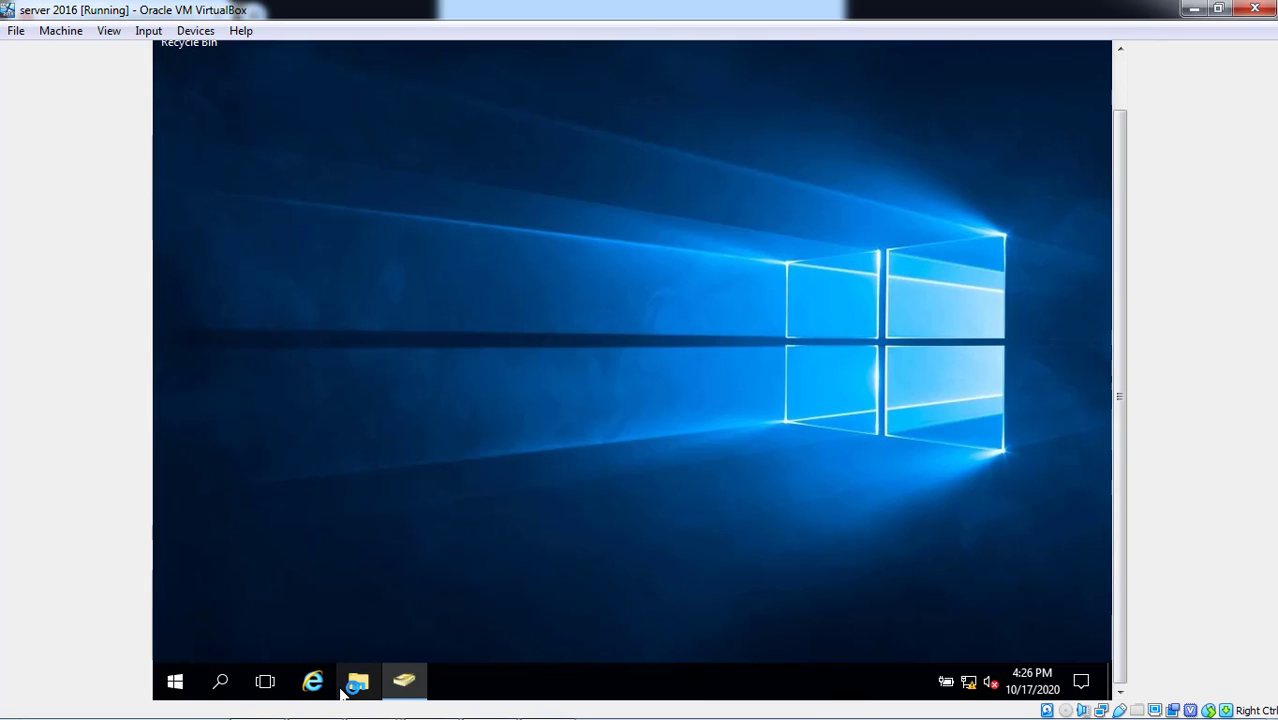
- Launch cmd from File Explorer's address bar, run gpupdate /force, then exit
click(342, 690)
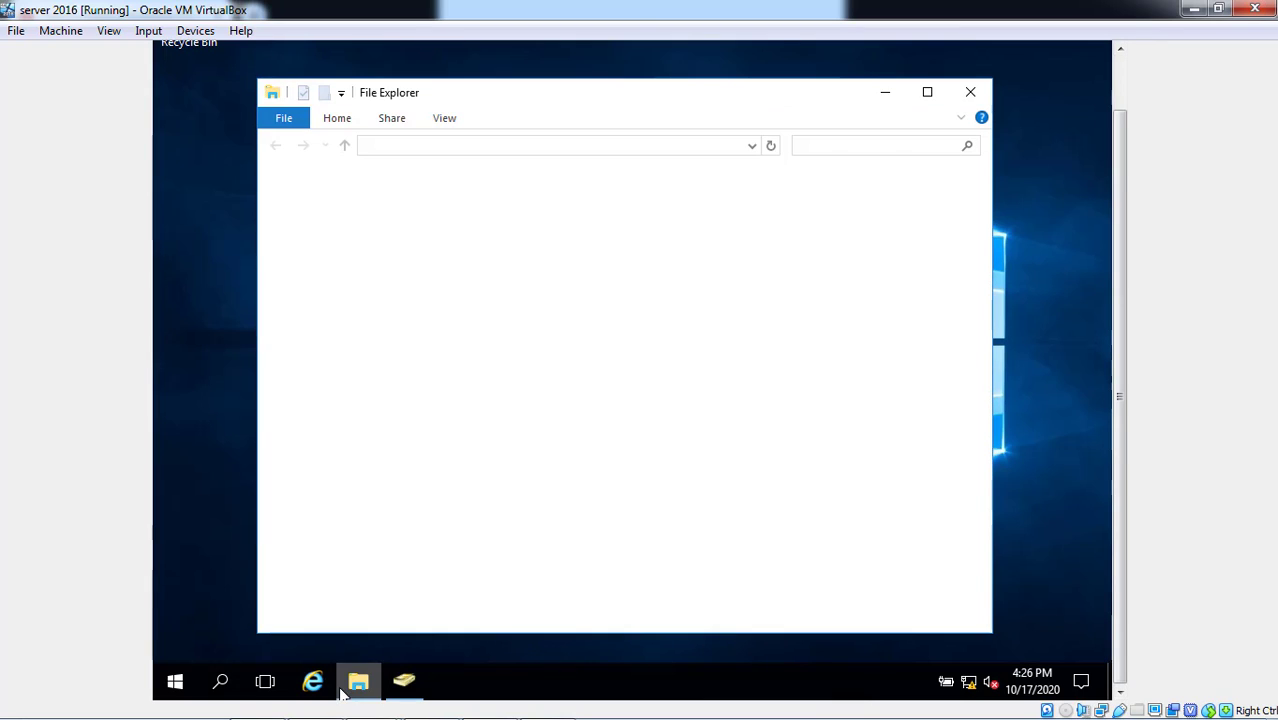
click(607, 145)
text(cmd)
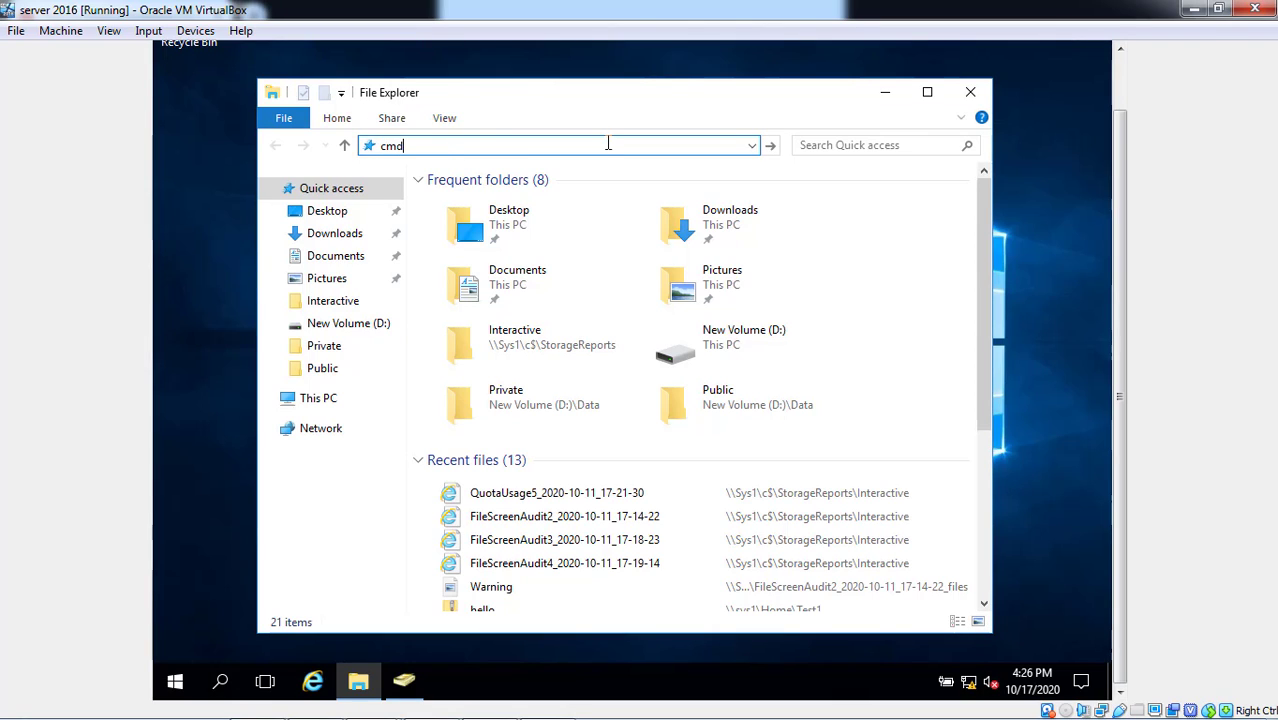
key(Return)
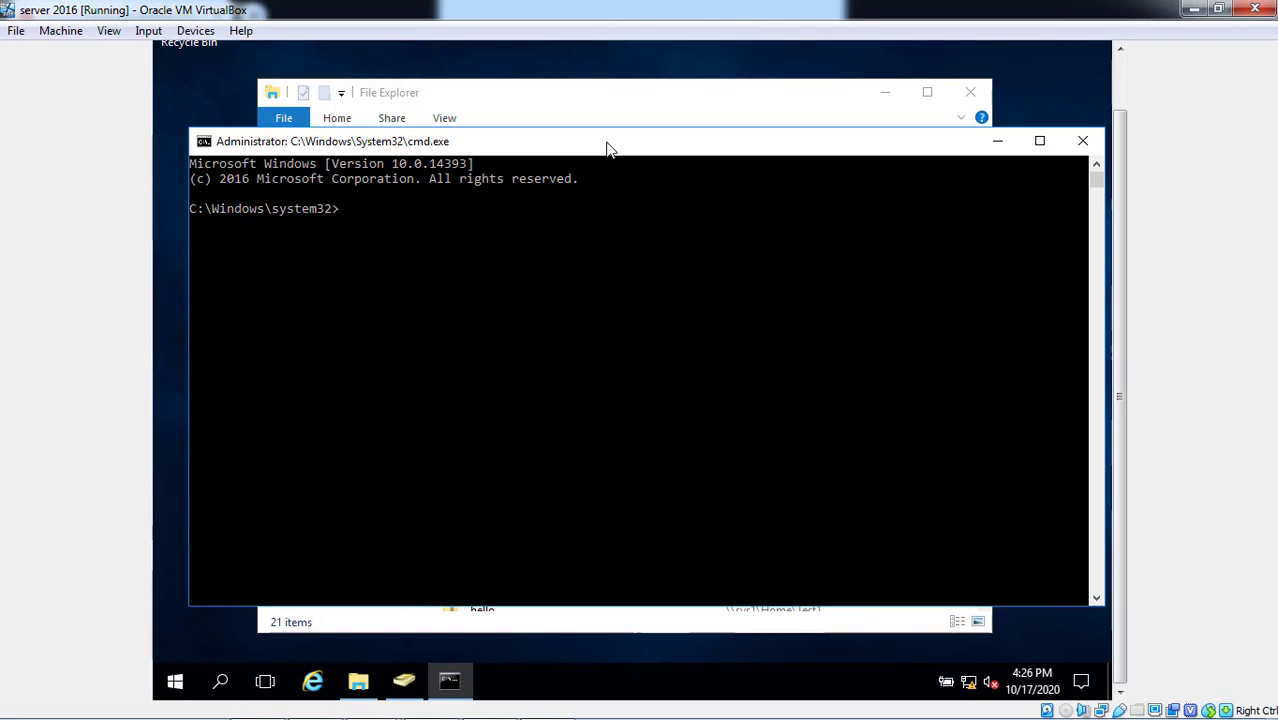
text(gpupdate/force)
key(Return)
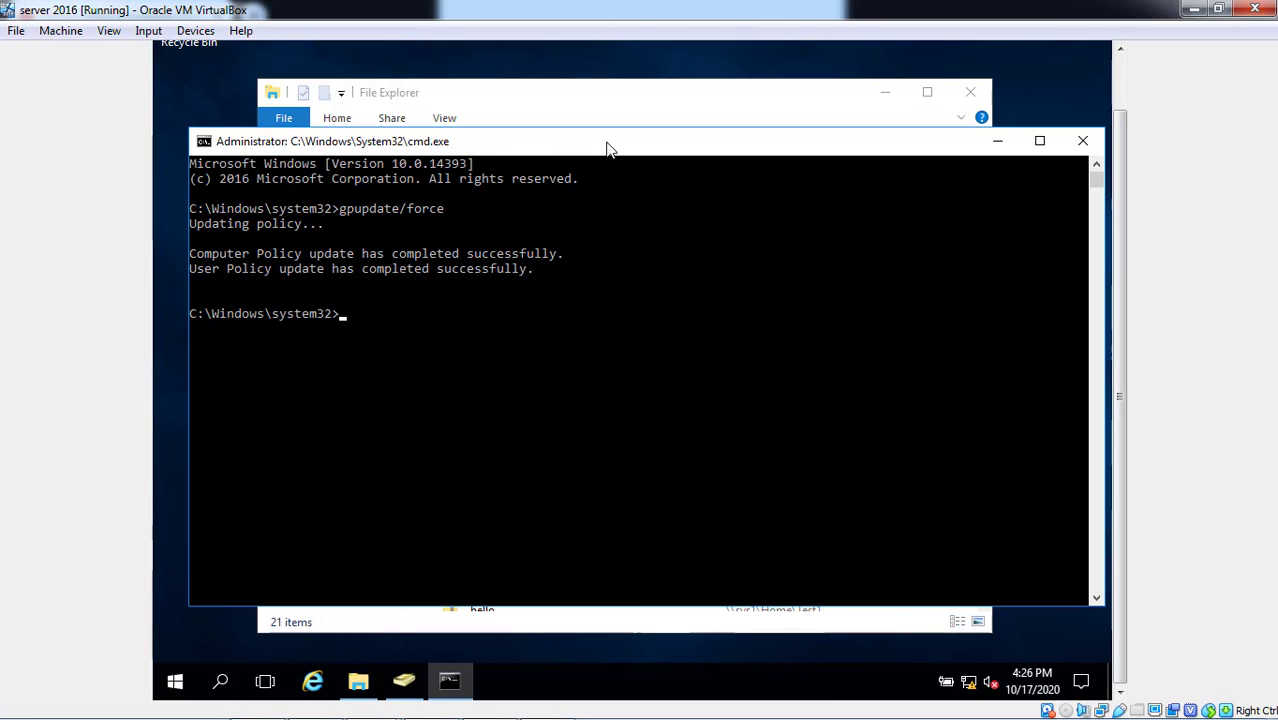
text(exit)
key(Return)
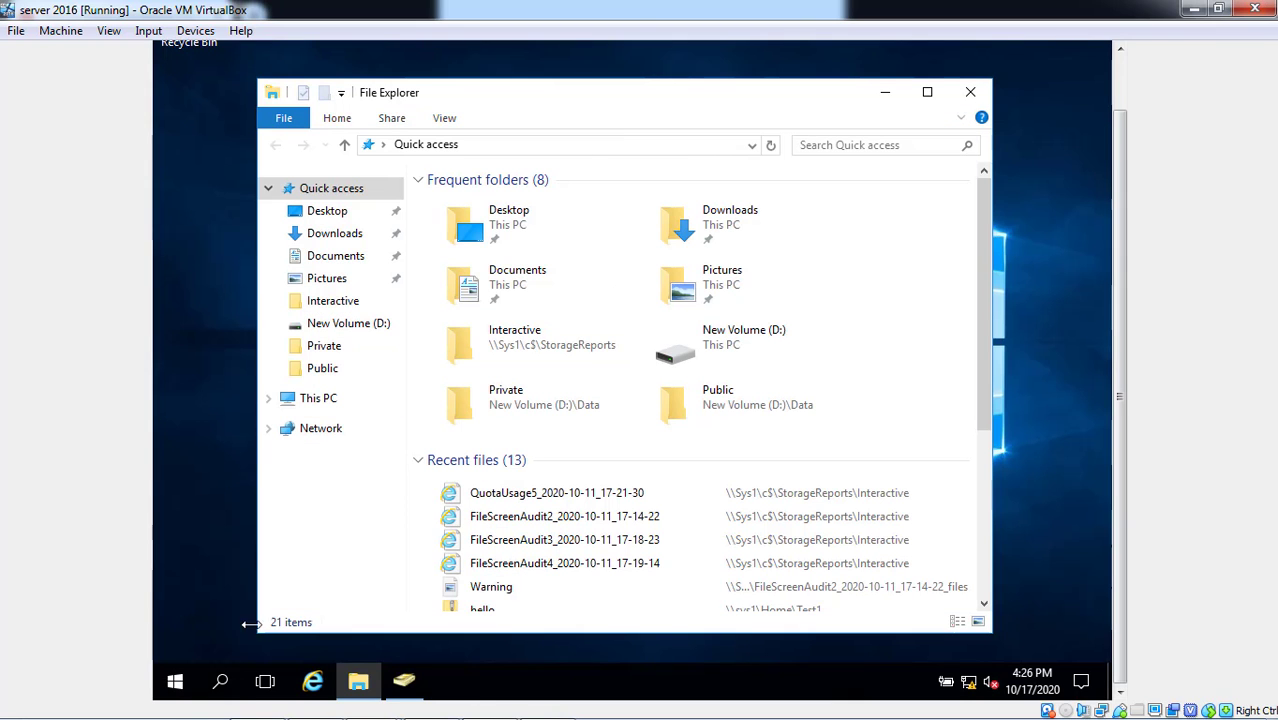
- Open the Start menu and choose Sign out from the administrator's account menu
click(177, 697)
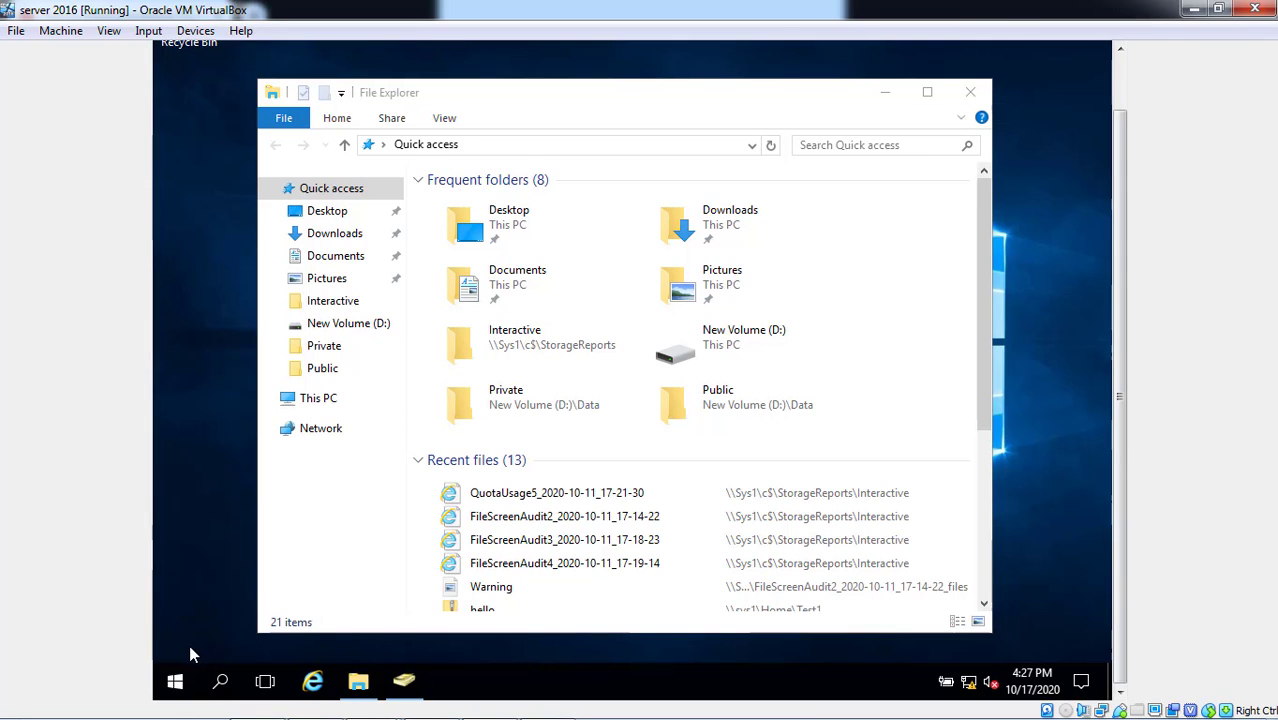
click(178, 682)
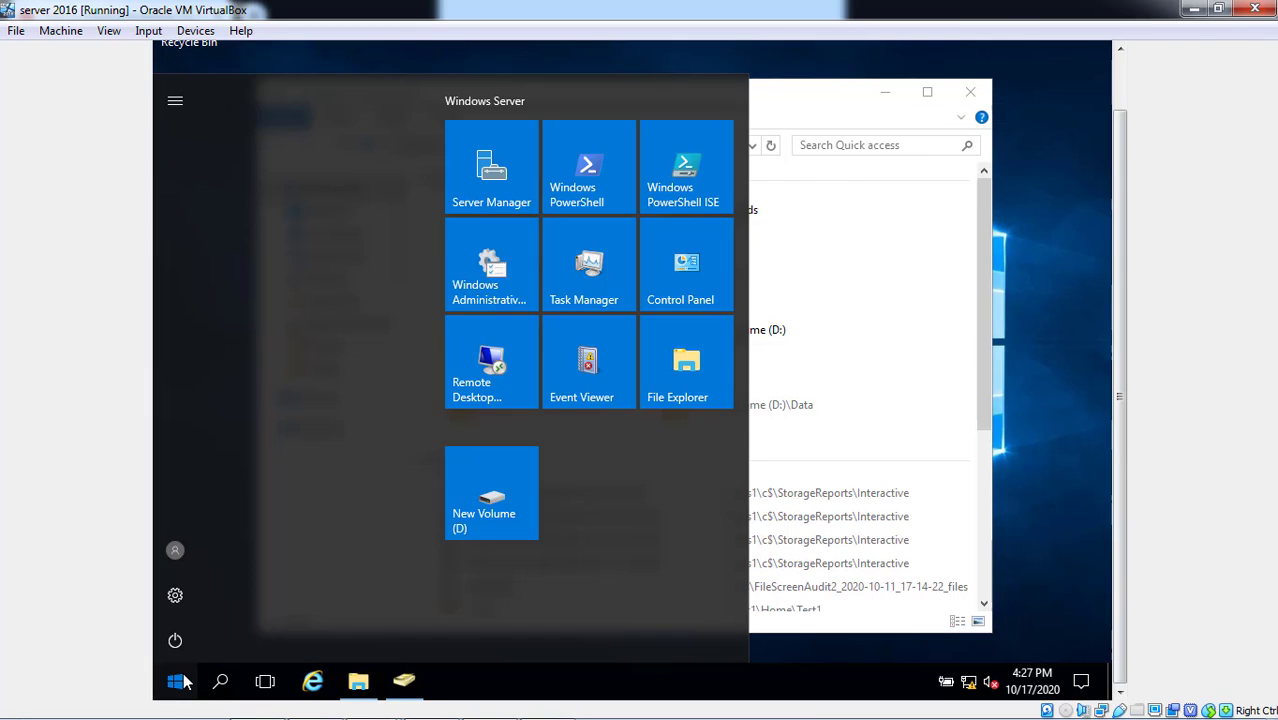
click(176, 680)
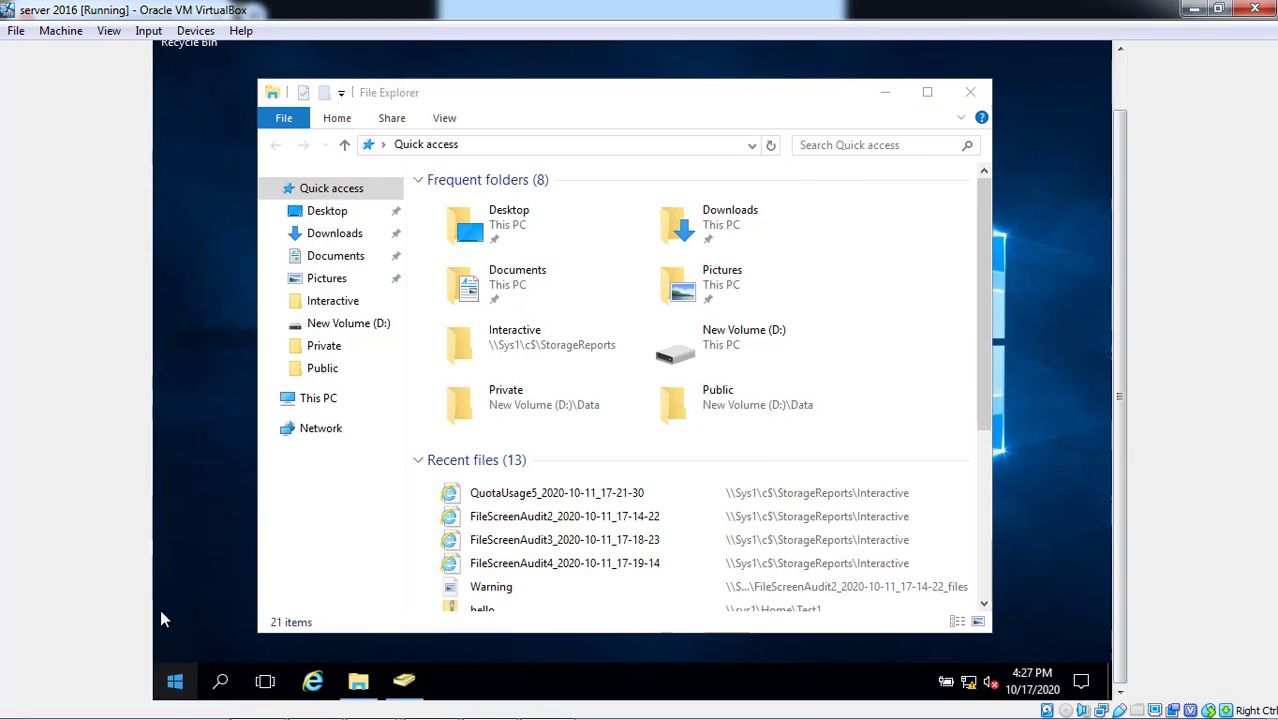
click(176, 681)
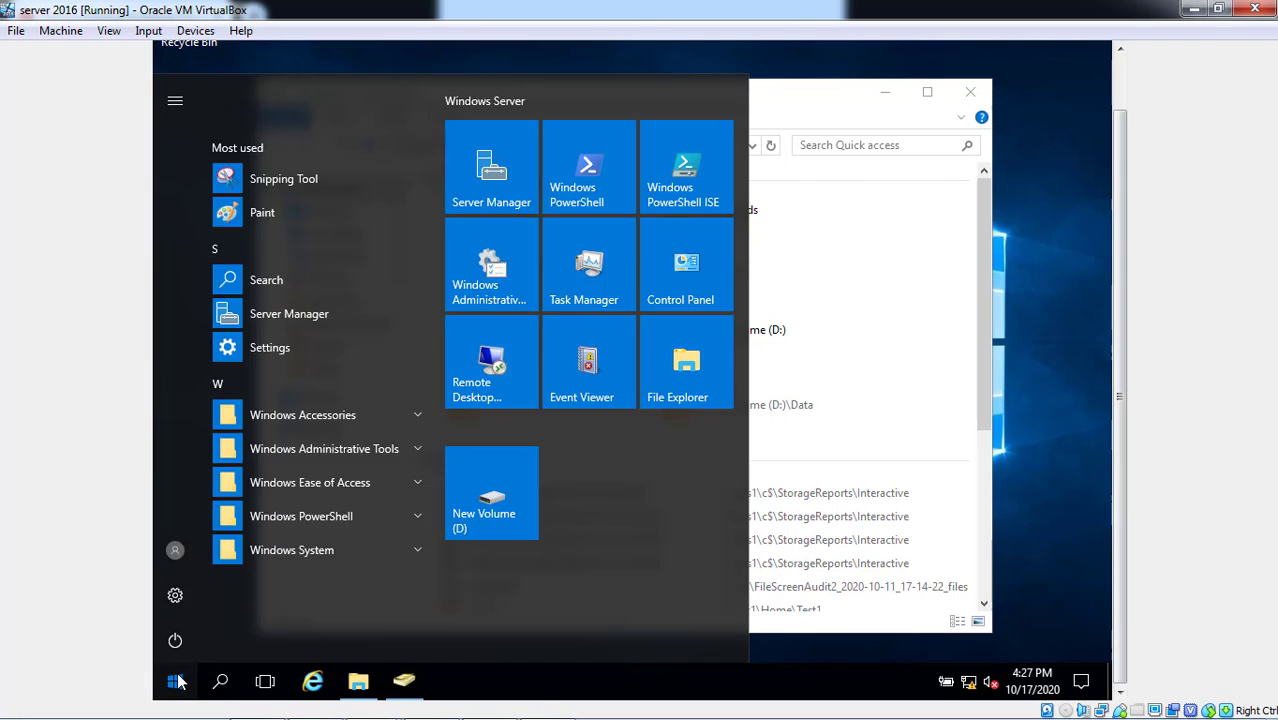
click(176, 681)
click(176, 680)
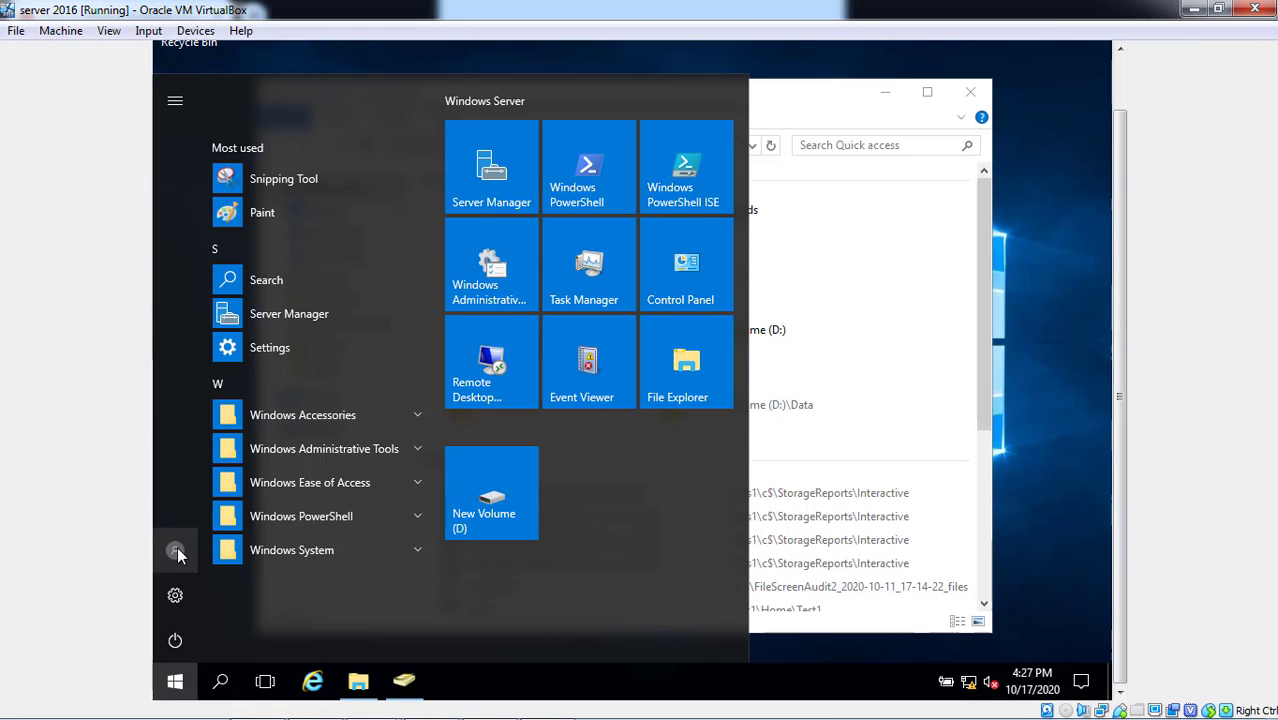
click(177, 553)
click(197, 500)
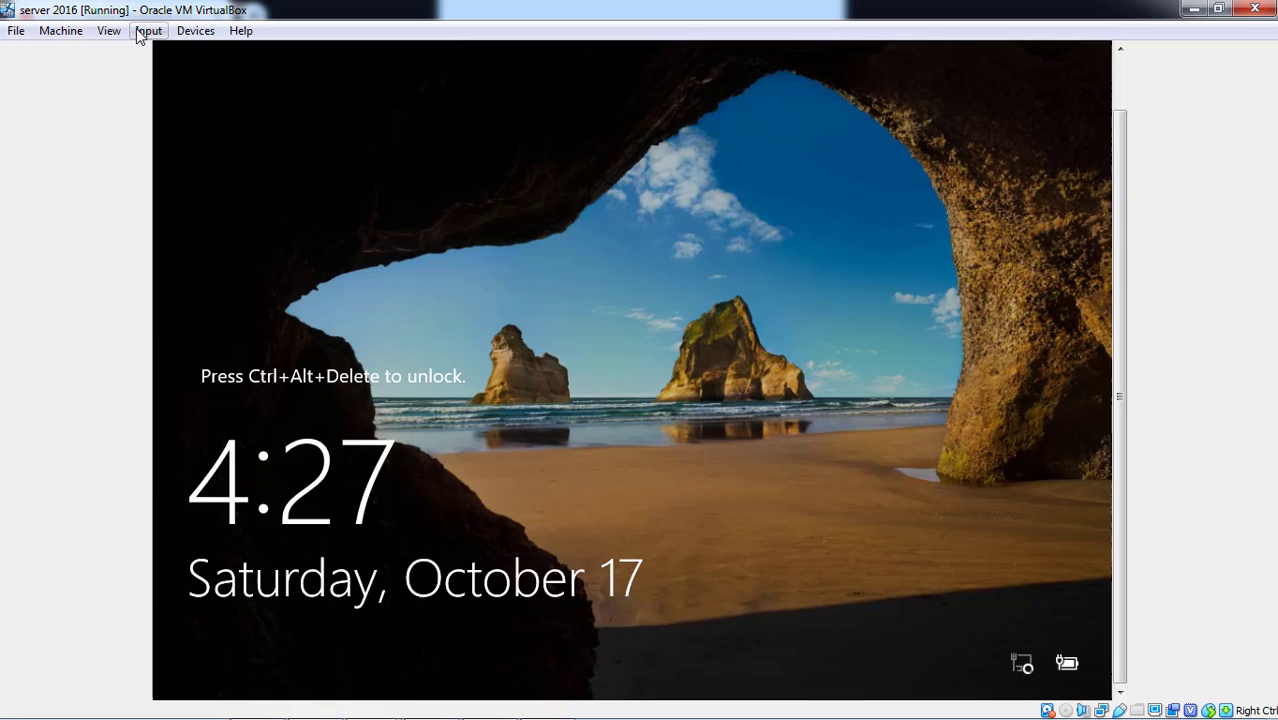
- Send Ctrl-Alt-Del to the VM and sign in as Other user user1 with its current password
click(147, 31)
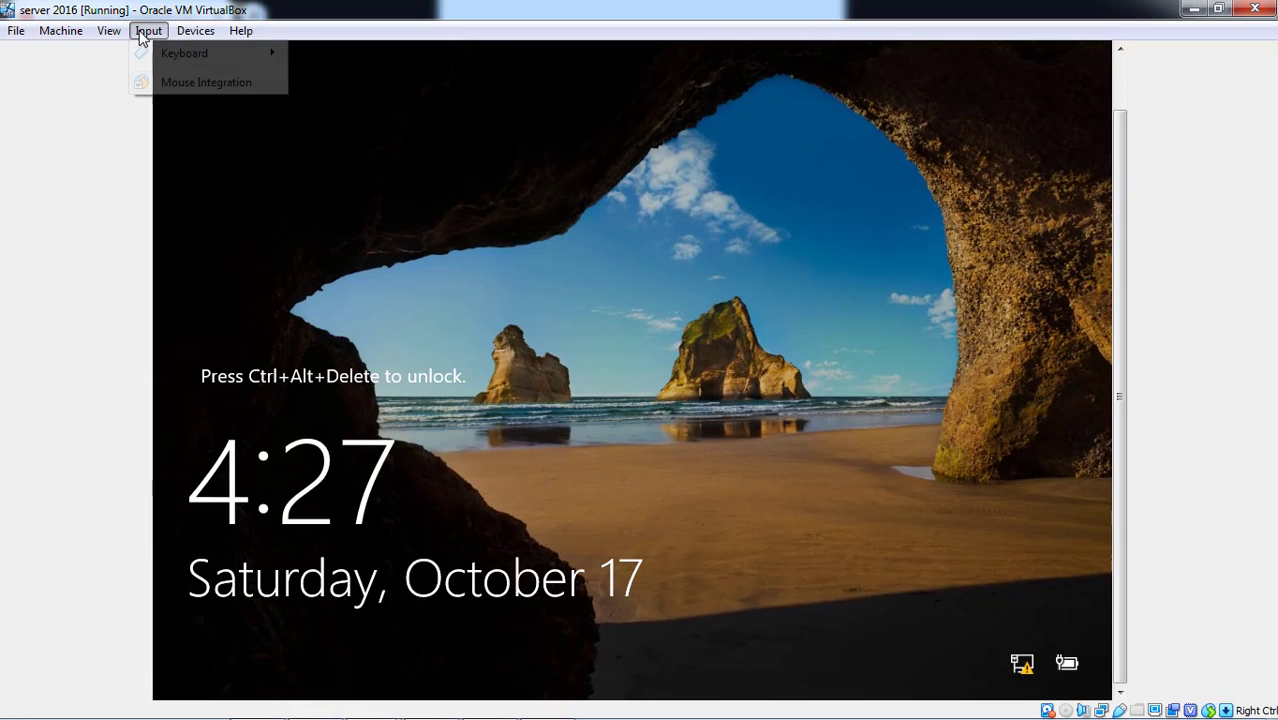
mouse_move(160, 53)
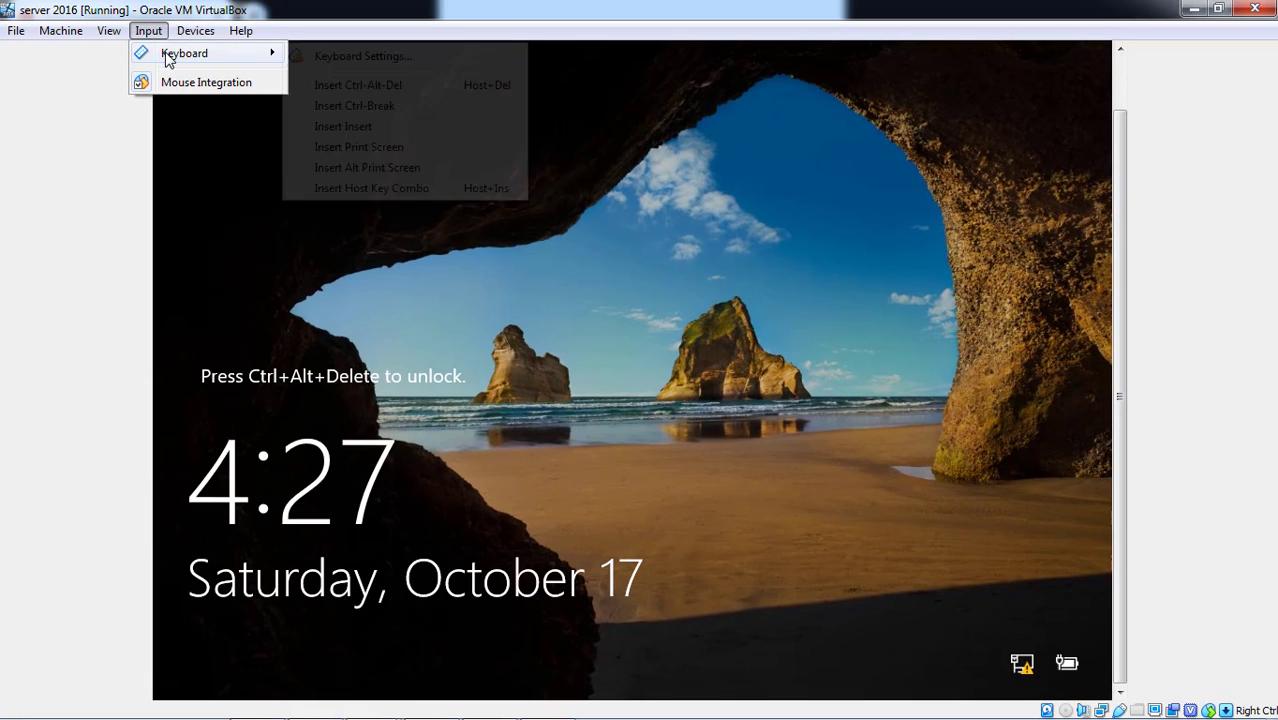
click(328, 87)
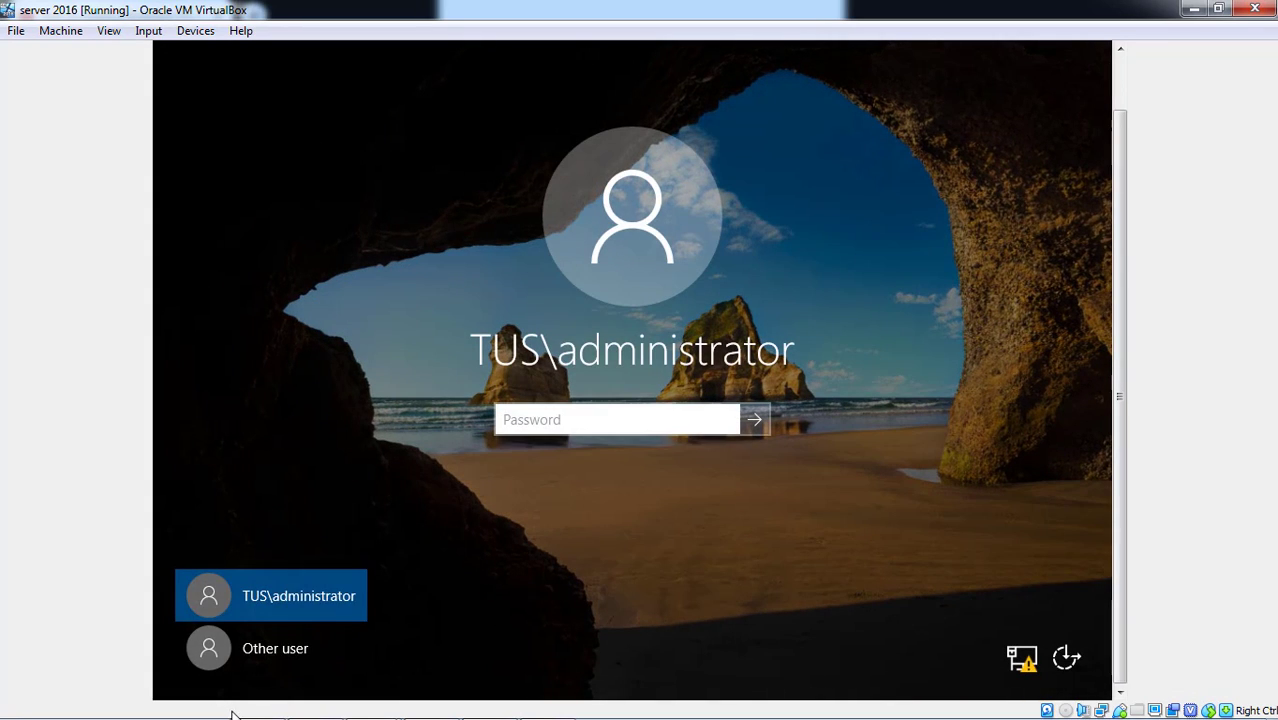
click(277, 655)
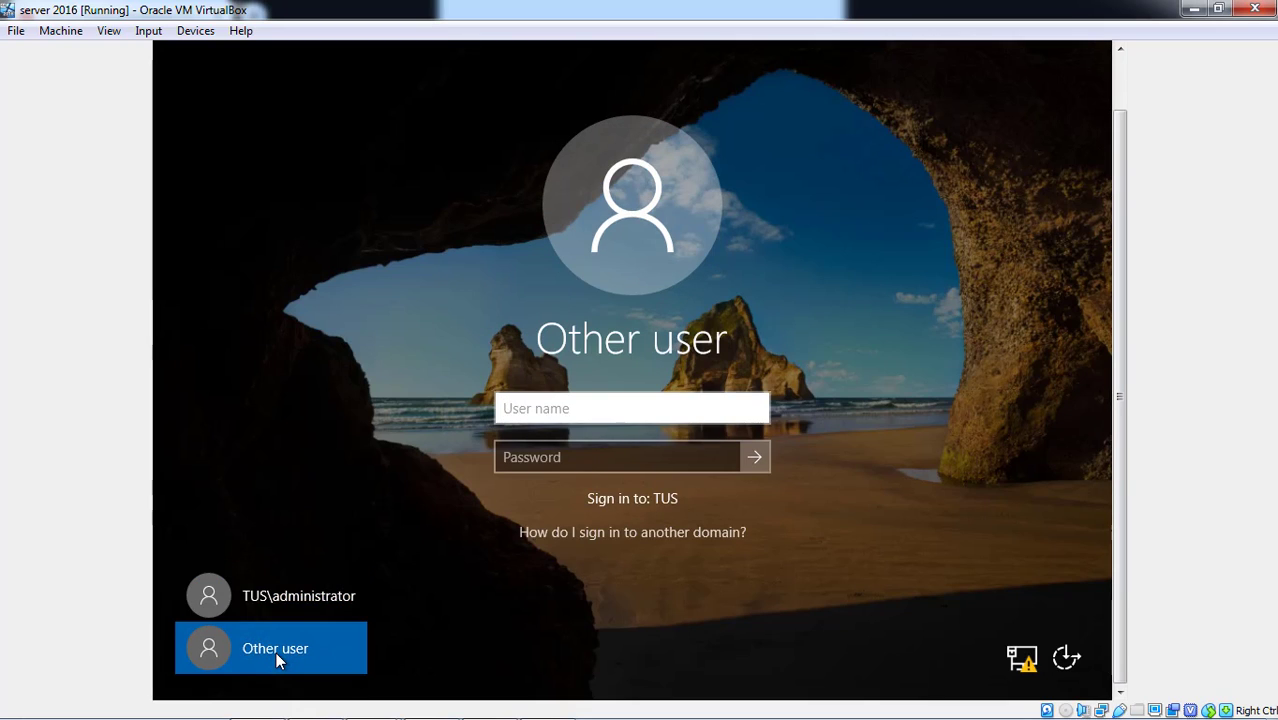
text(user1)
key(Tab)
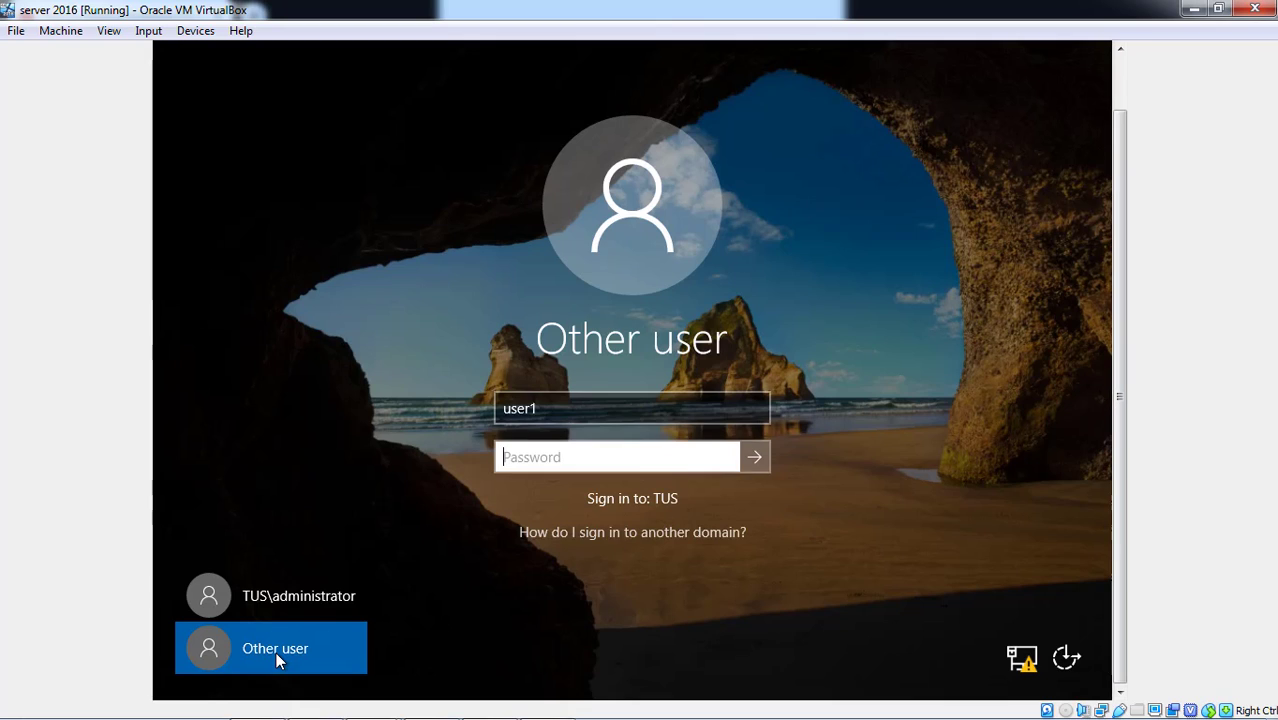
text(******)
key(Return)
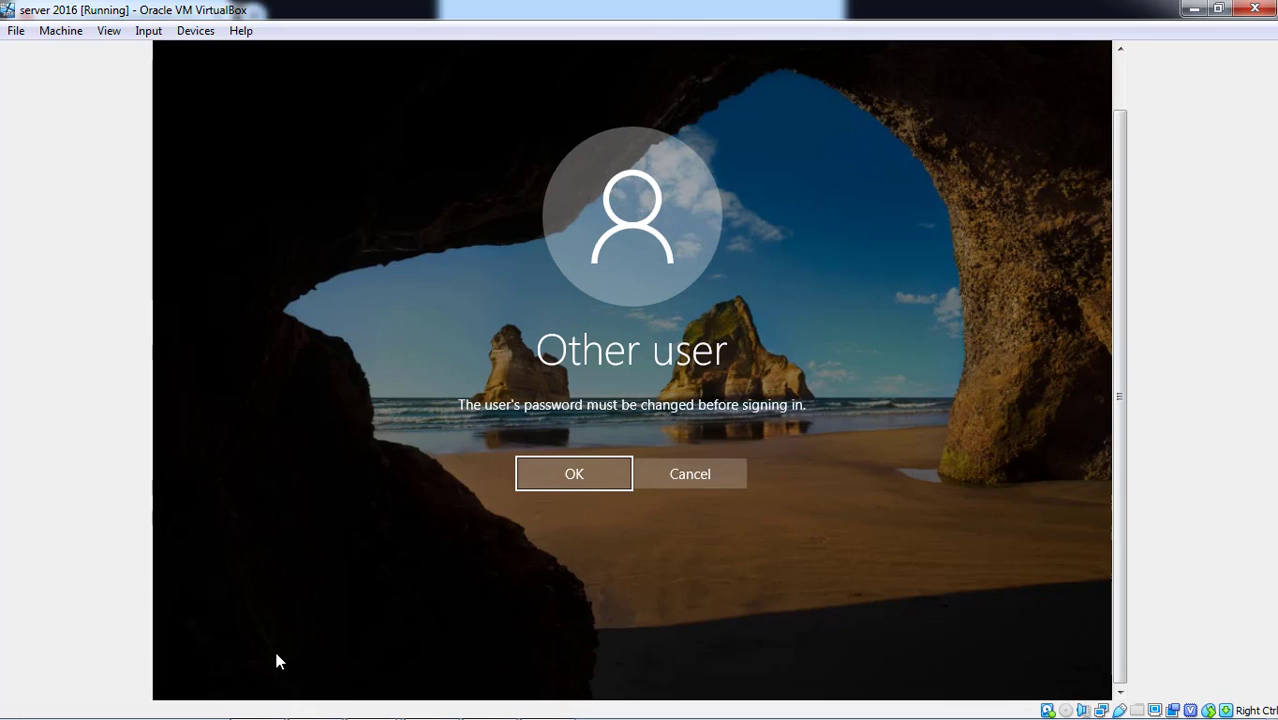
- Accept the required password change and type the new password in both fields
key(Return)
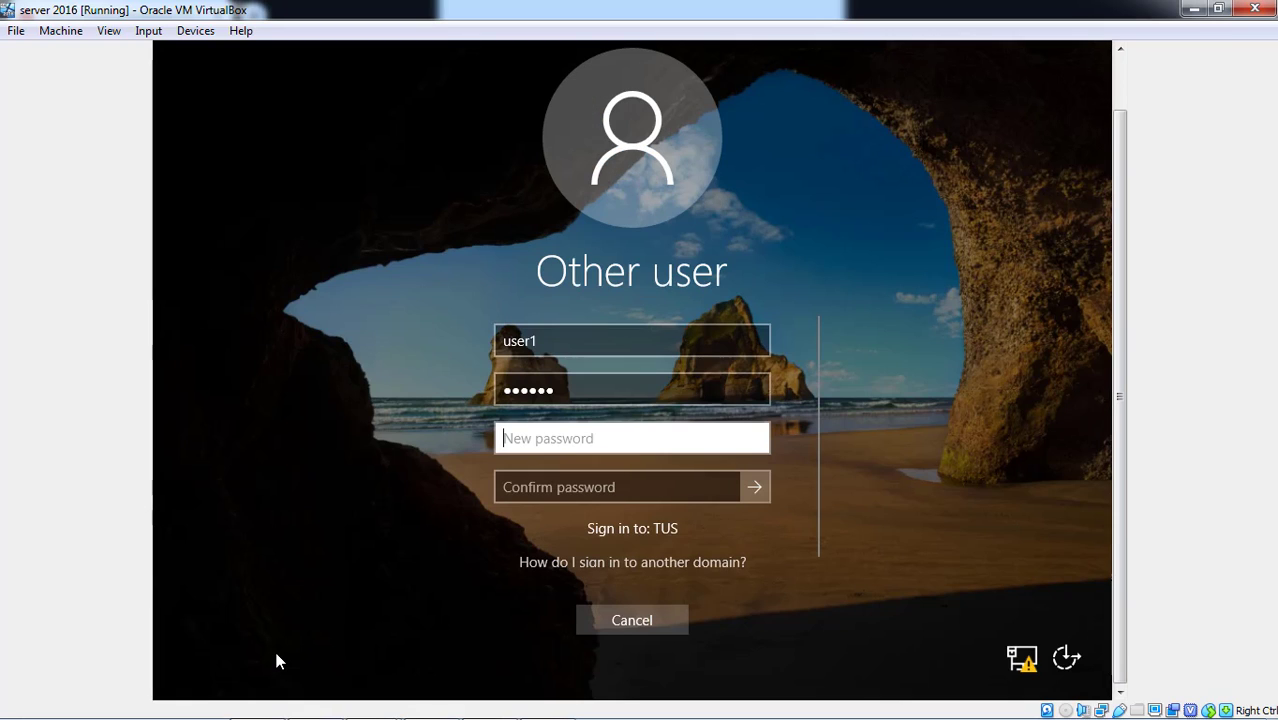
text(****)
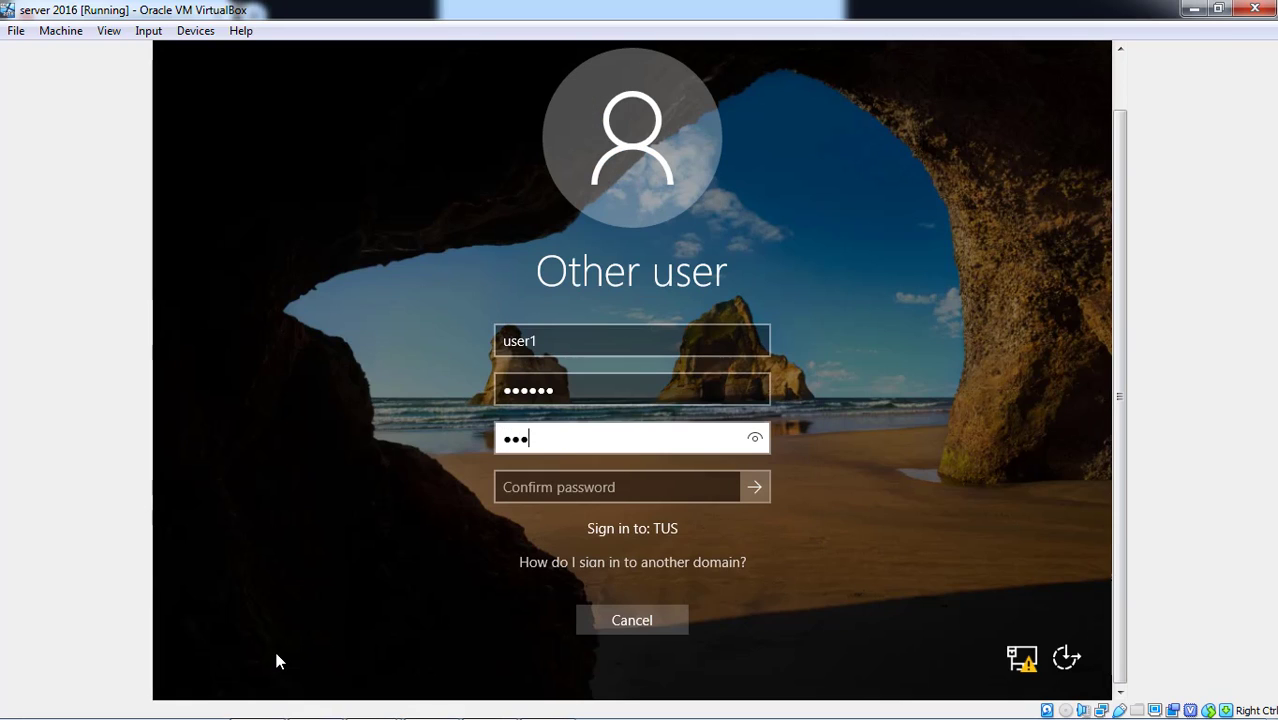
key(Tab)
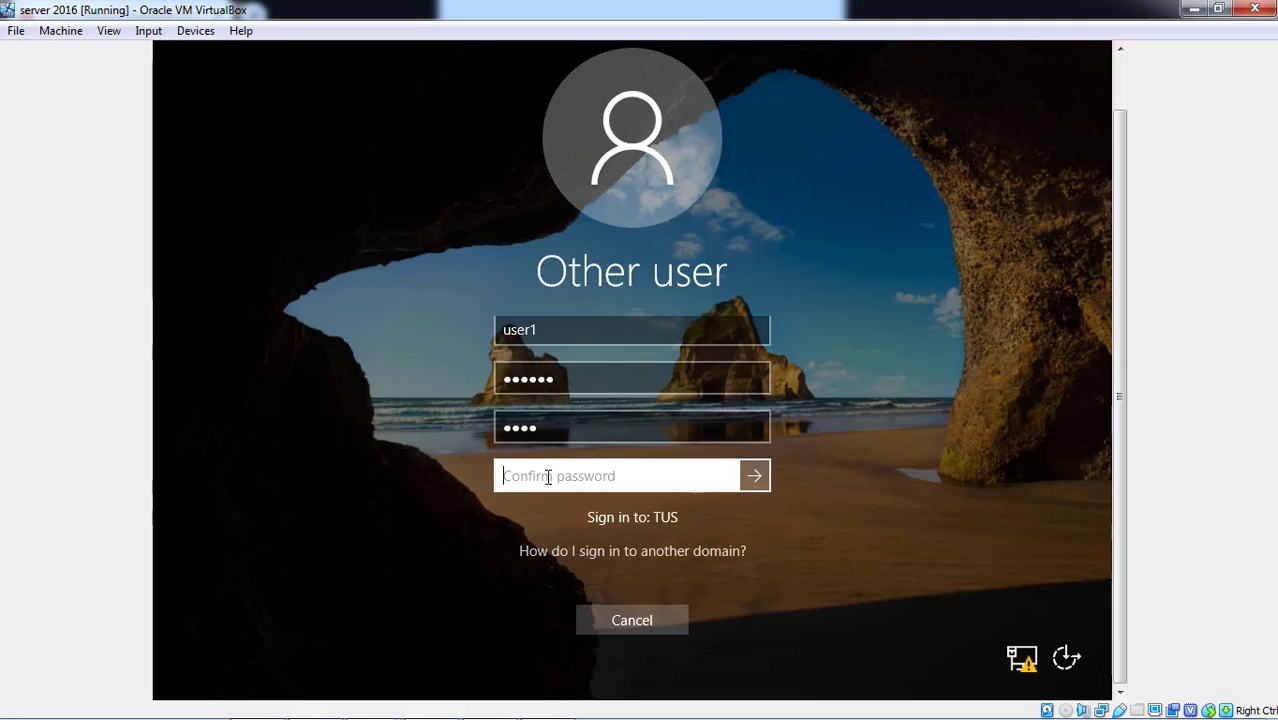
text(1234)
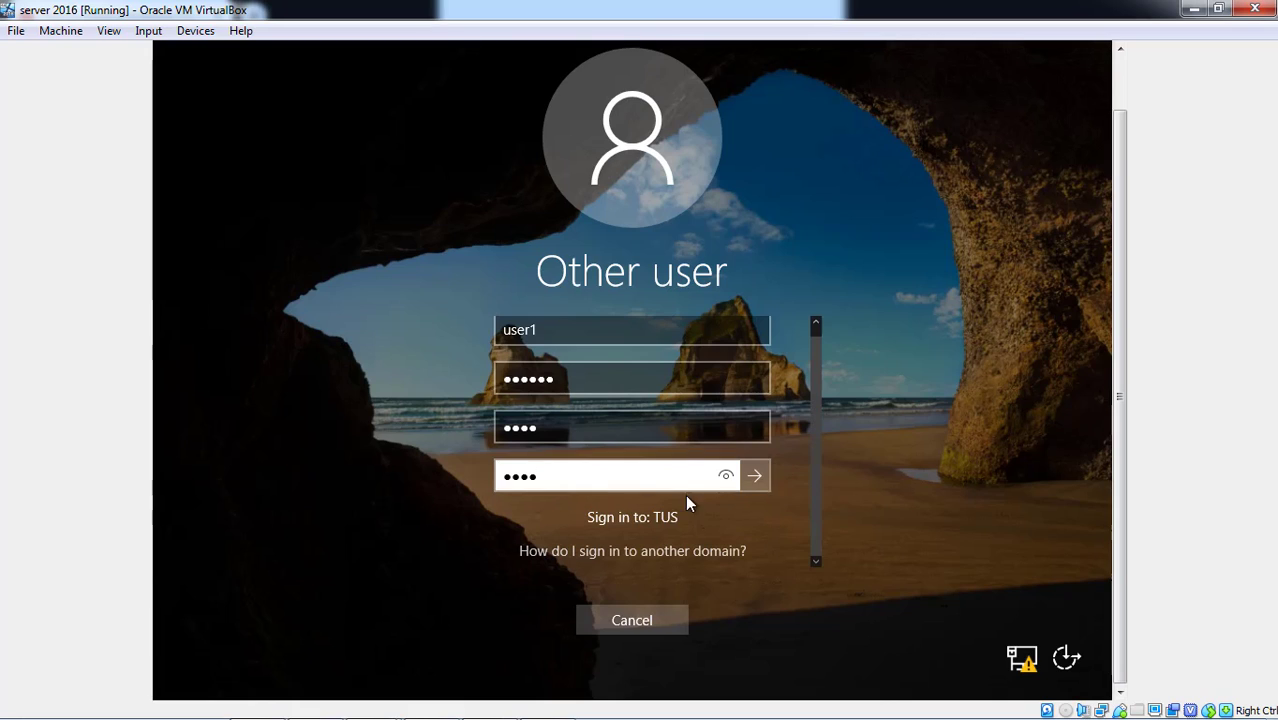
- Submit user1's new password and dismiss the password-changed message
click(749, 483)
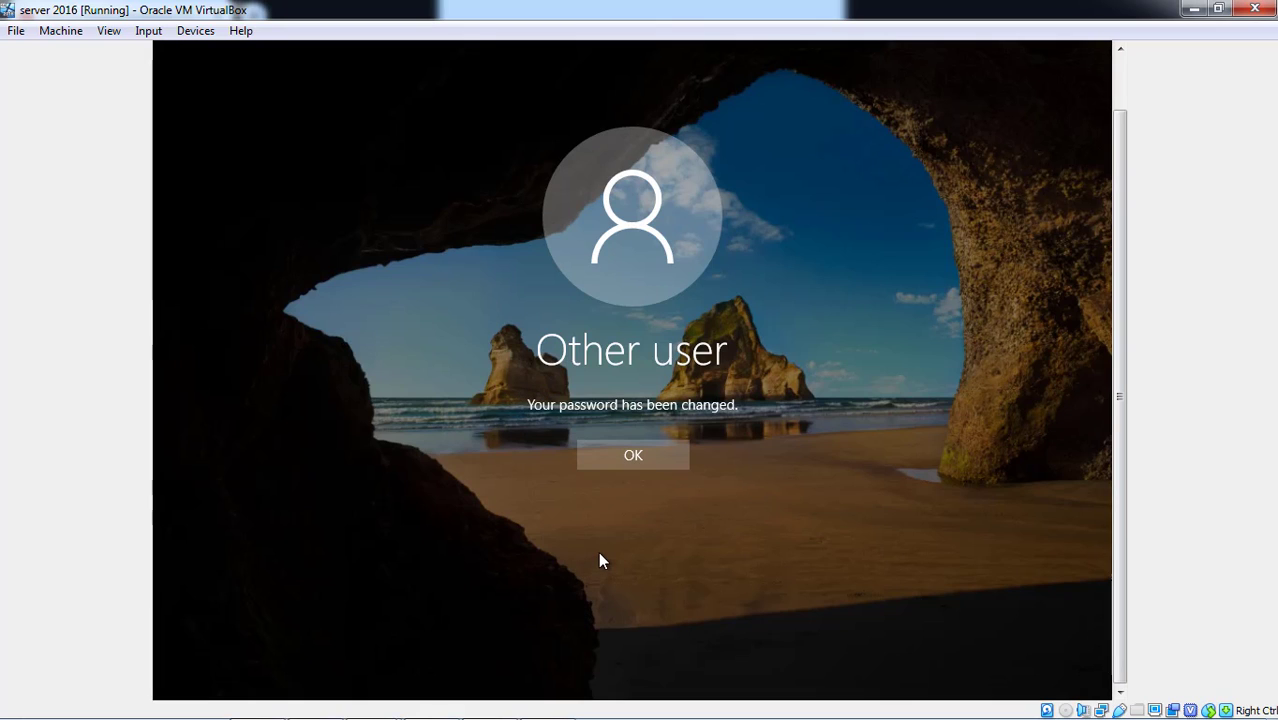
click(661, 453)
- Sign in as user1 with the new password and wait while the profile loads
click(648, 403)
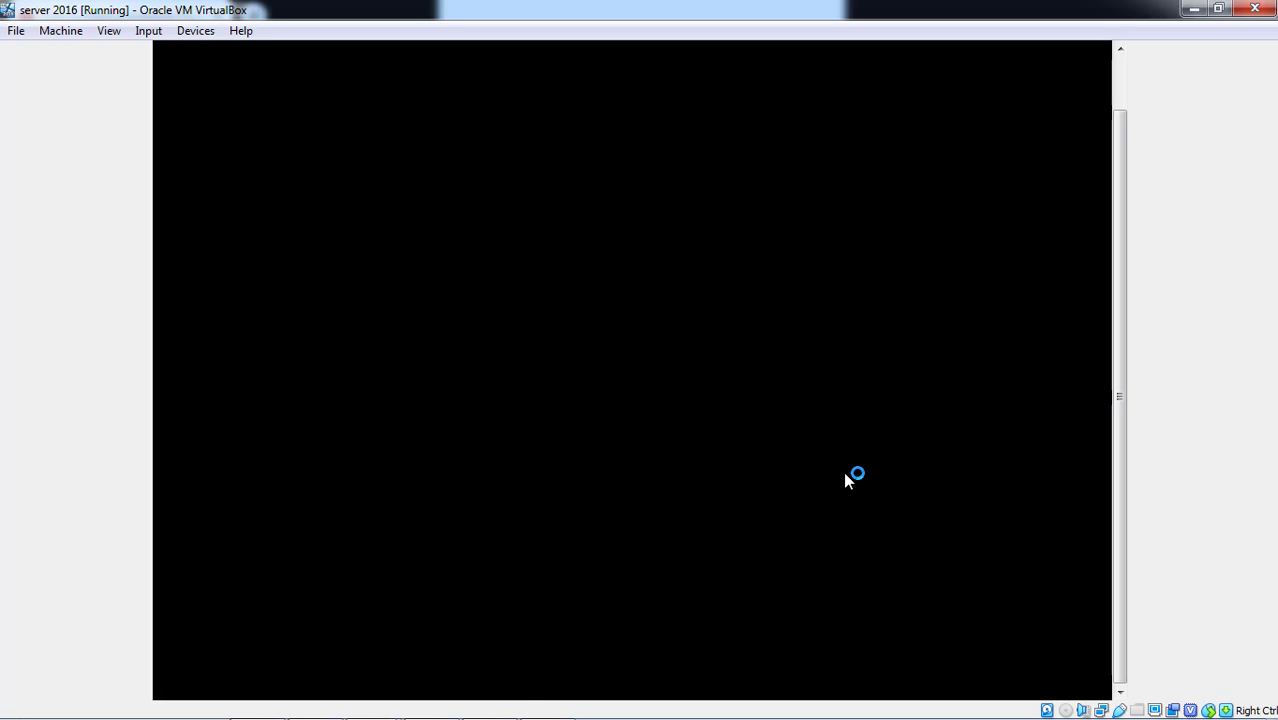
mouse_move(372, 700)
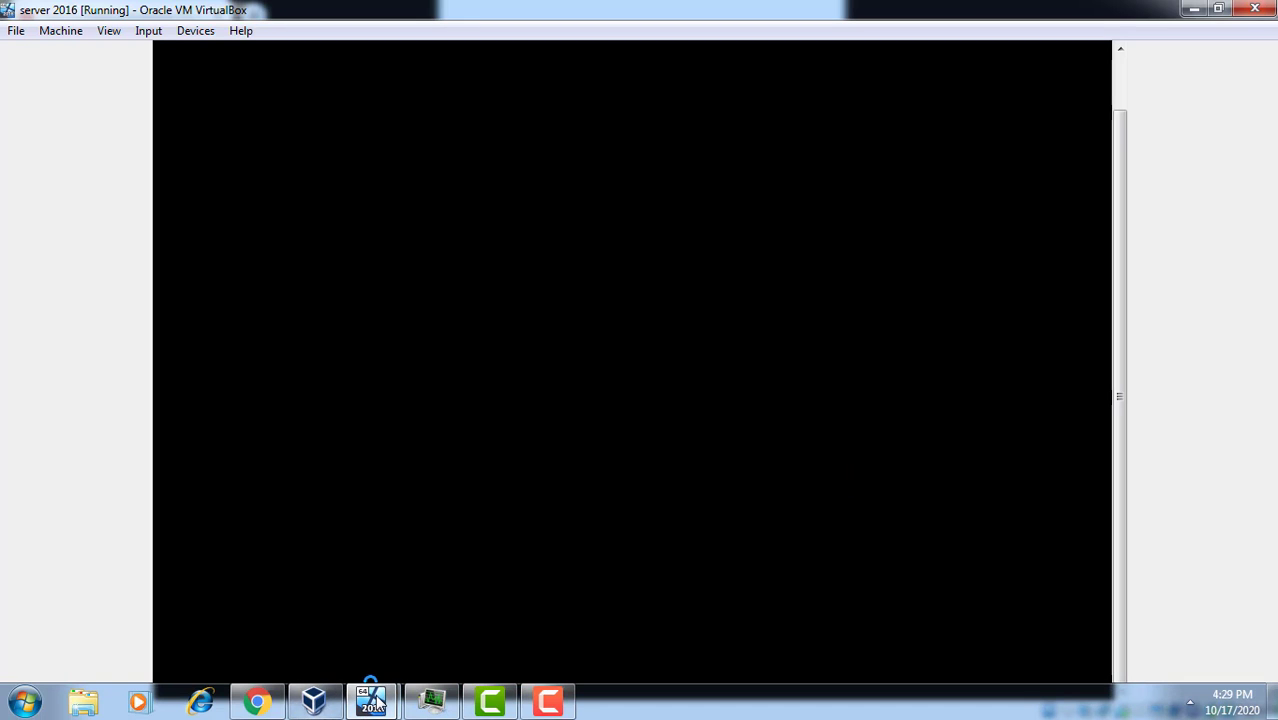
click(504, 689)
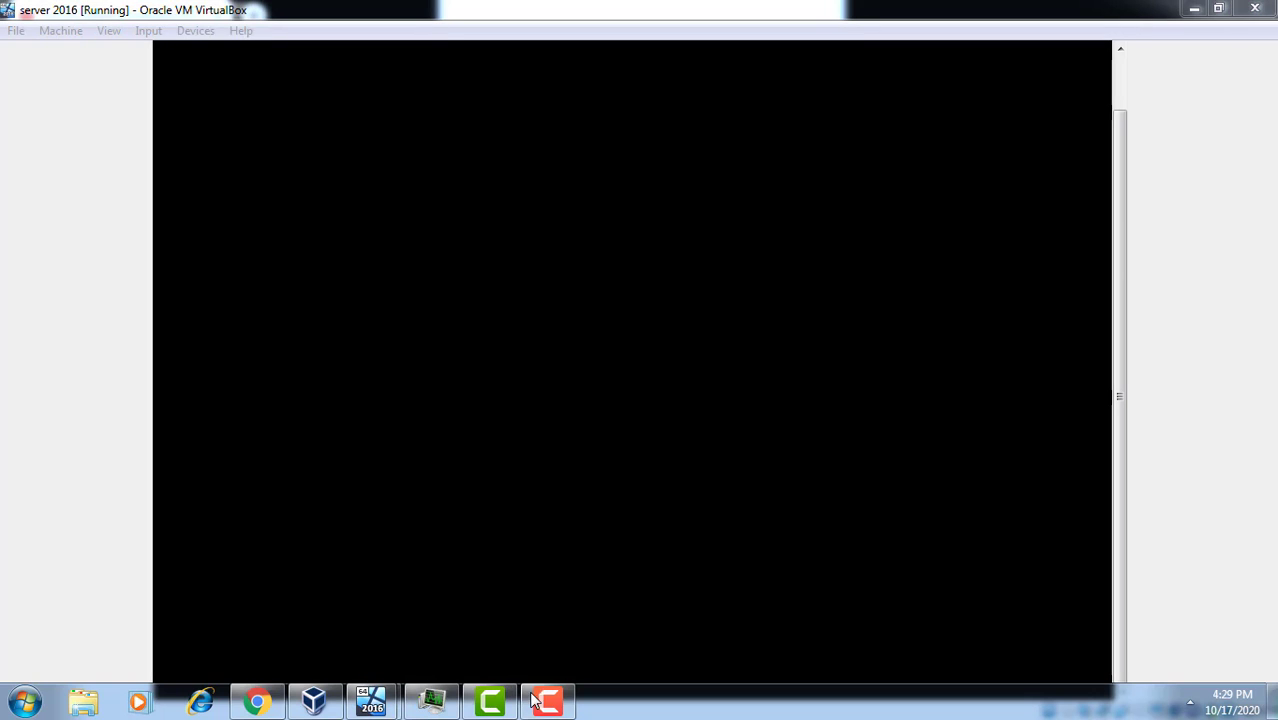
click(546, 700)
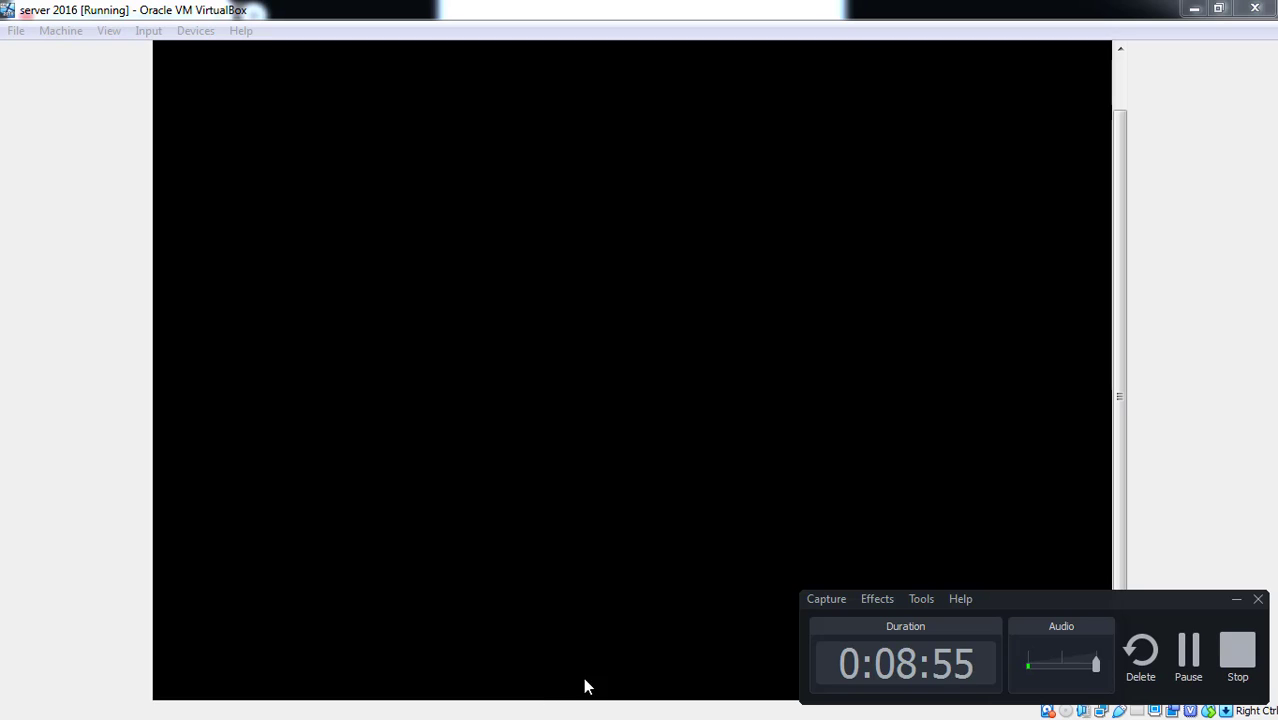
- Open the Start menu on user1's desktop, briefly showing and closing the account options
click(1188, 650)
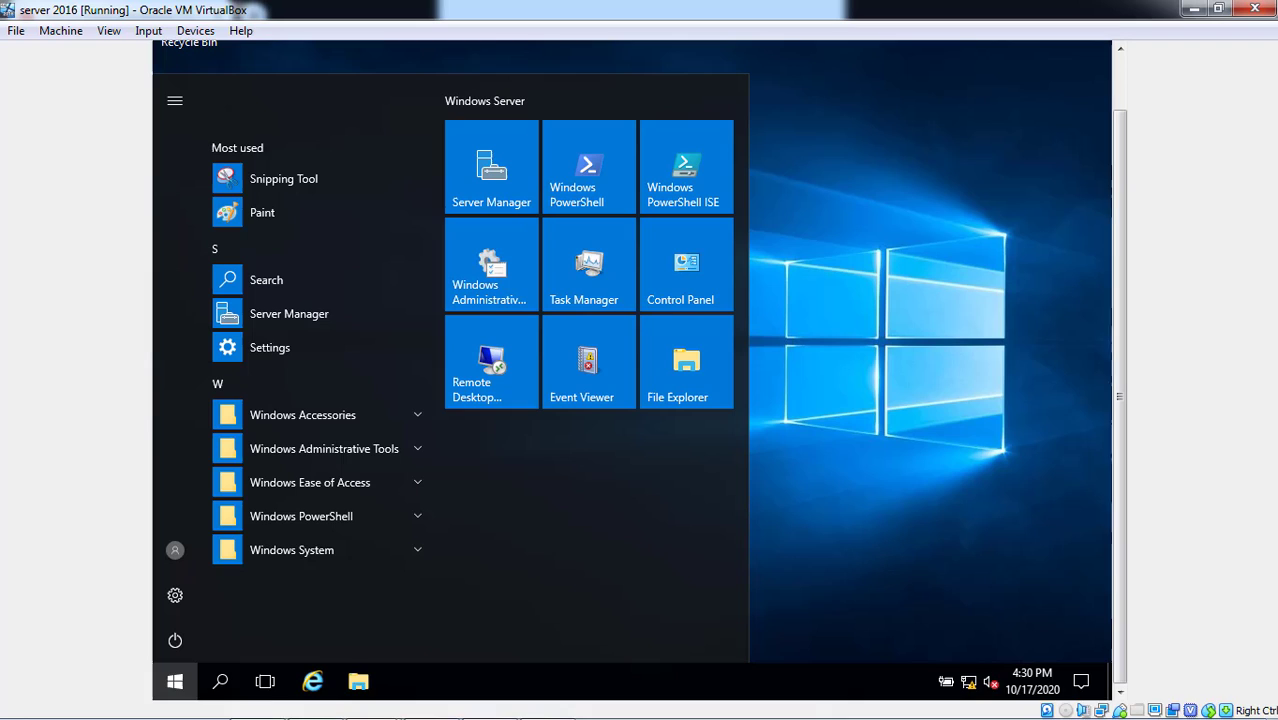
click(558, 698)
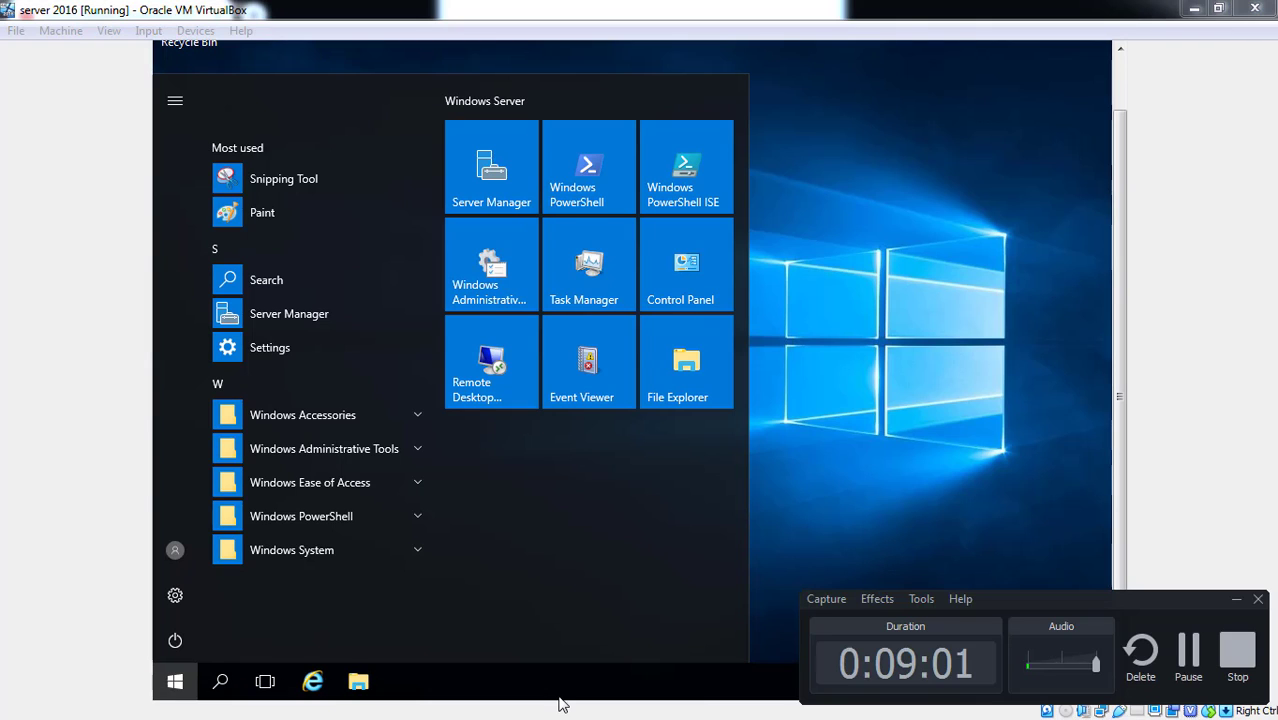
click(1016, 381)
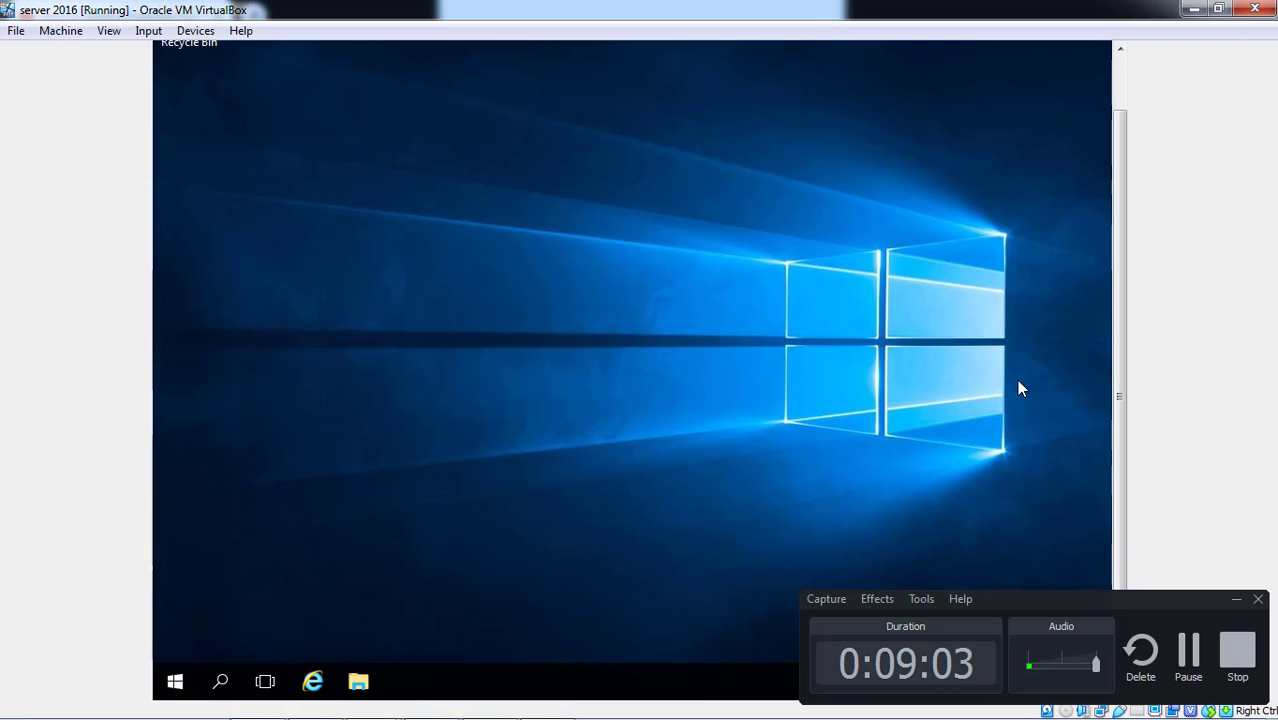
click(176, 684)
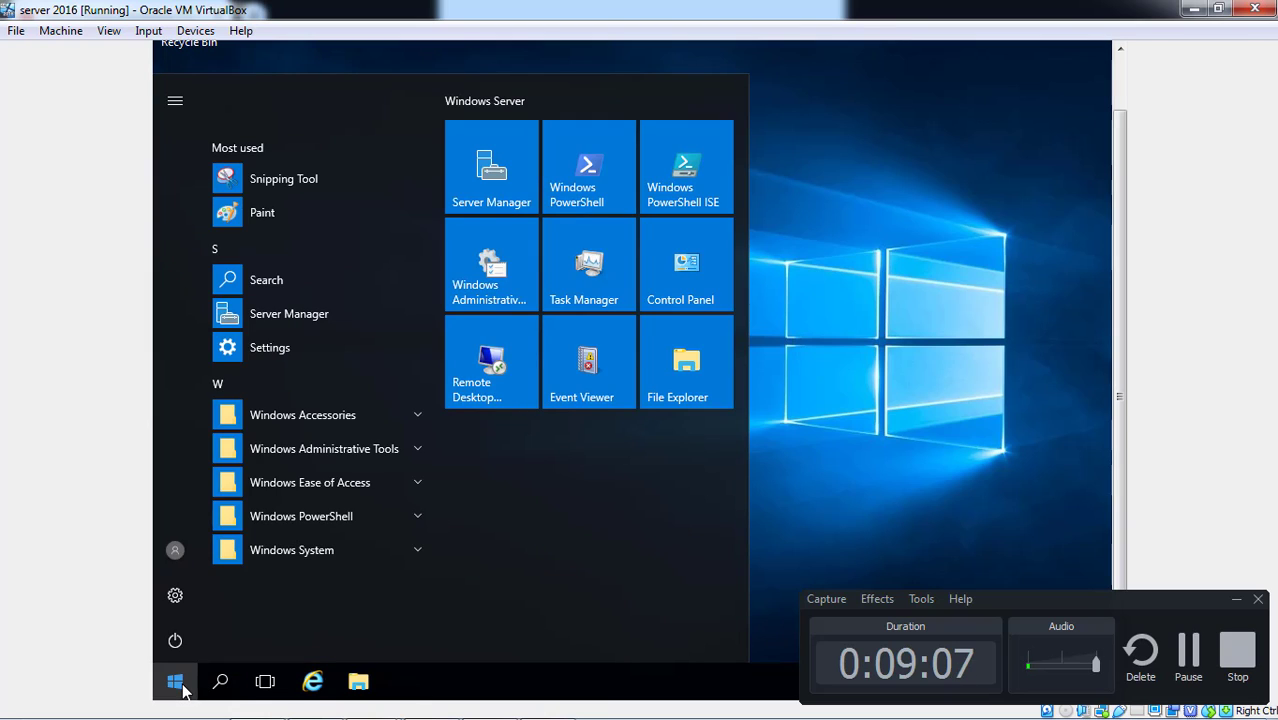
click(1236, 599)
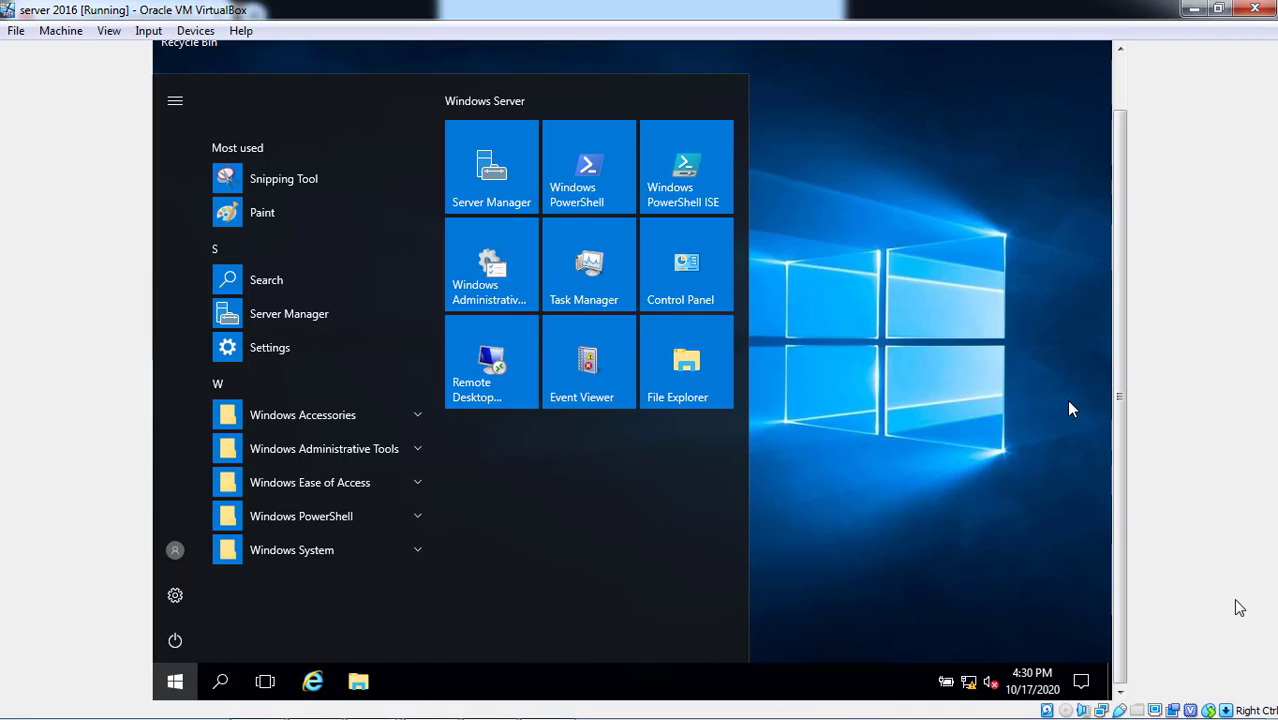
click(174, 556)
click(174, 558)
- Launch Server Manager, supplying user1's credentials at the UAC prompt
click(320, 319)
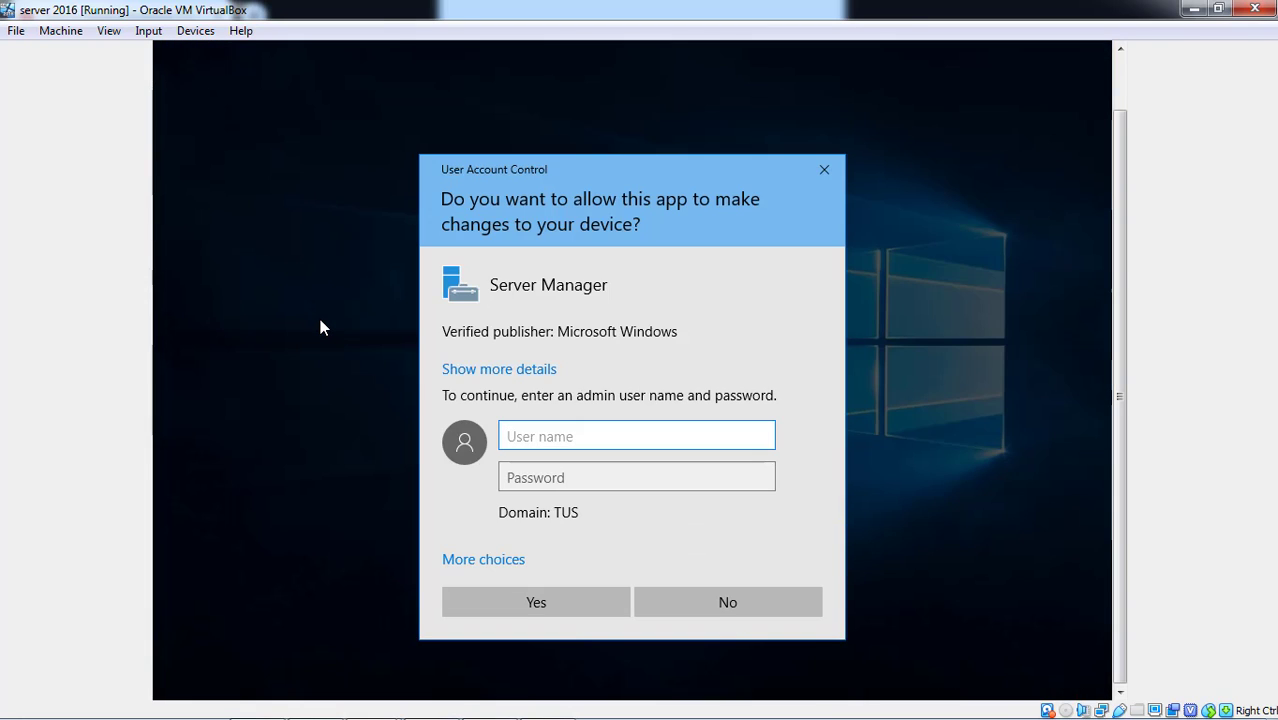
text(use)
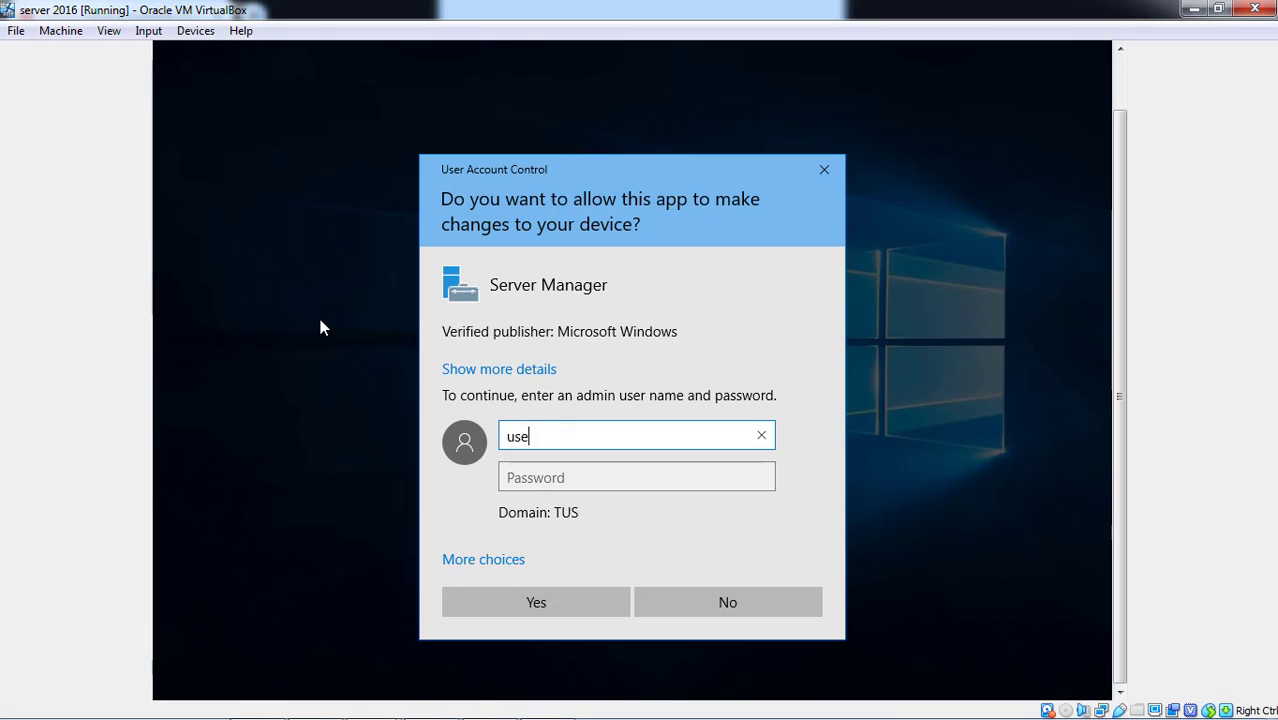
text(r1)
key(Tab)
text(Pa)
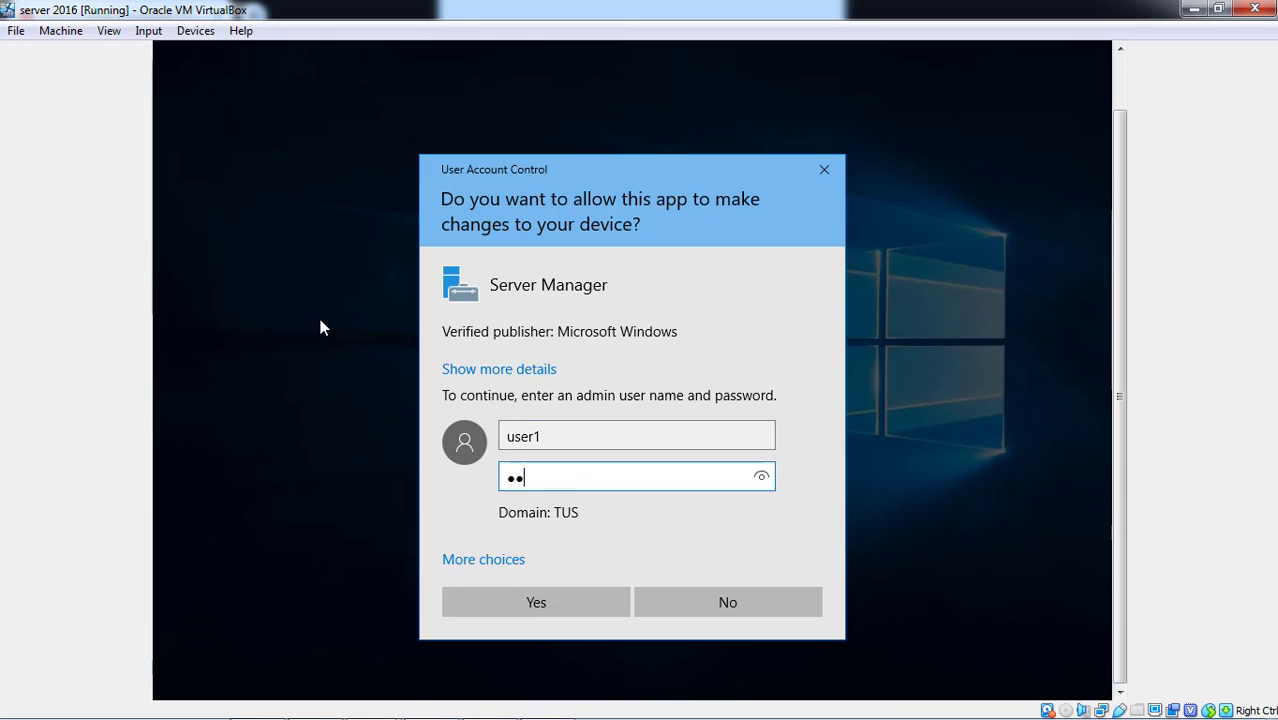
text($$w0rd)
key(Return)
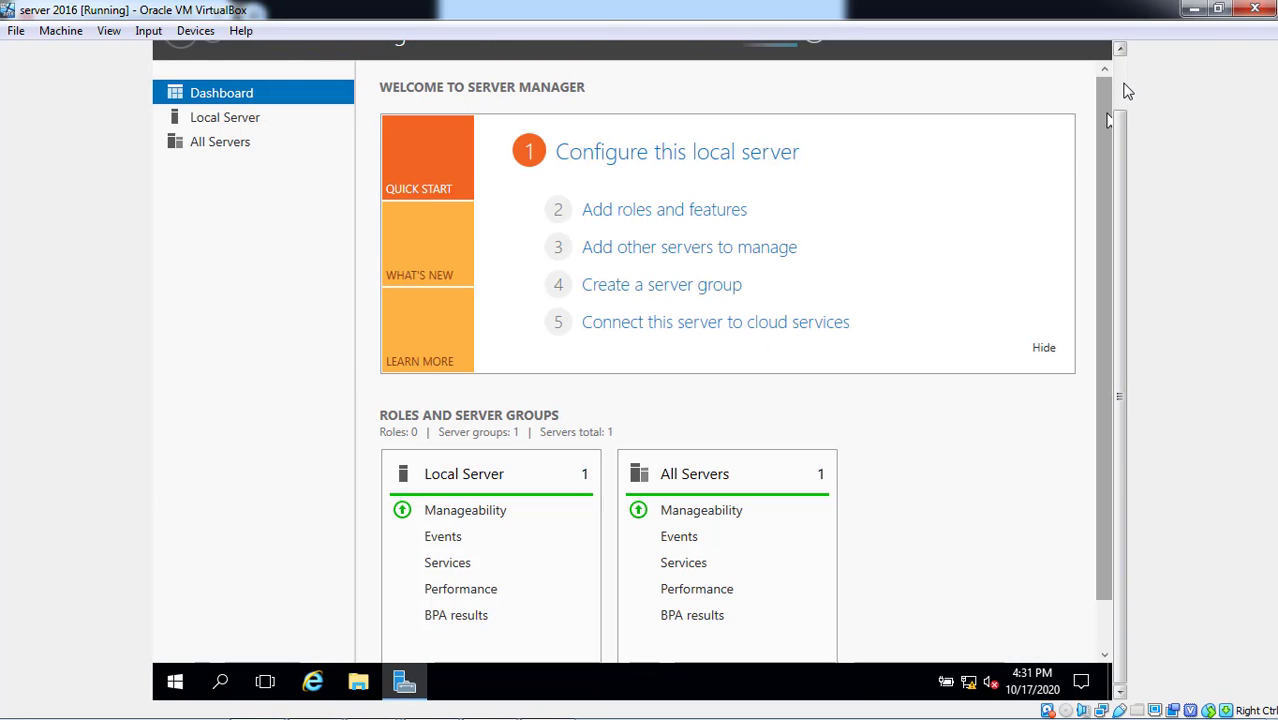
- Open Active Directory Users and Computers from Server Manager's Tools menu
scroll(1128, 91, up, 2)
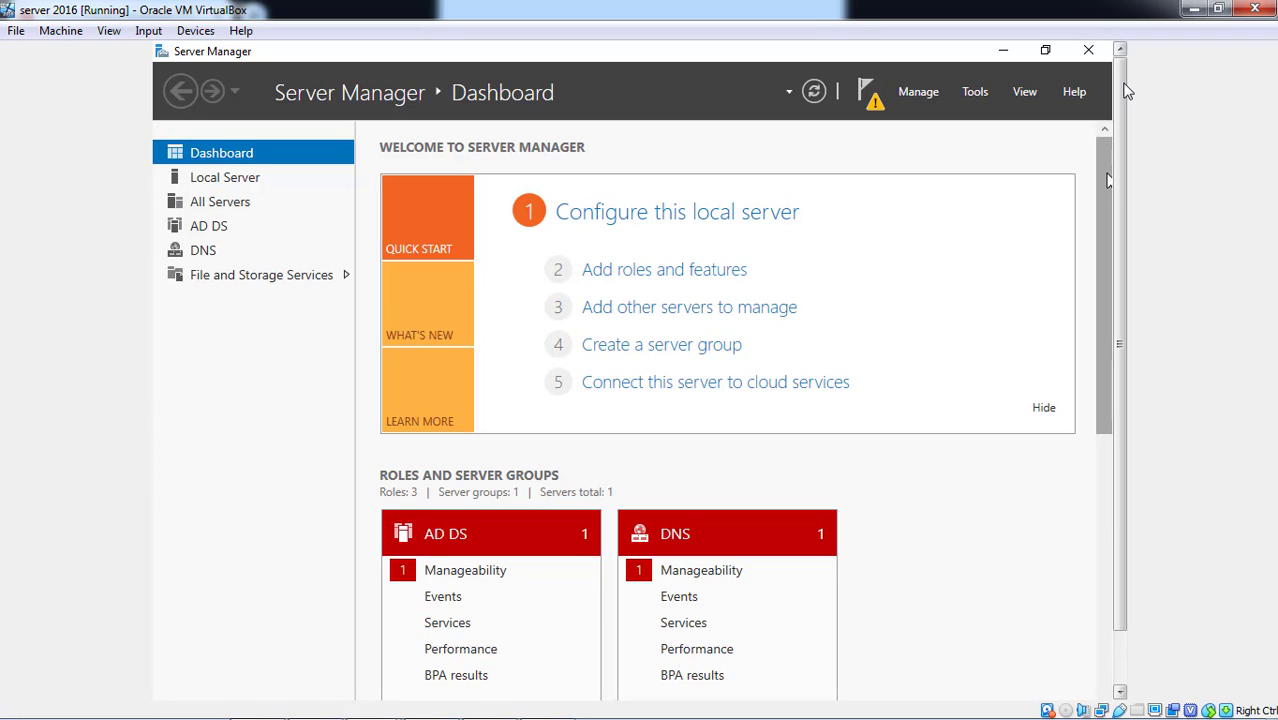
click(978, 94)
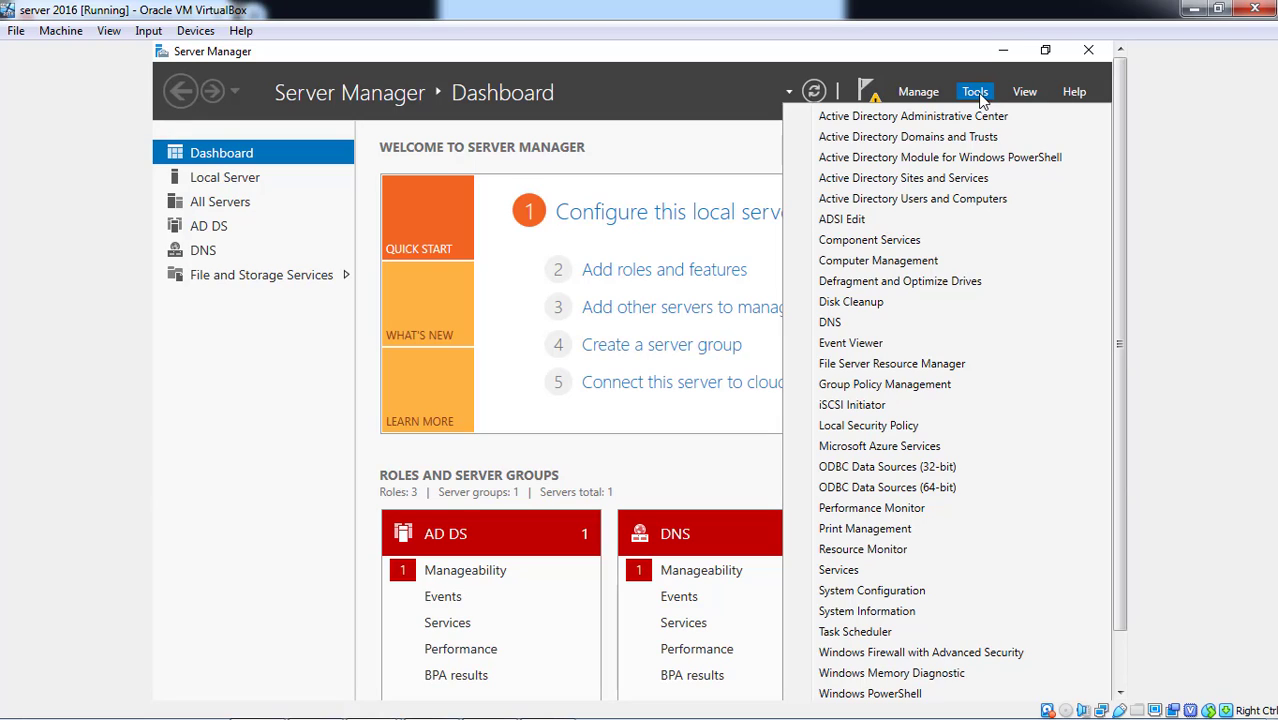
click(958, 199)
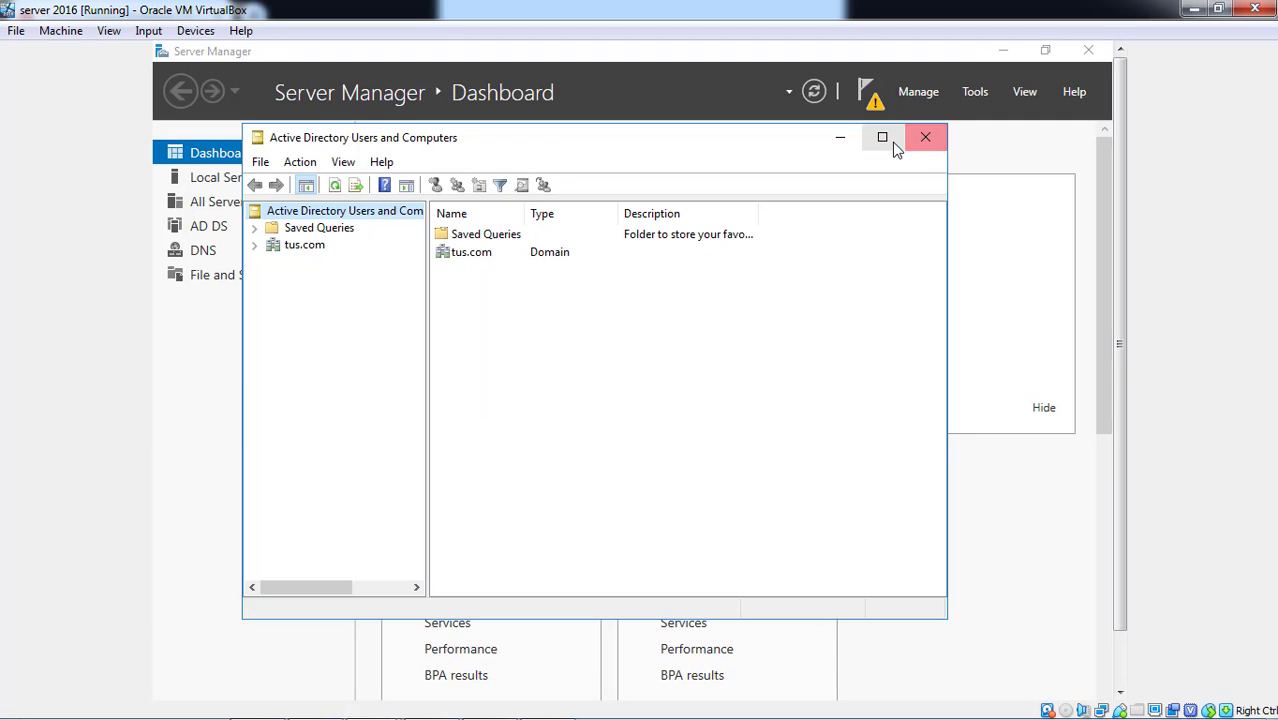
- Maximize the console, select the IT OU under tus.com and start a New User
click(882, 140)
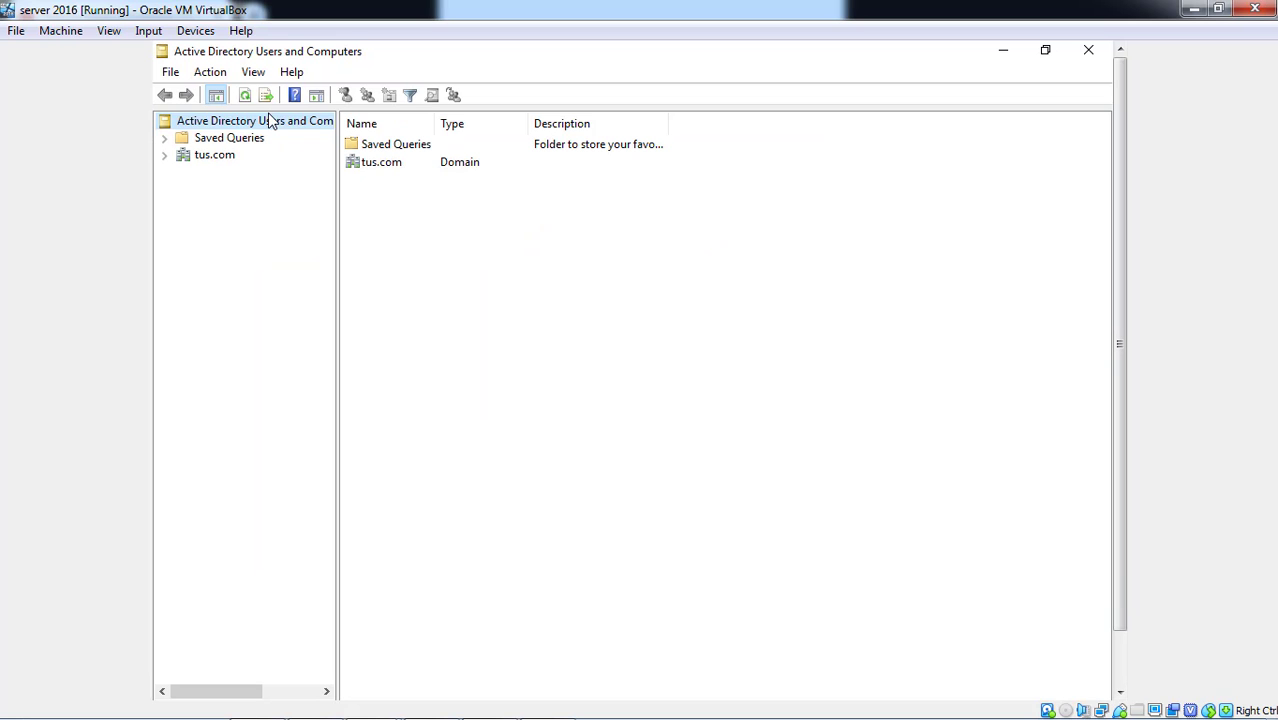
click(165, 157)
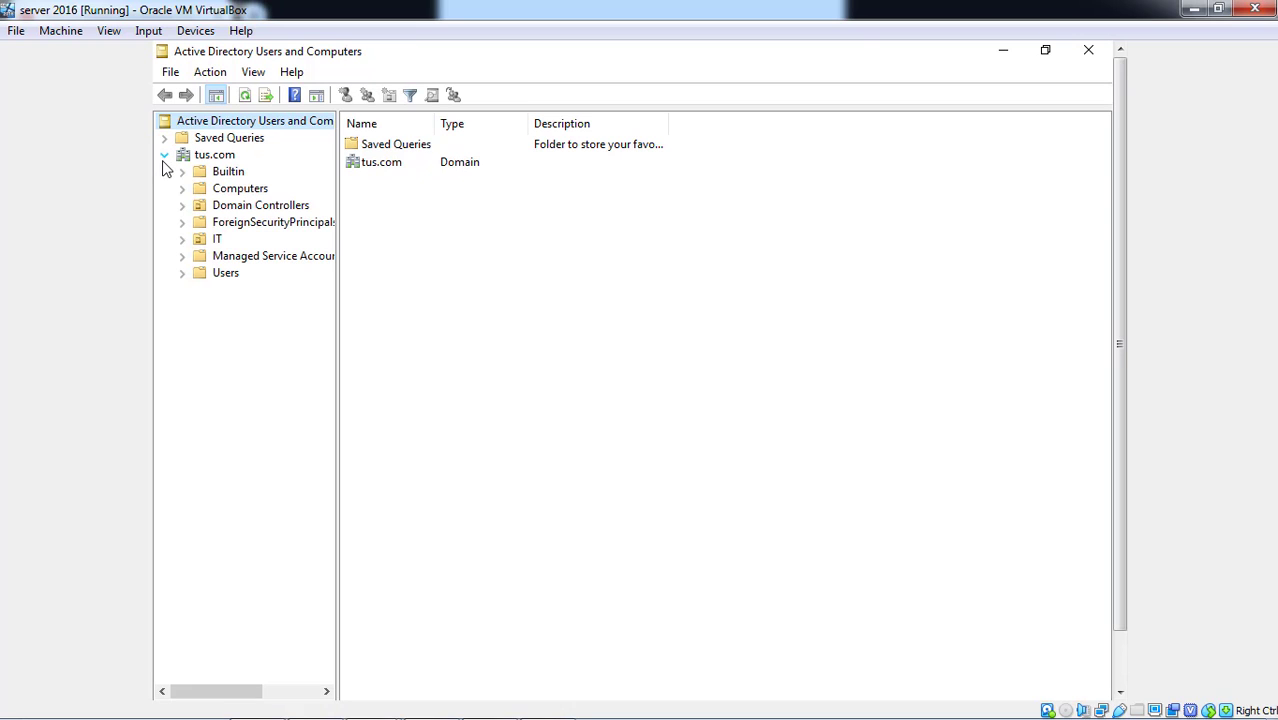
click(218, 240)
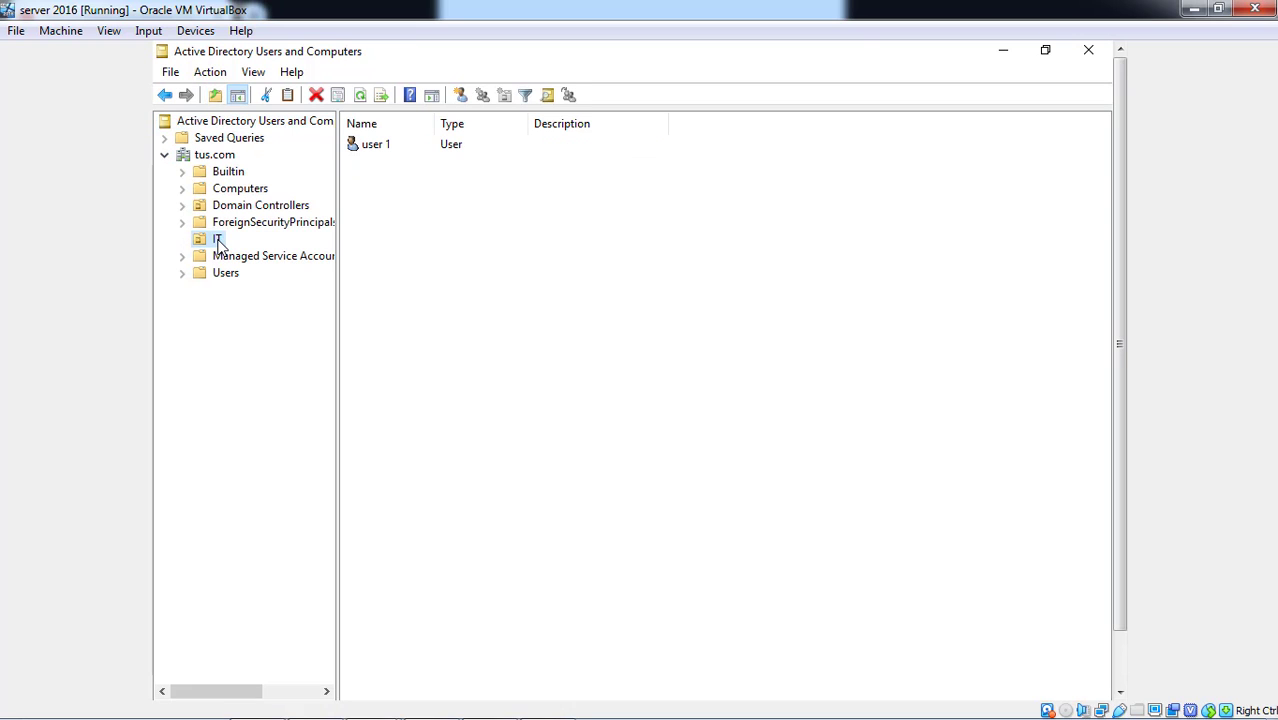
click(438, 237)
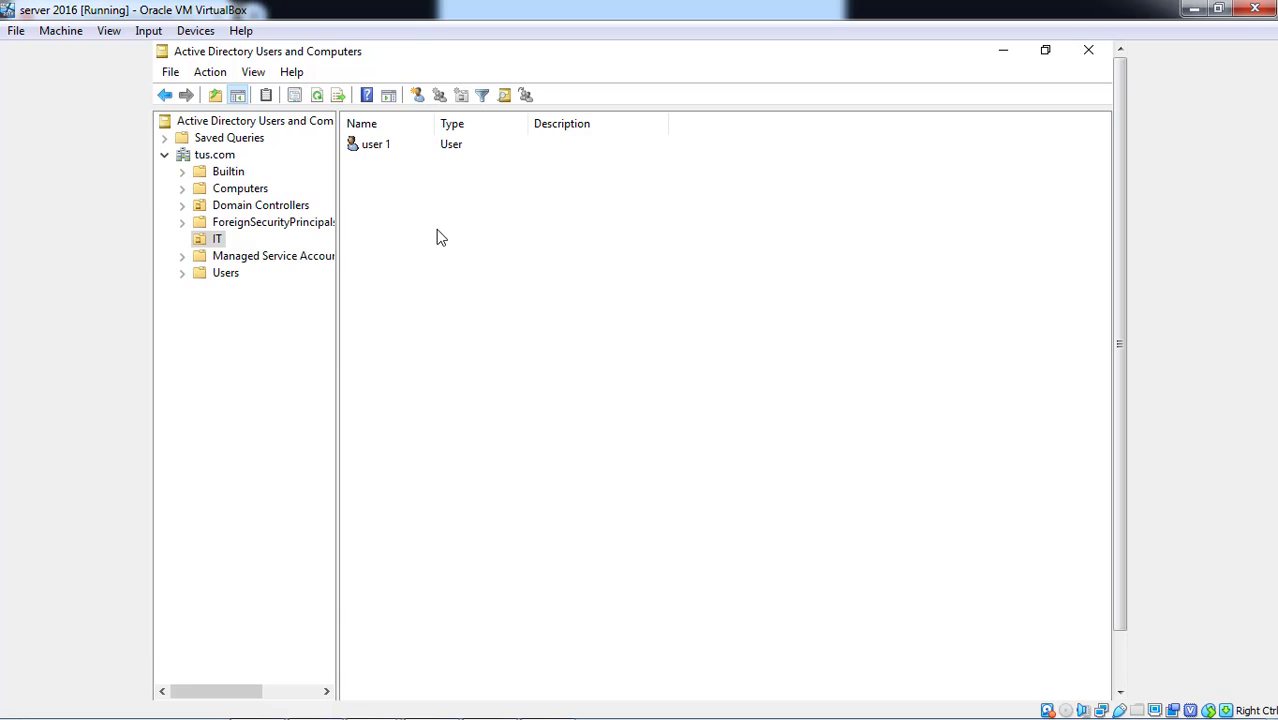
right_click(436, 244)
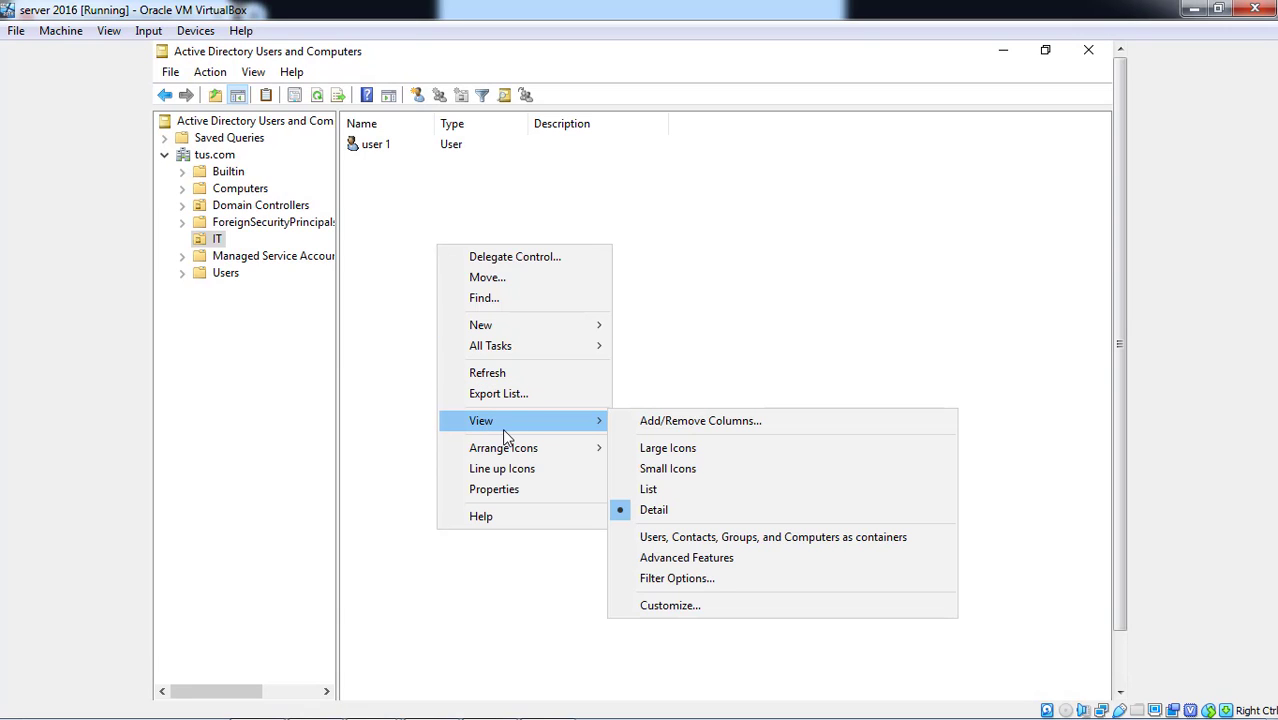
mouse_move(550, 334)
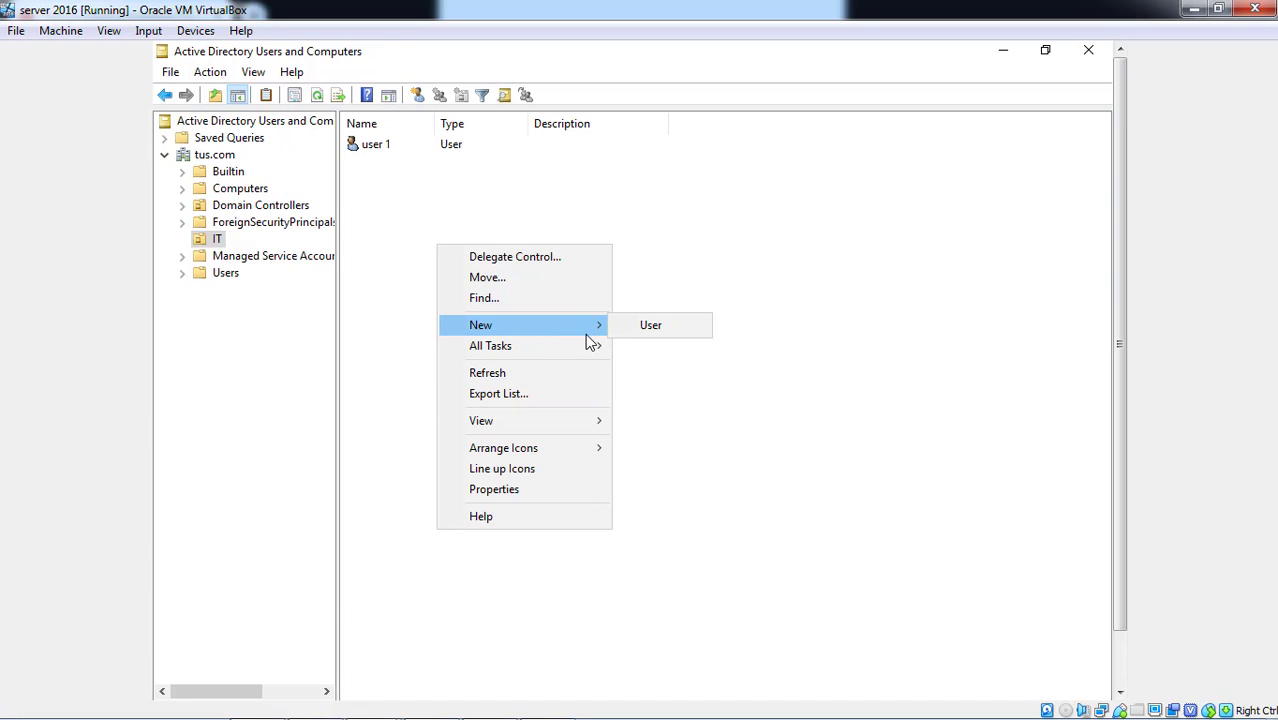
click(619, 333)
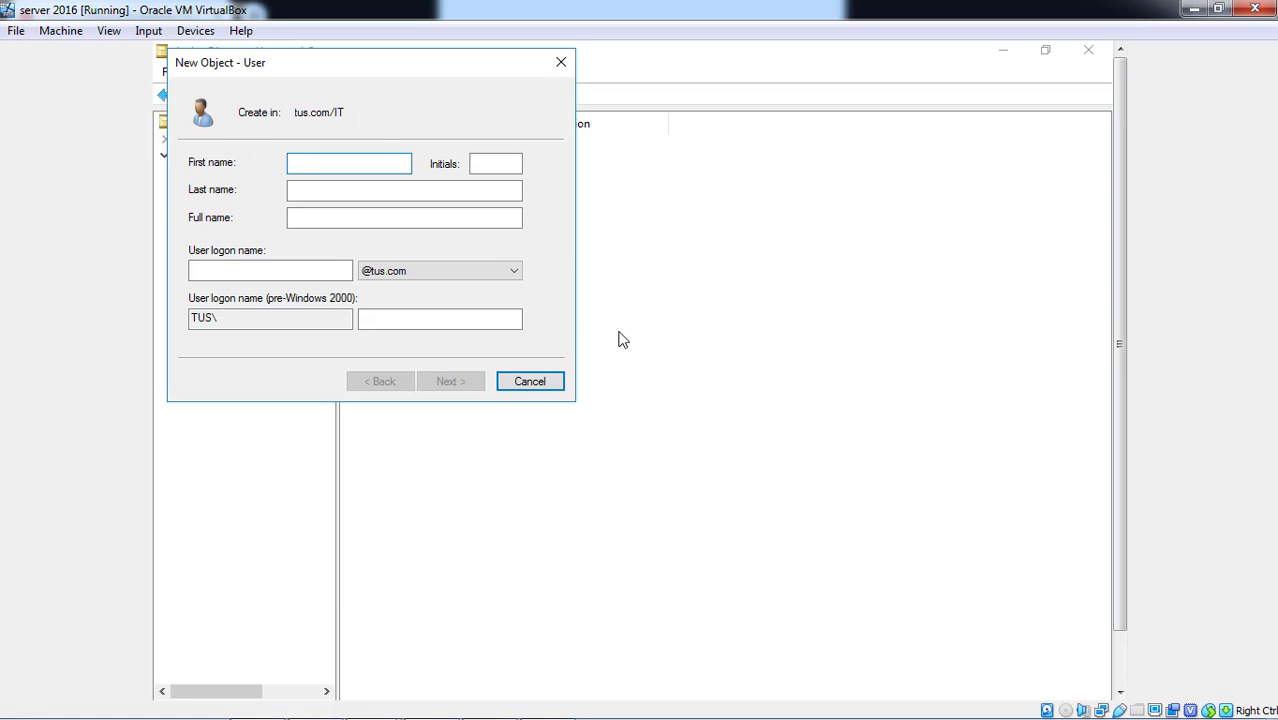
- Name the new account 'user 2' with logon name user2
text(user)
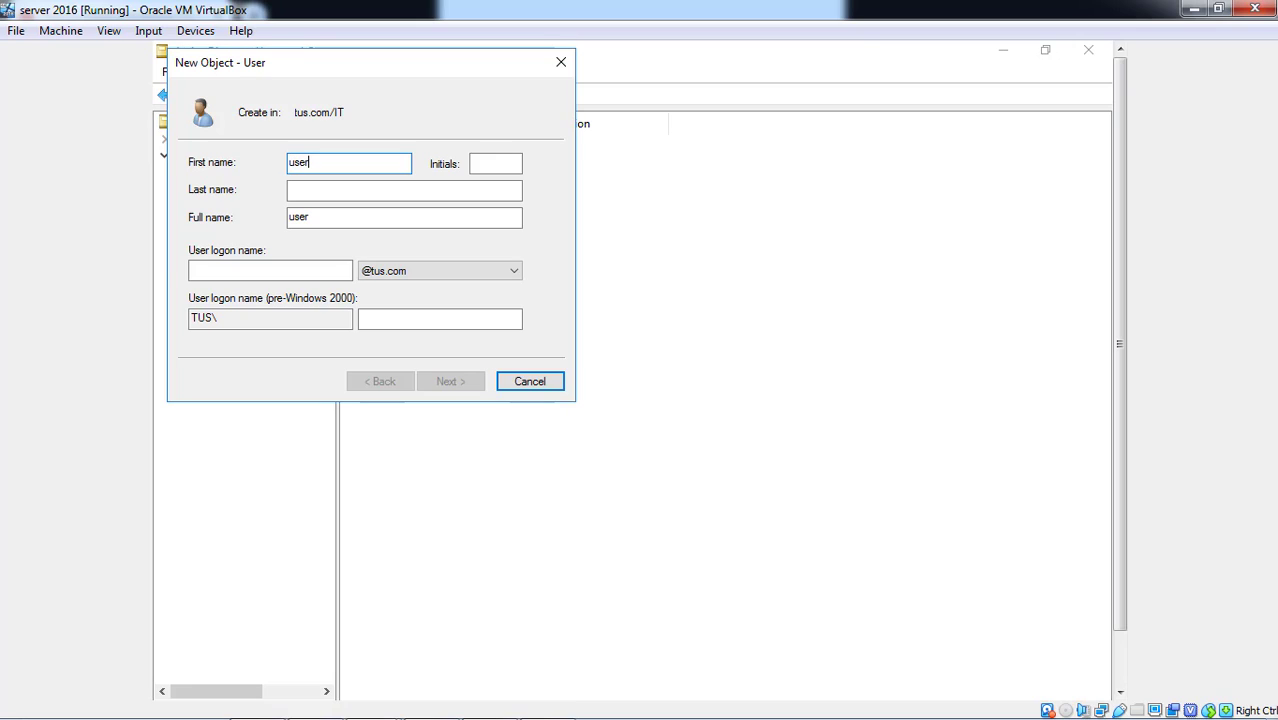
key(Tab)
key(Tab)
text(2)
key(Tab)
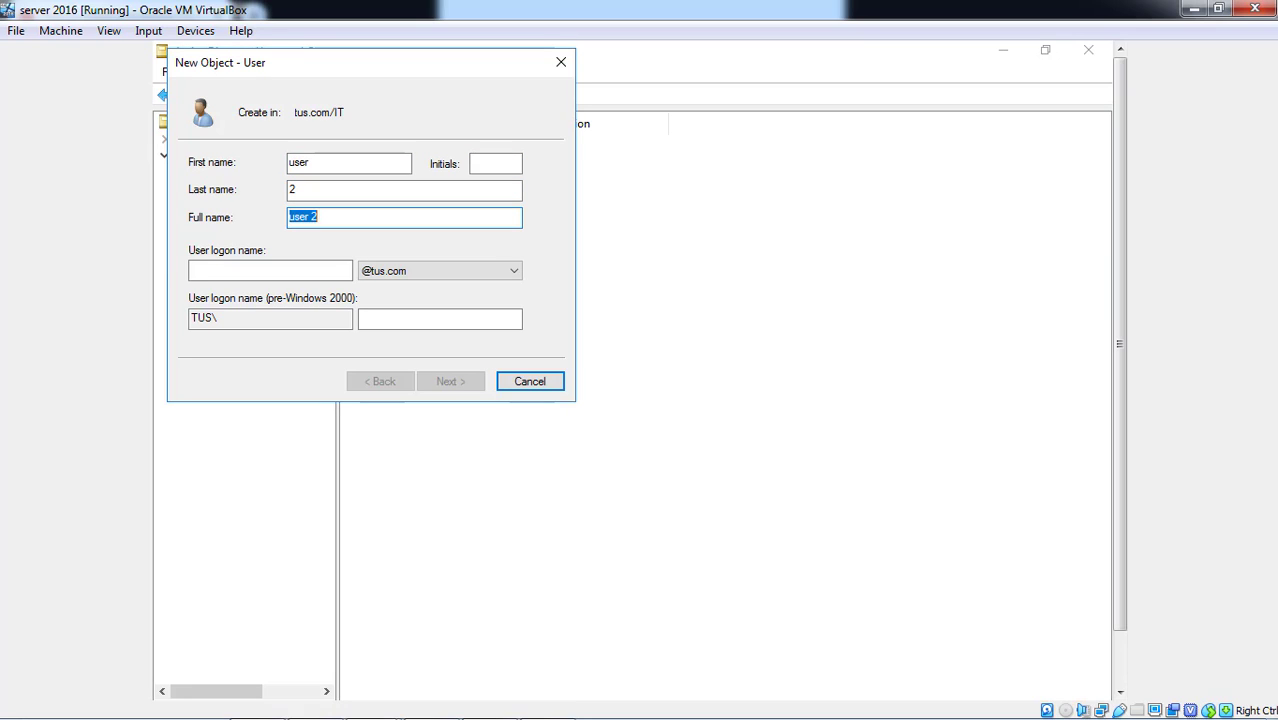
key(Tab)
text(user2)
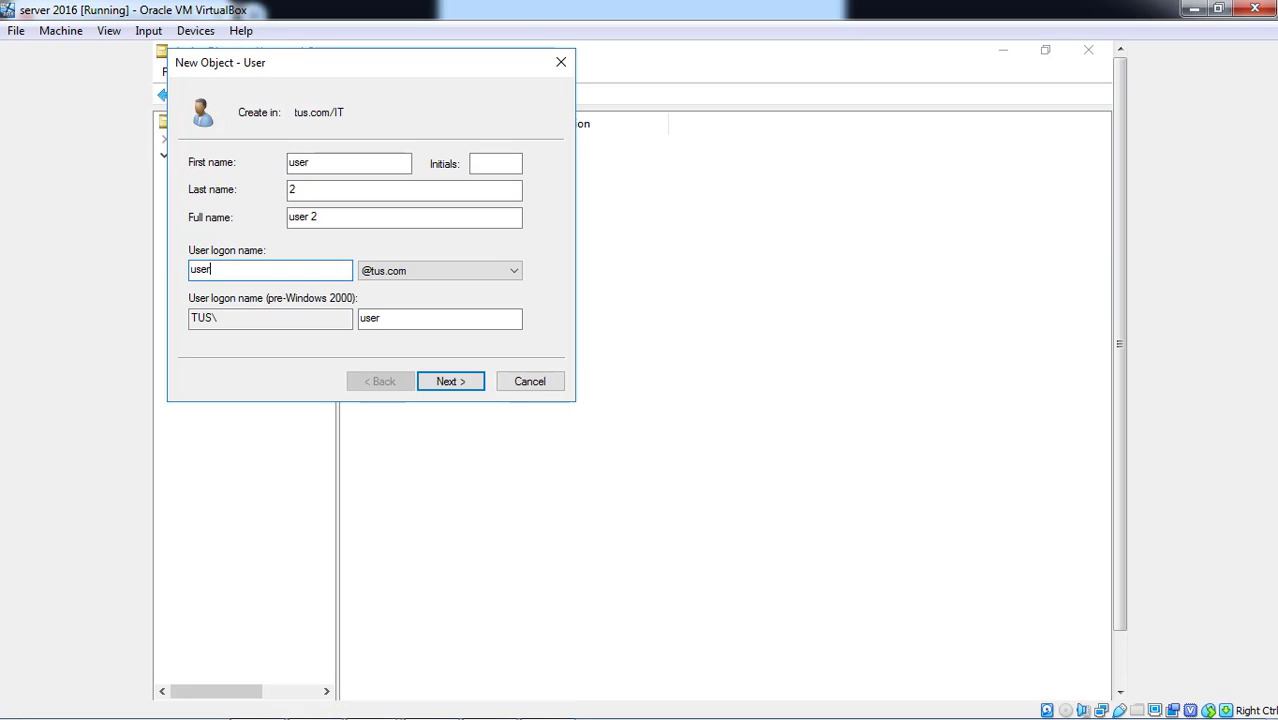
key(Tab)
key(Tab)
key(Tab)
key(Tab)
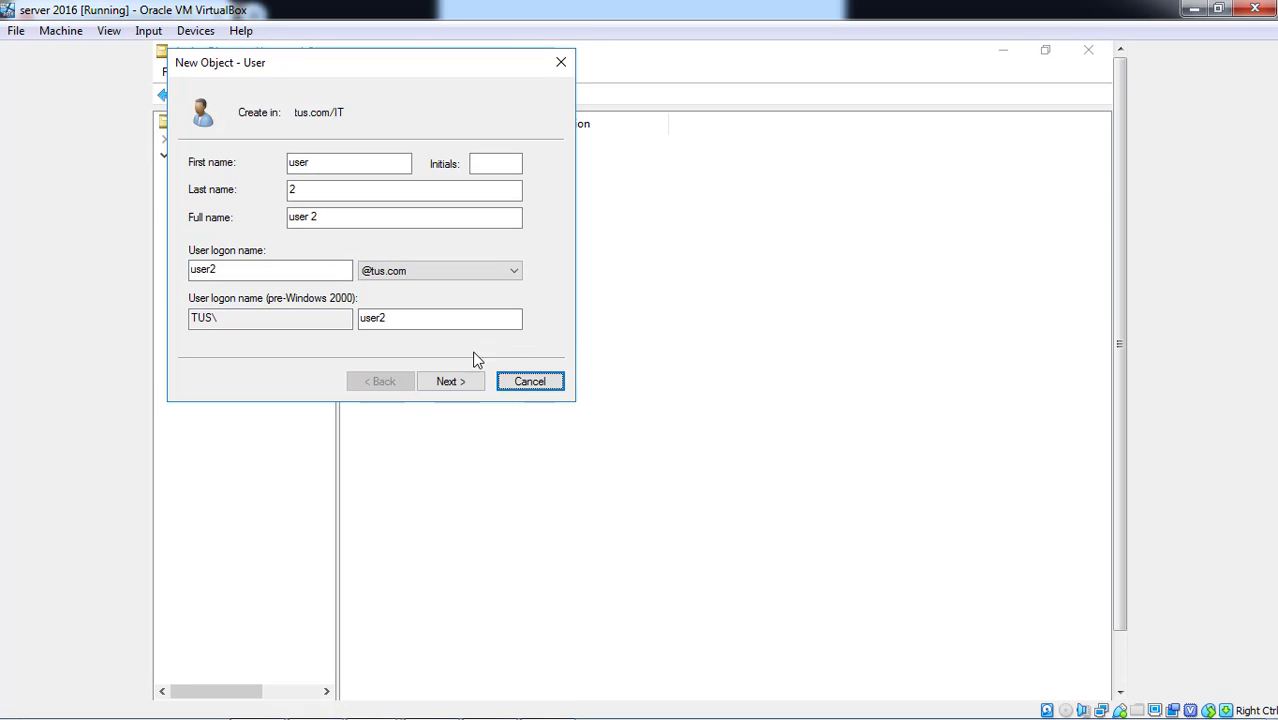
click(455, 382)
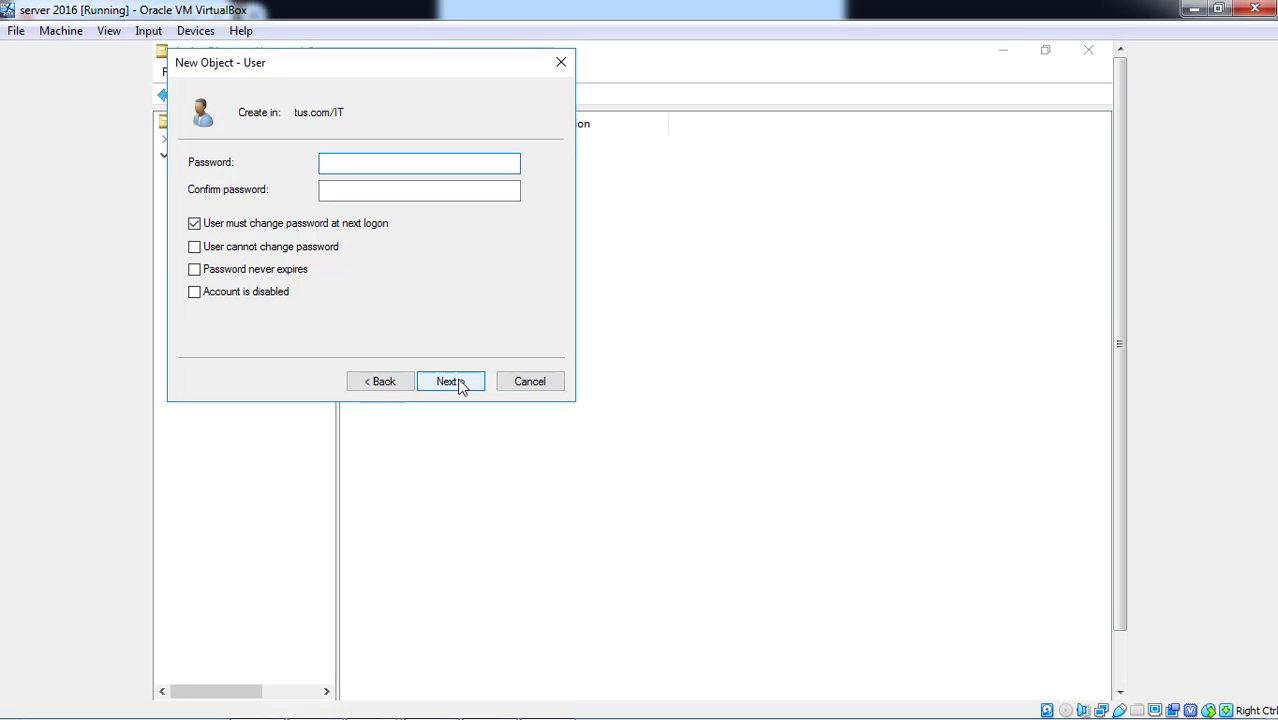
- Set the account's password and confirm it, then finish creating user 2
key(Tab)
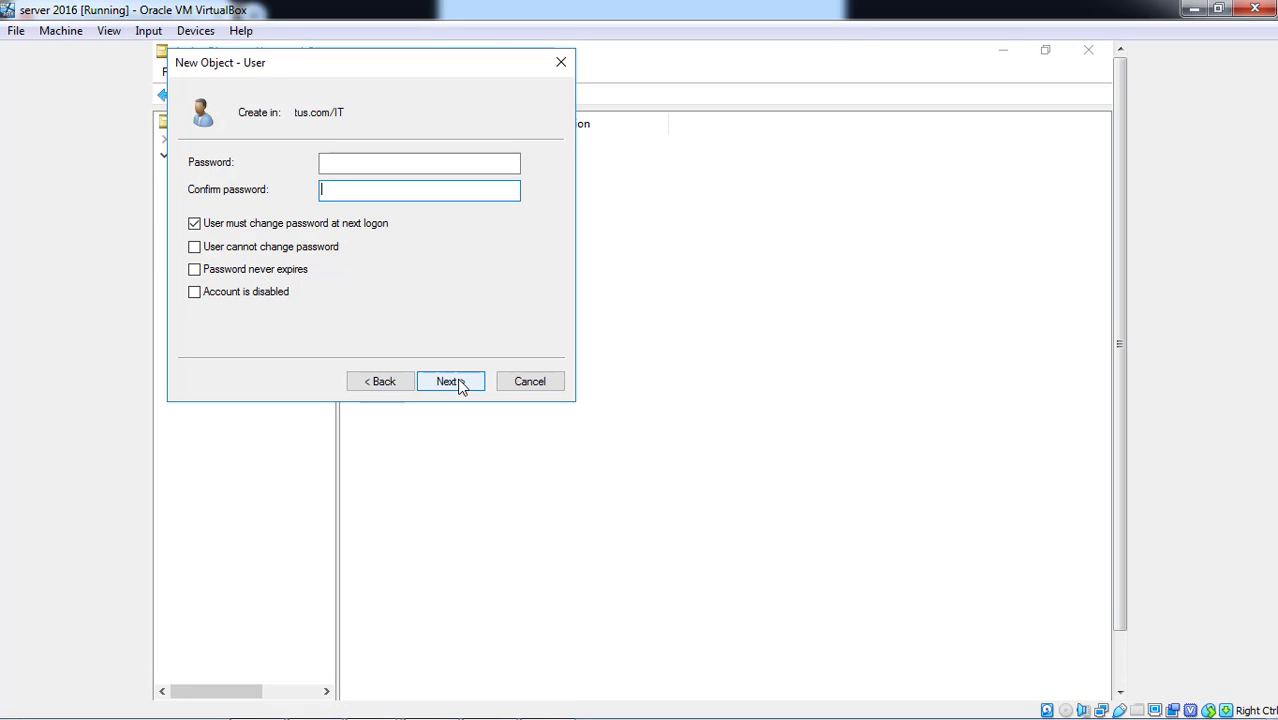
click(410, 166)
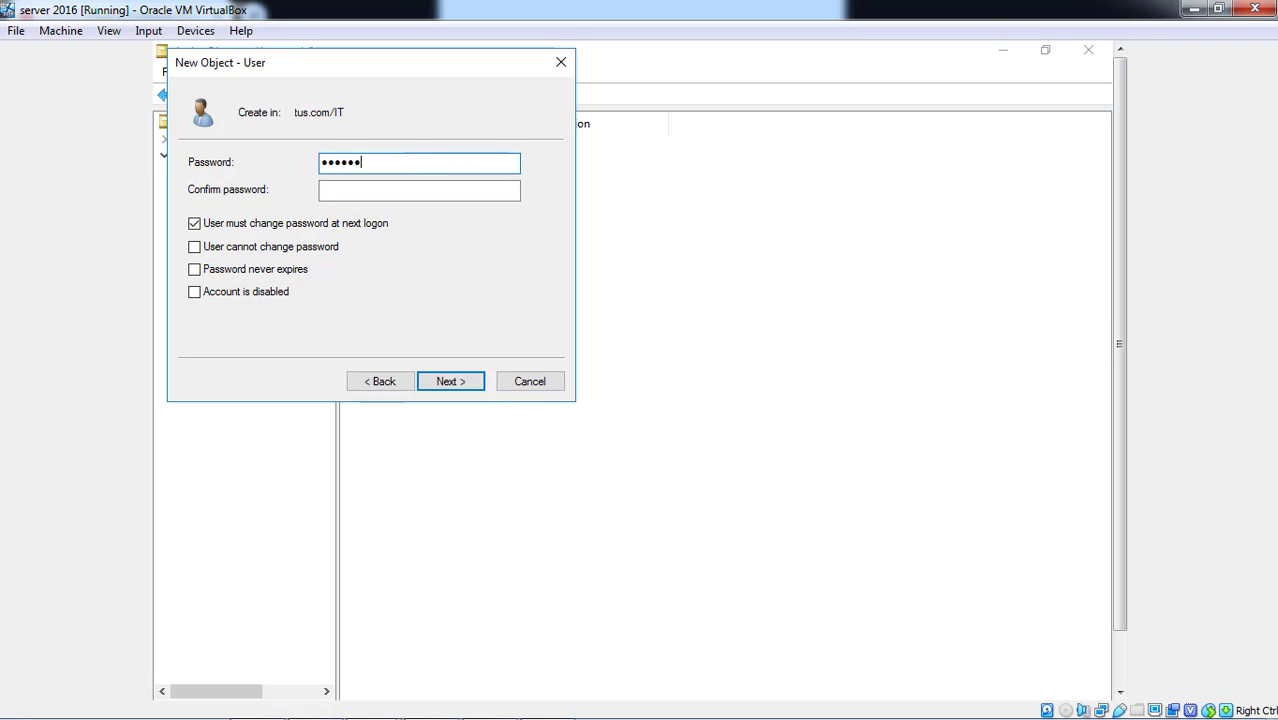
key(Tab)
text(***)
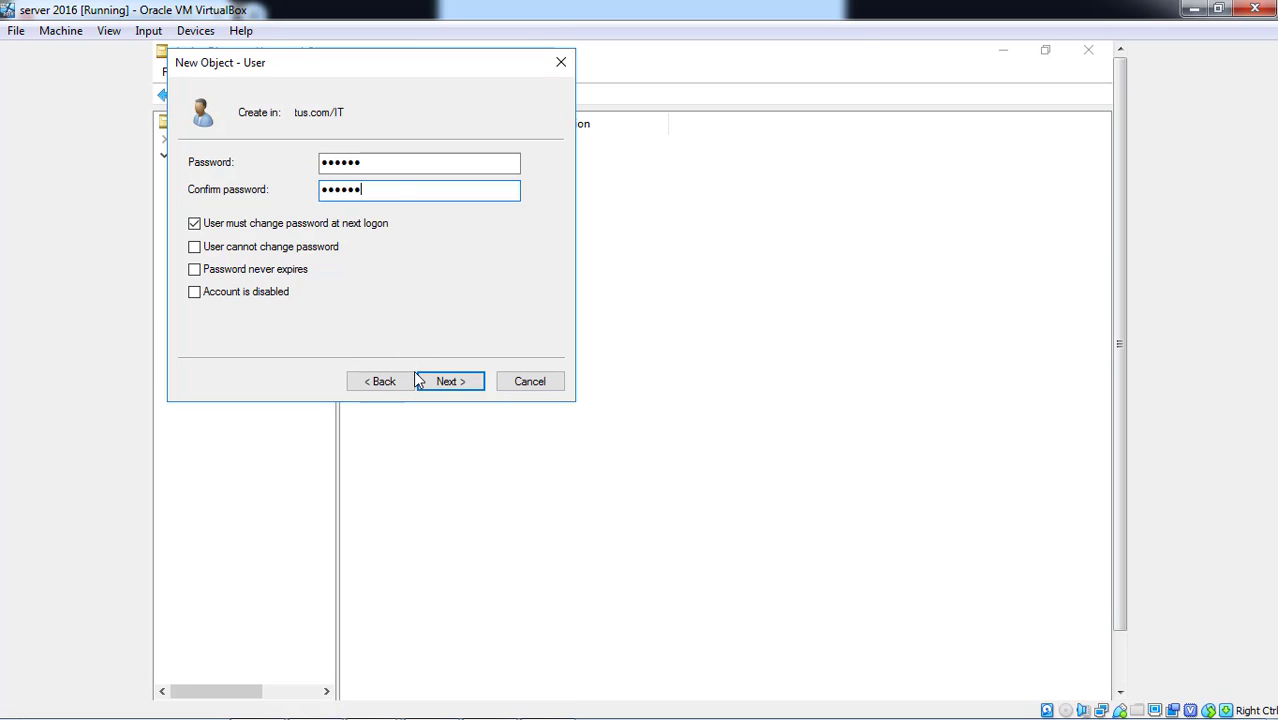
click(450, 381)
click(450, 382)
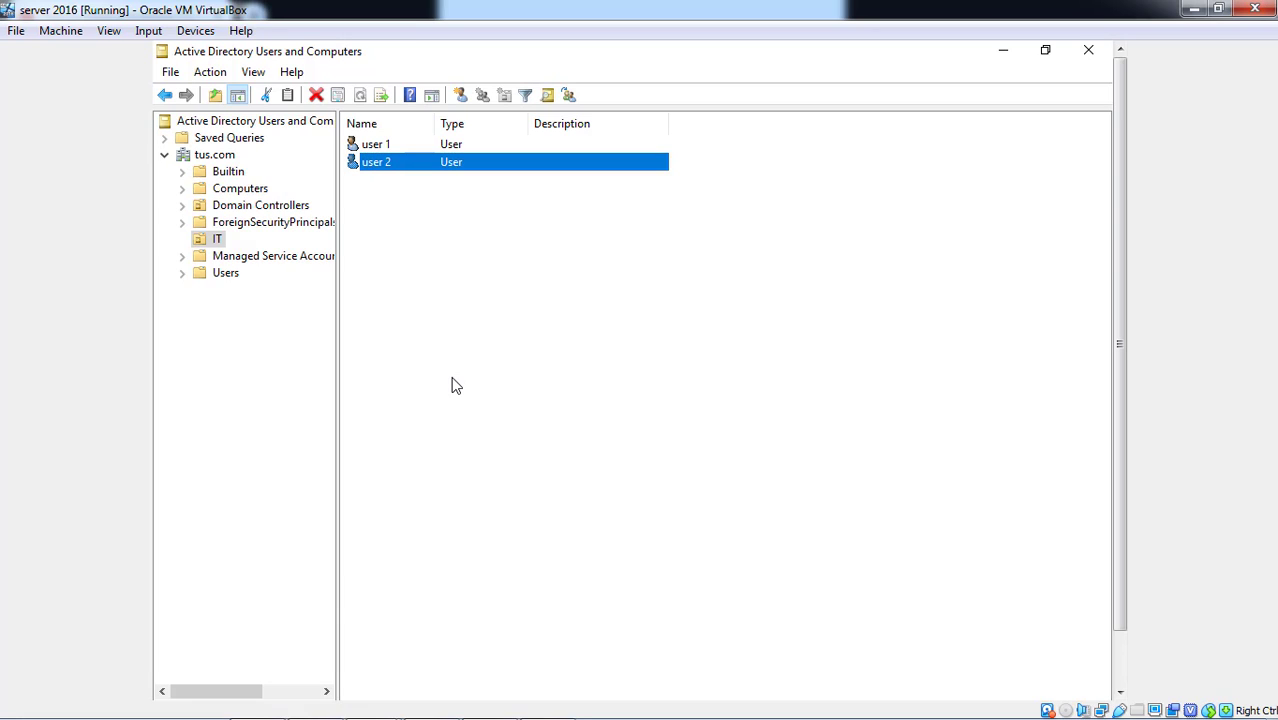
- Reset user 2's password and dismiss the password-changed message
right_click(382, 166)
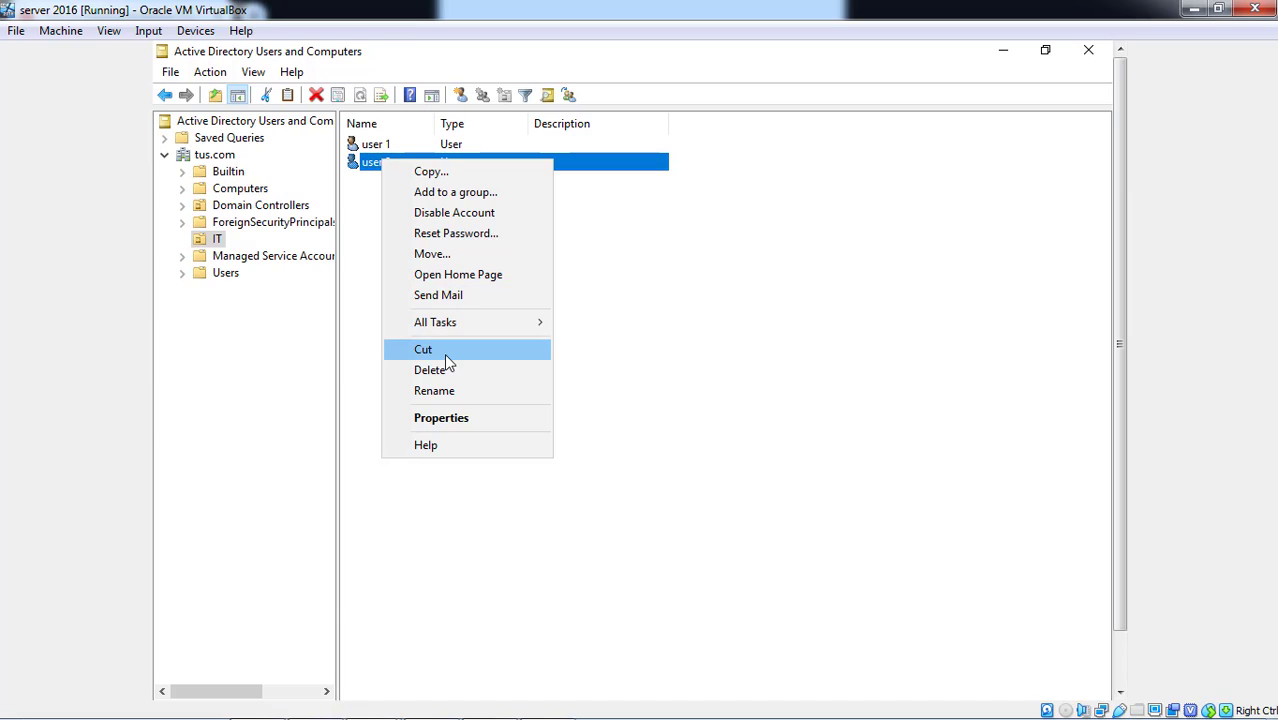
click(502, 243)
text(Pas)
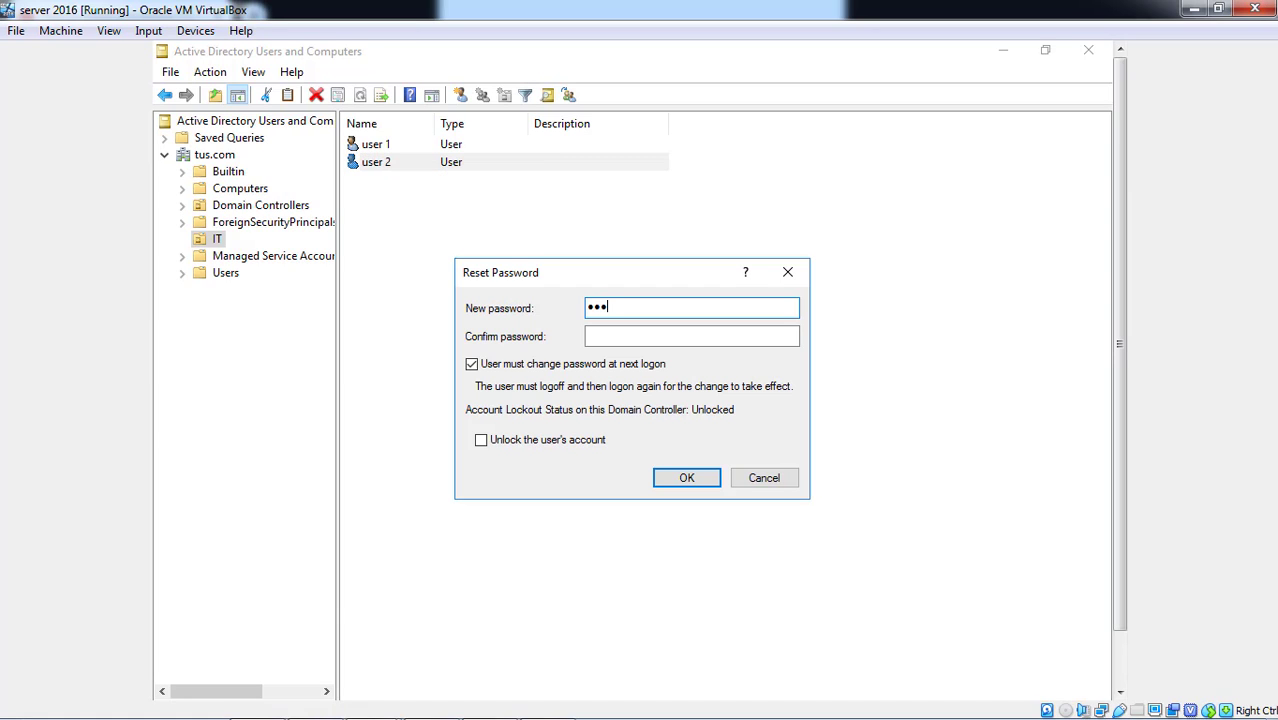
text(s)
key(Tab)
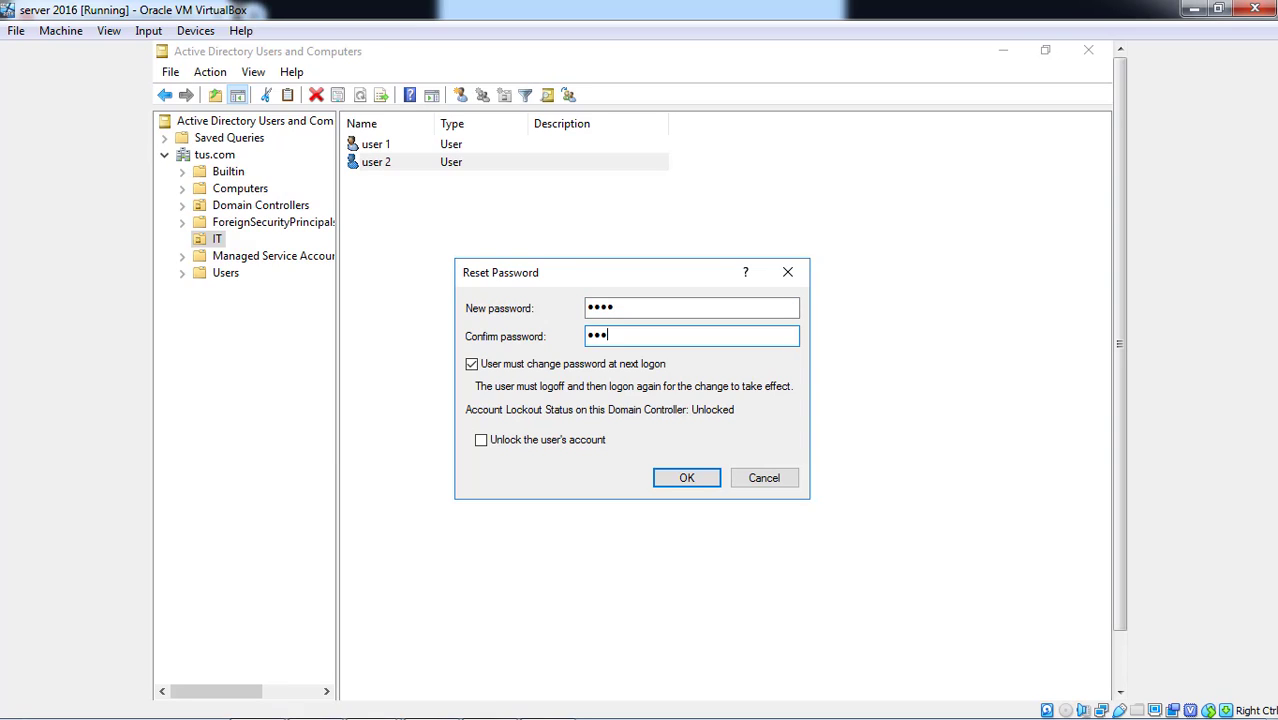
click(705, 478)
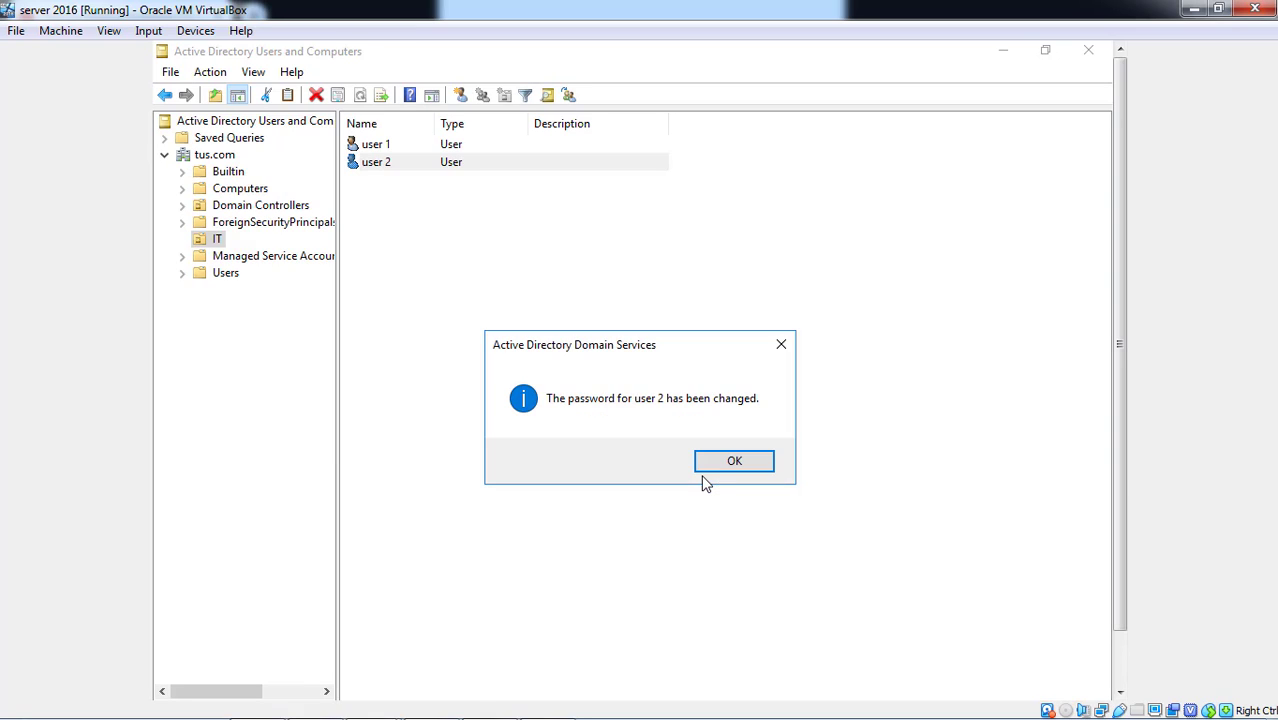
click(729, 467)
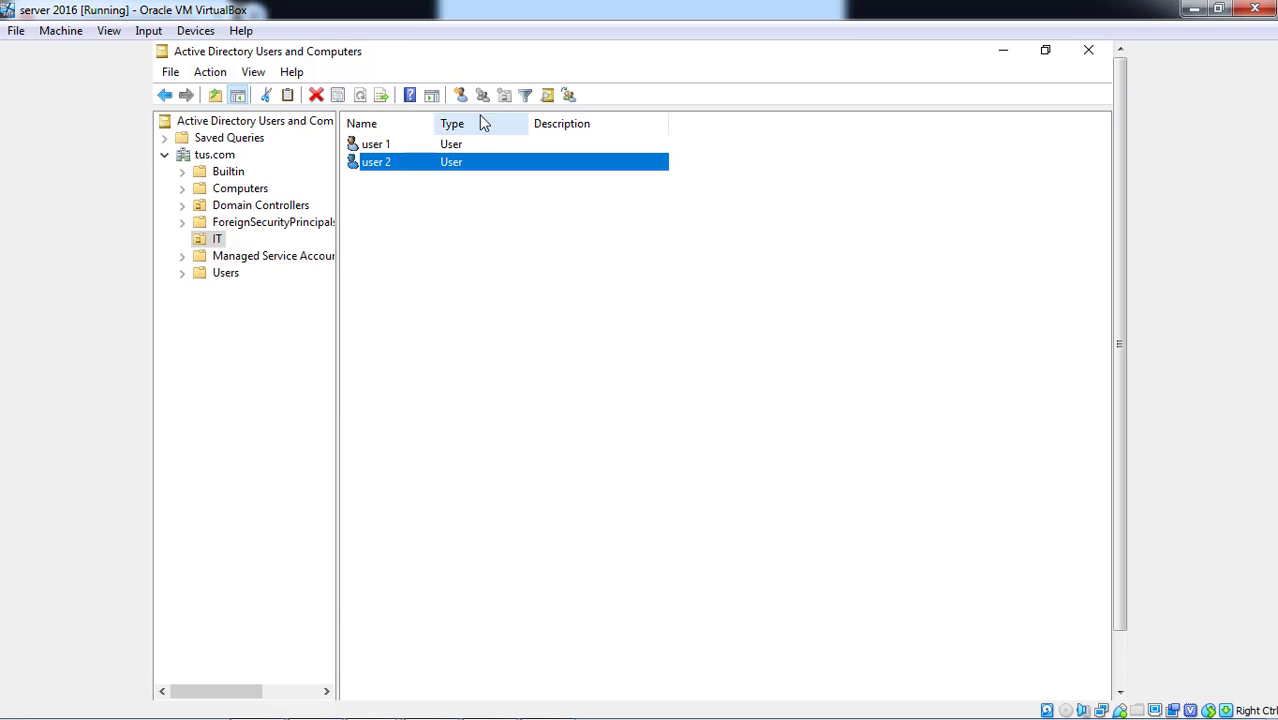
- Delete the user 2 account and confirm the deletion
right_click(423, 168)
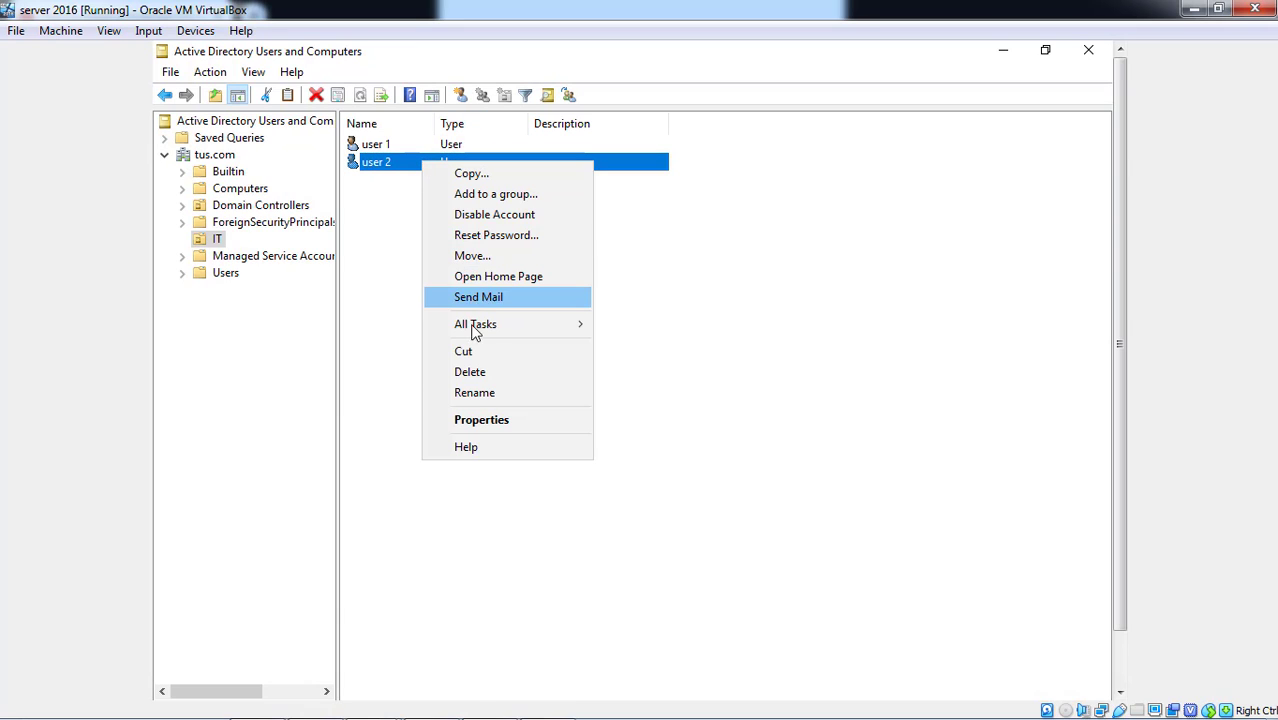
click(483, 376)
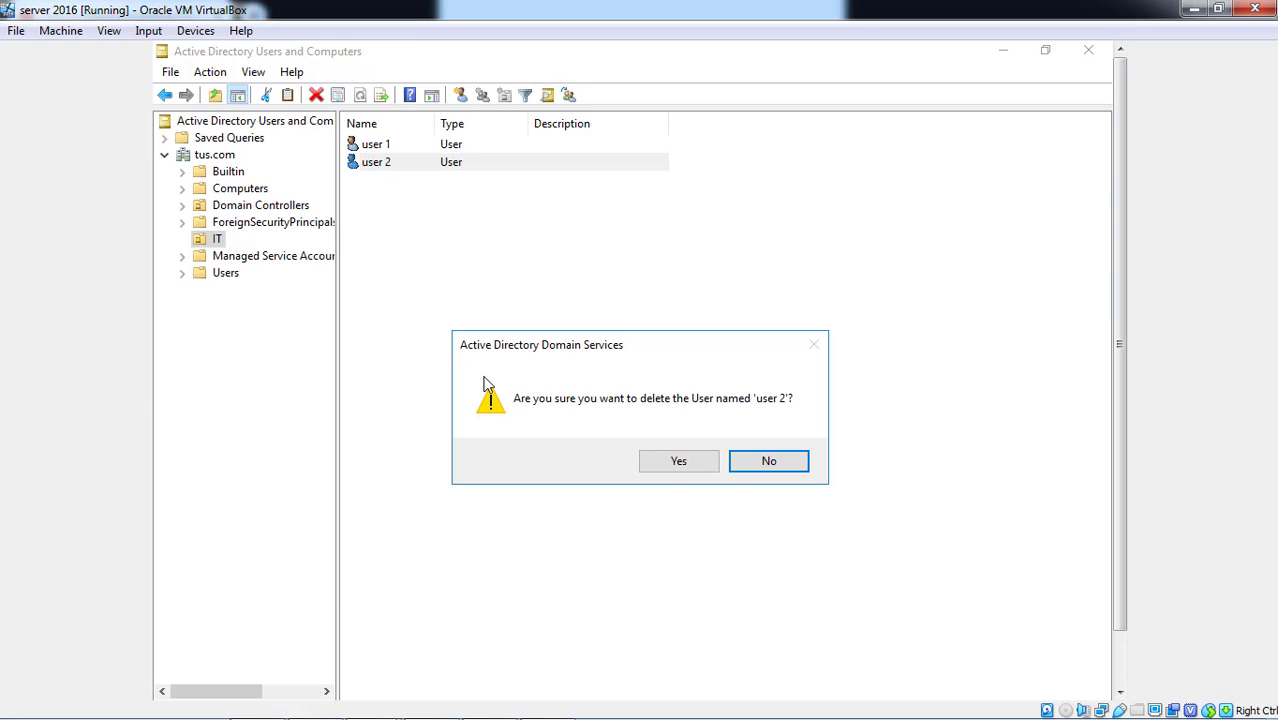
click(680, 462)
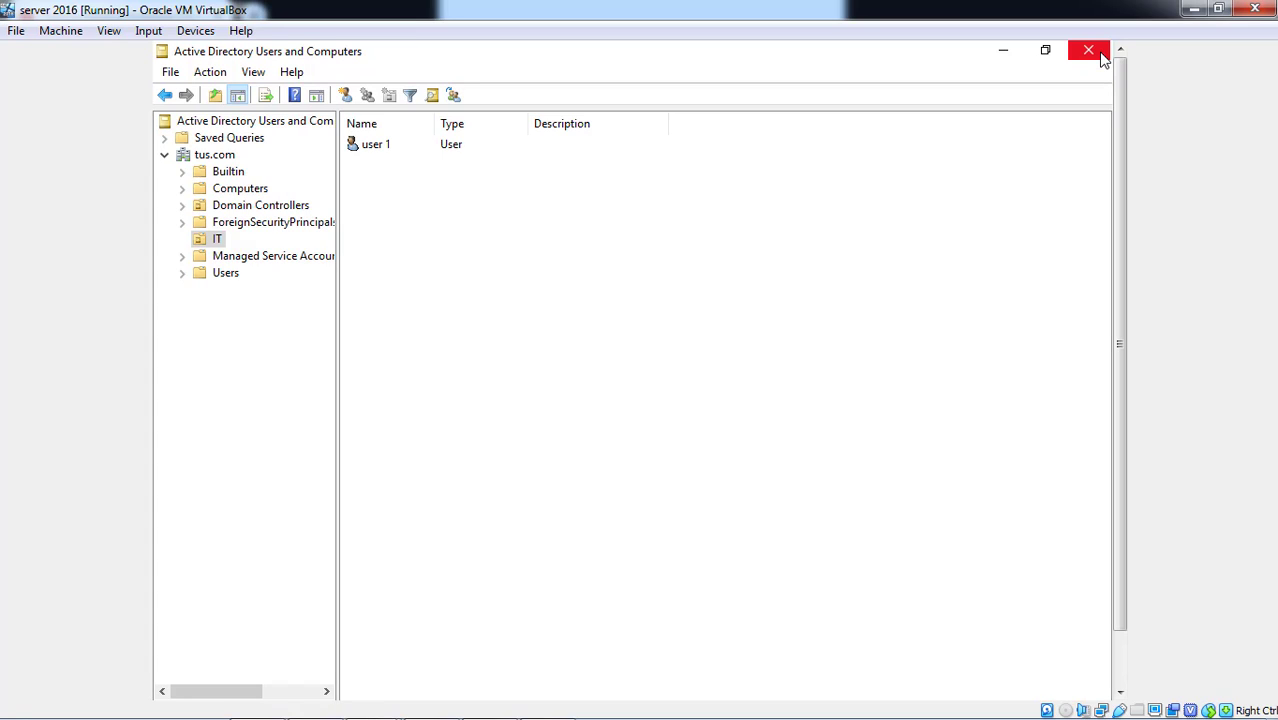
- Minimize ADUC, close Server Manager and sign user1 out from the Start menu
click(1019, 52)
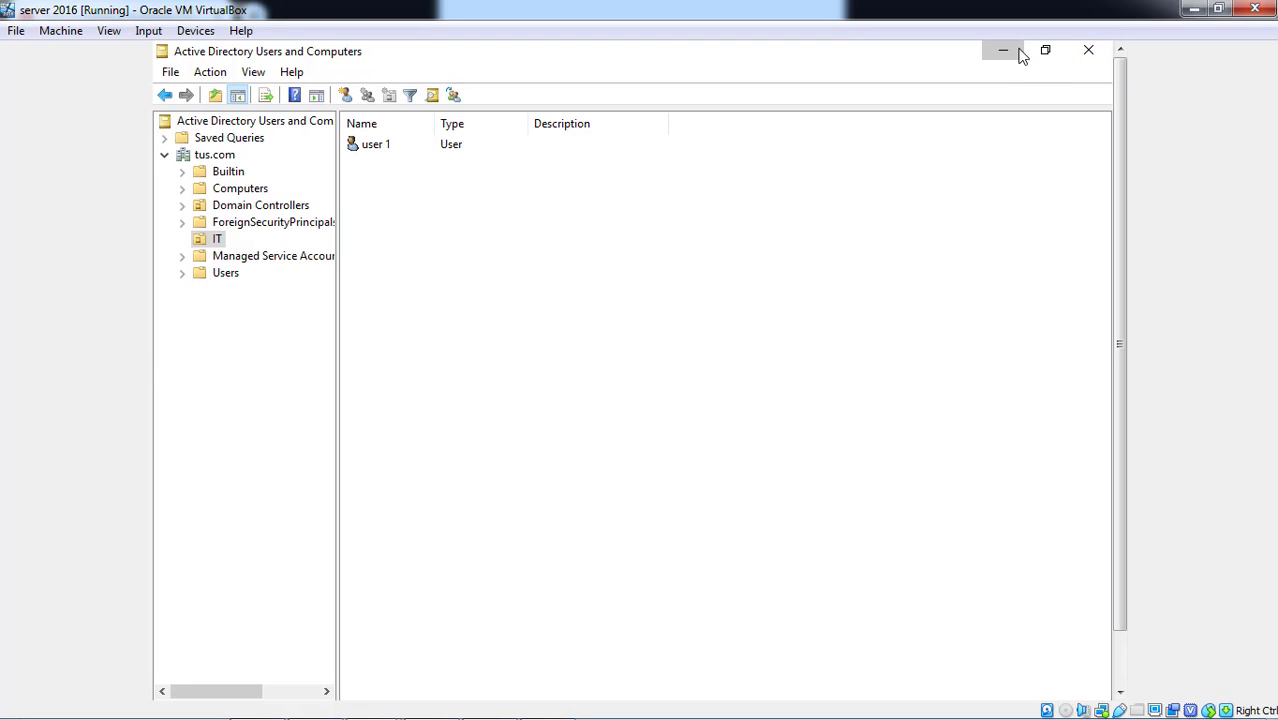
click(1095, 55)
click(1117, 662)
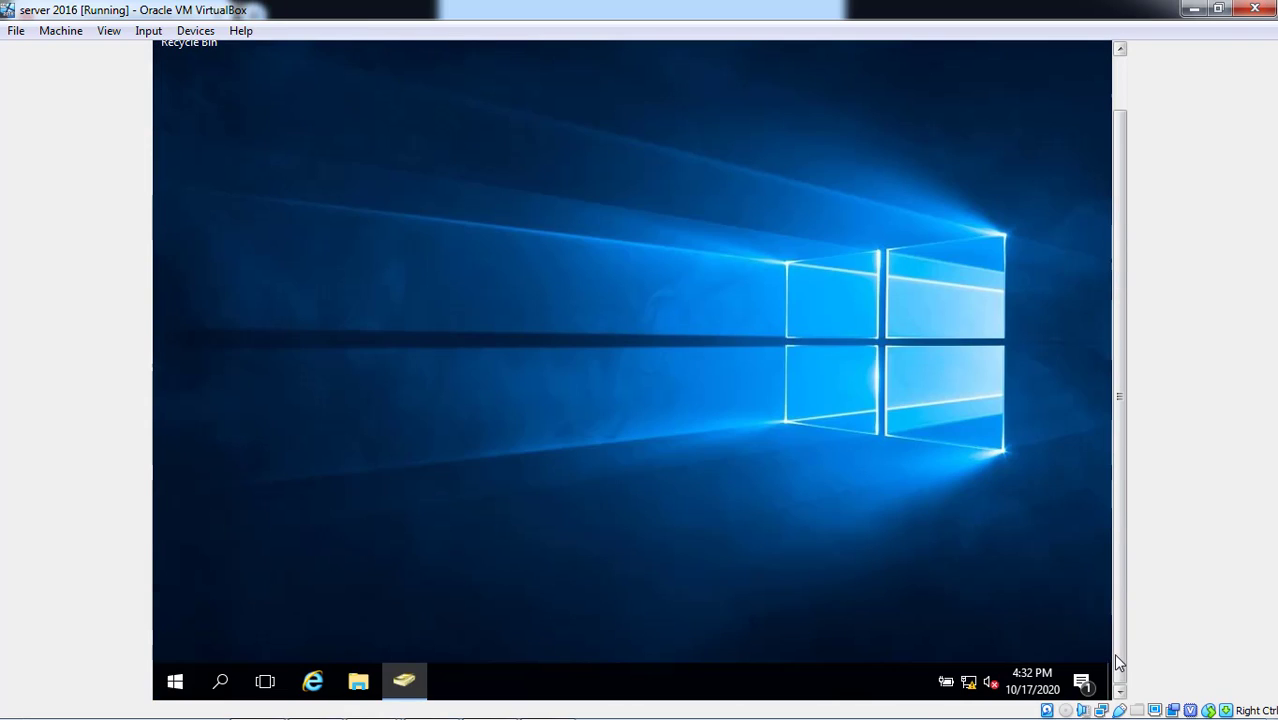
click(172, 680)
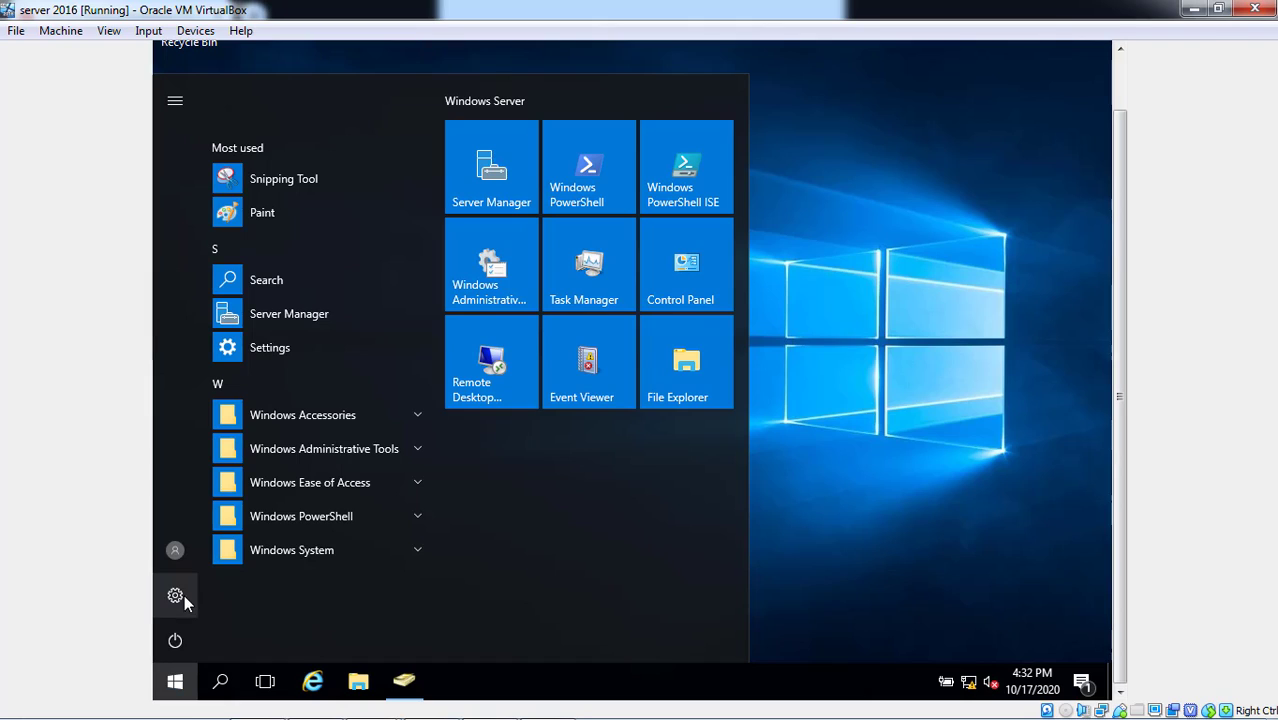
click(182, 561)
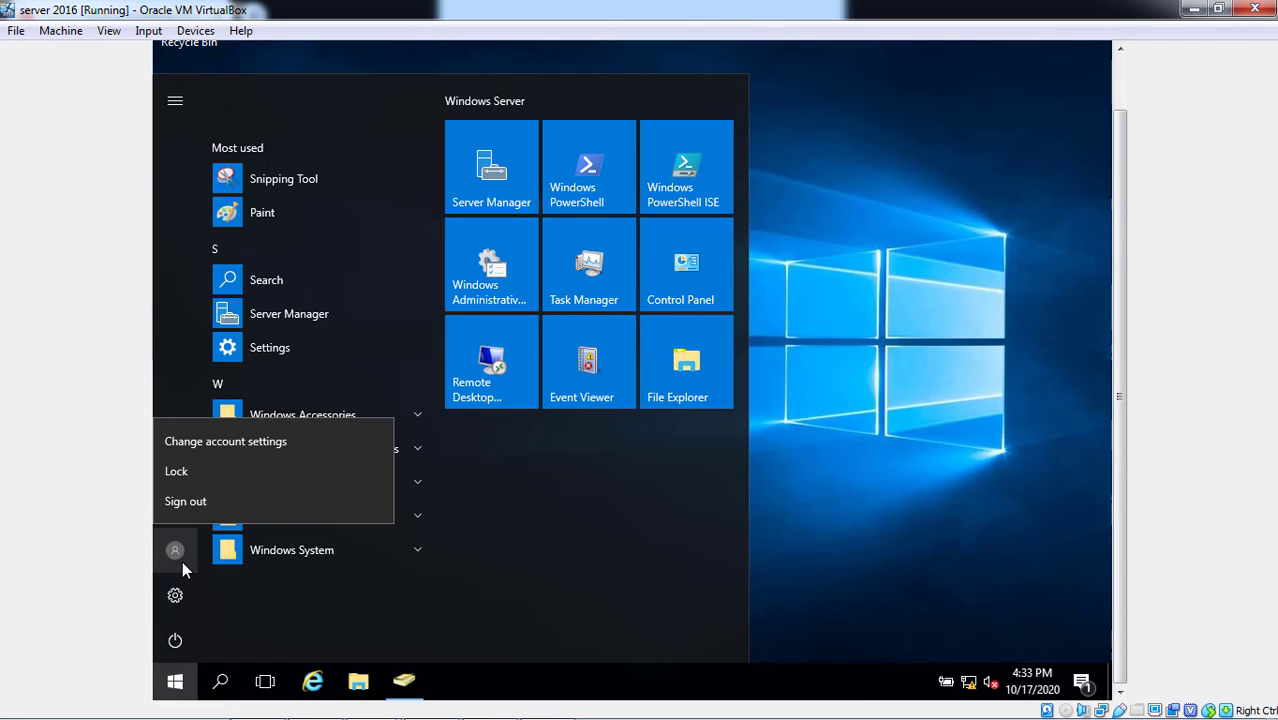
click(198, 509)
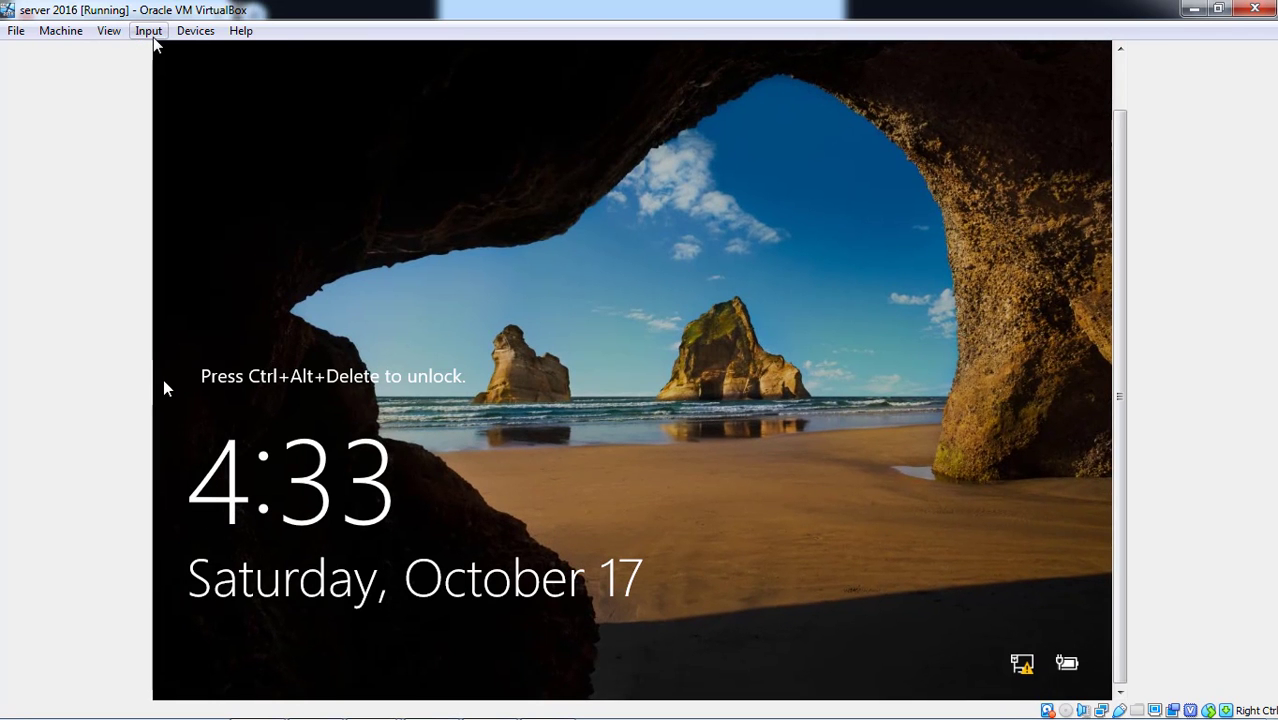
- Send Ctrl-Alt-Del to the VM through VirtualBox's Input menu and choose Other user
click(154, 38)
click(170, 80)
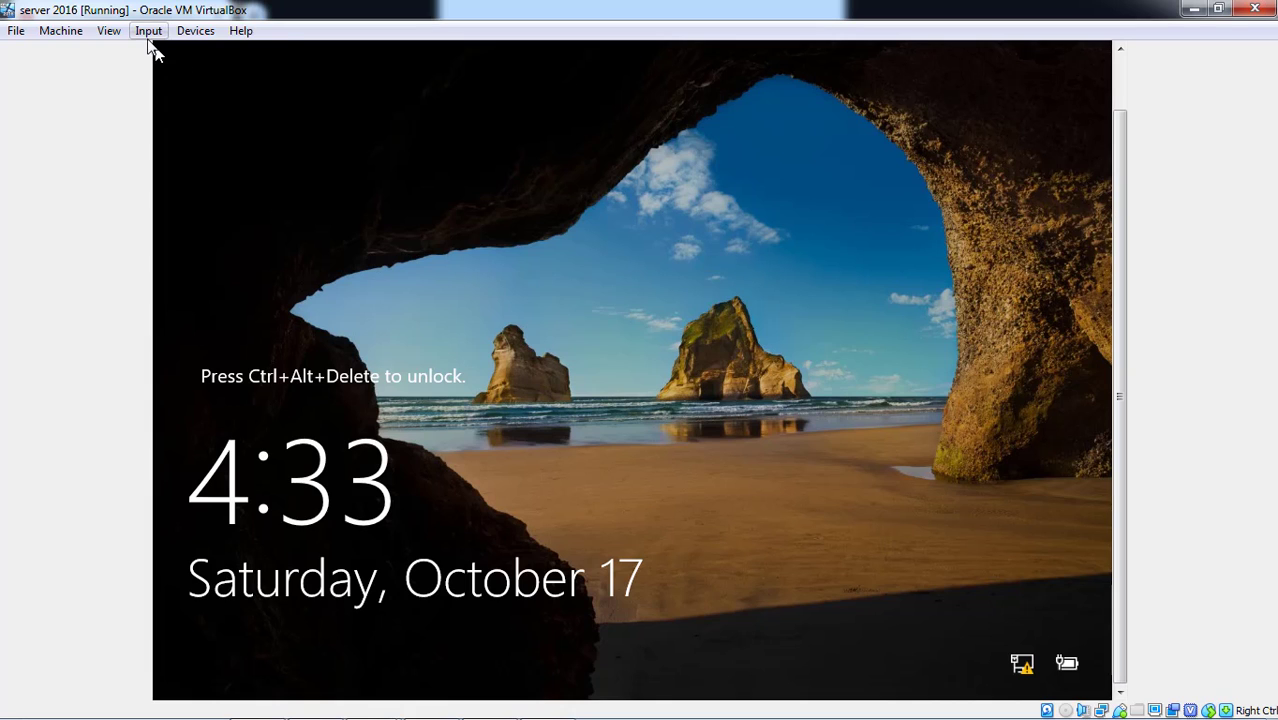
click(149, 38)
mouse_move(172, 53)
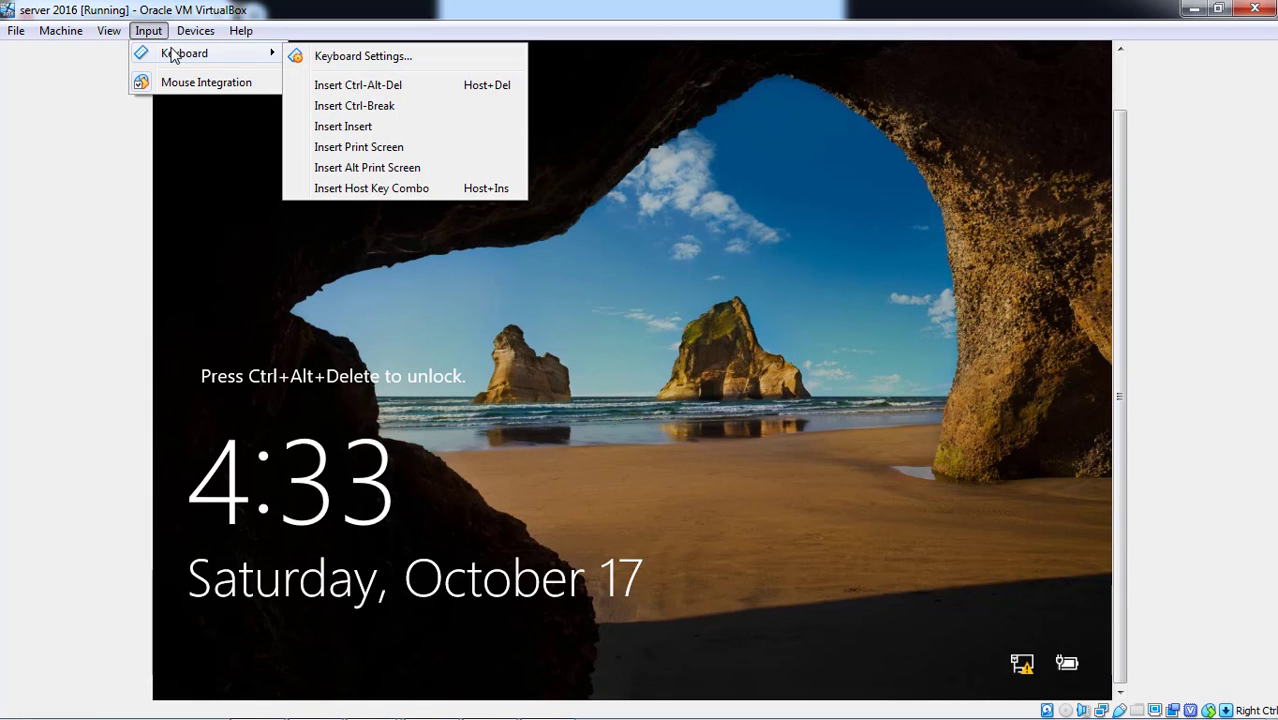
click(362, 87)
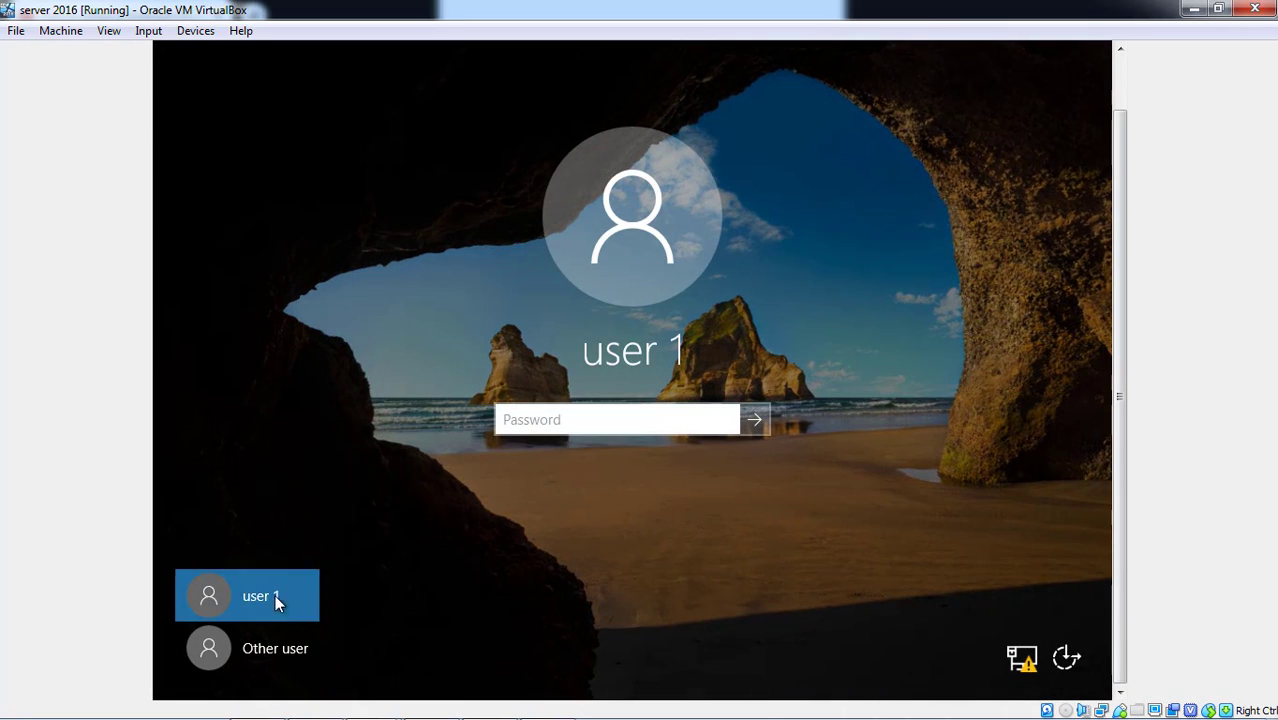
click(277, 662)
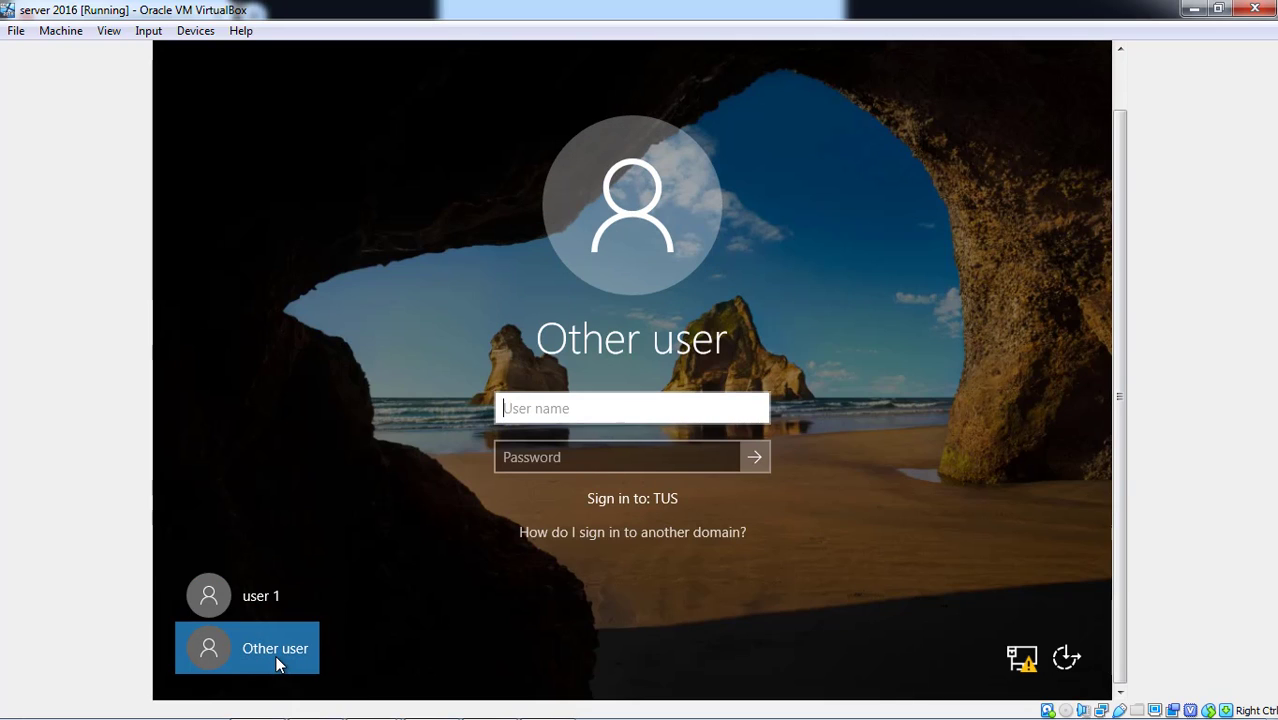
- Sign in as administrator with the account password, retrying after an incorrect entry
click(620, 402)
text(ad)
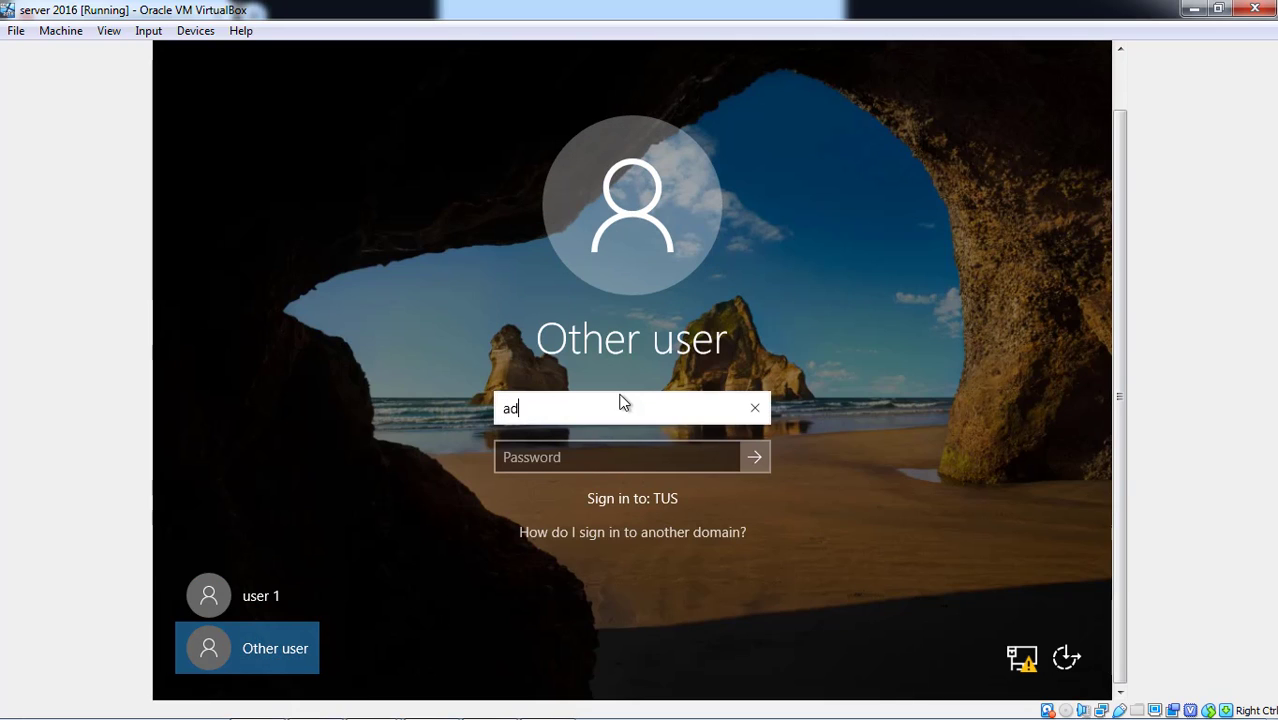
text(ministrator)
key(Tab)
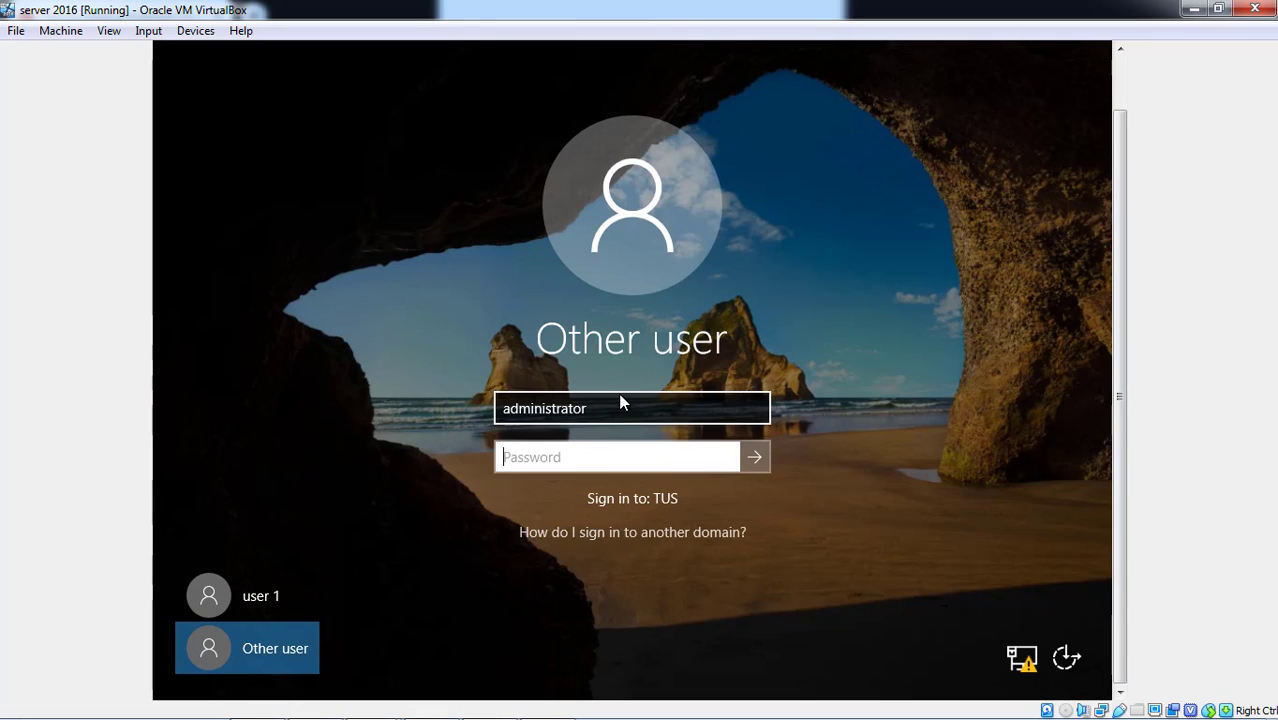
text(P)
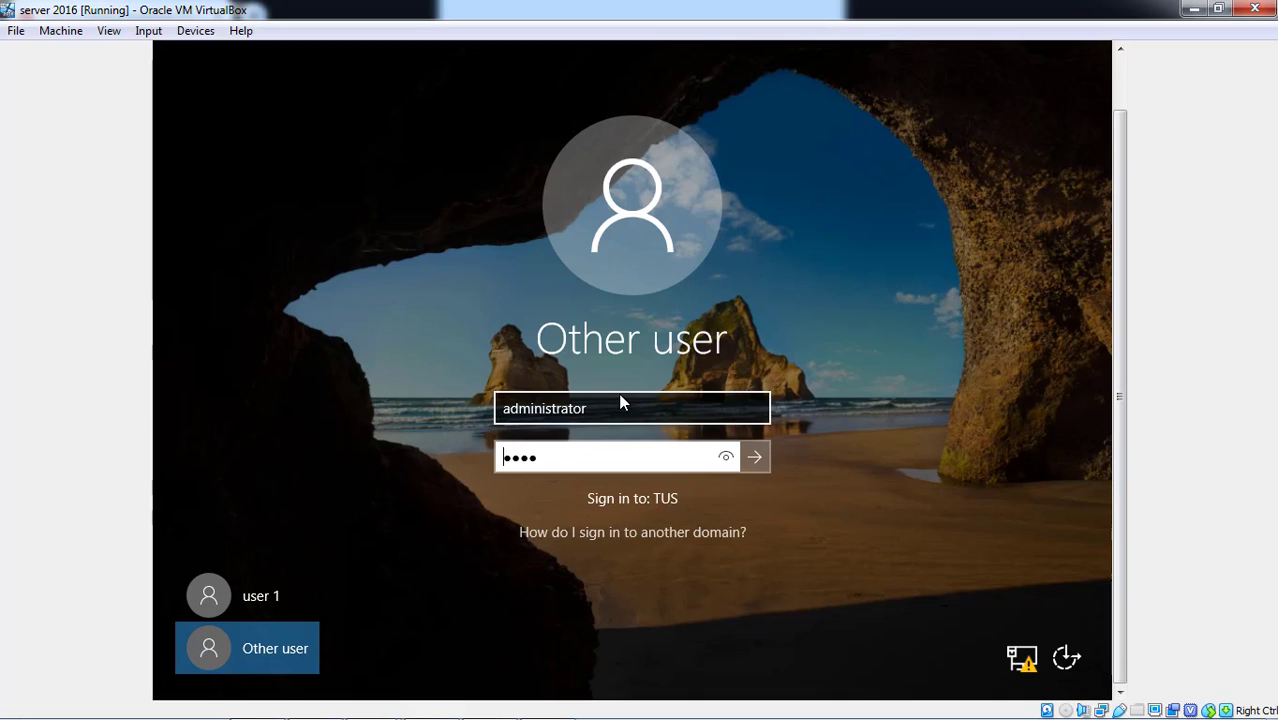
text(*)
key(Return)
key(Return)
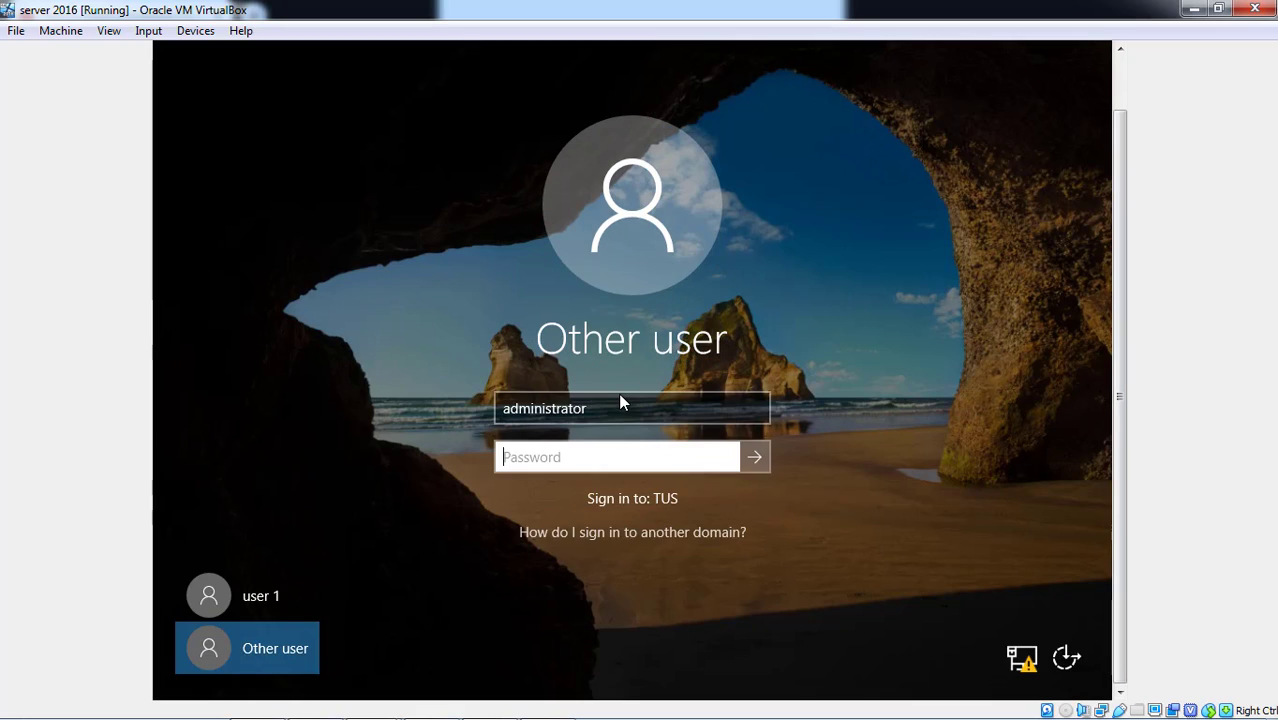
text(Pa$$w0r)
key(Return)
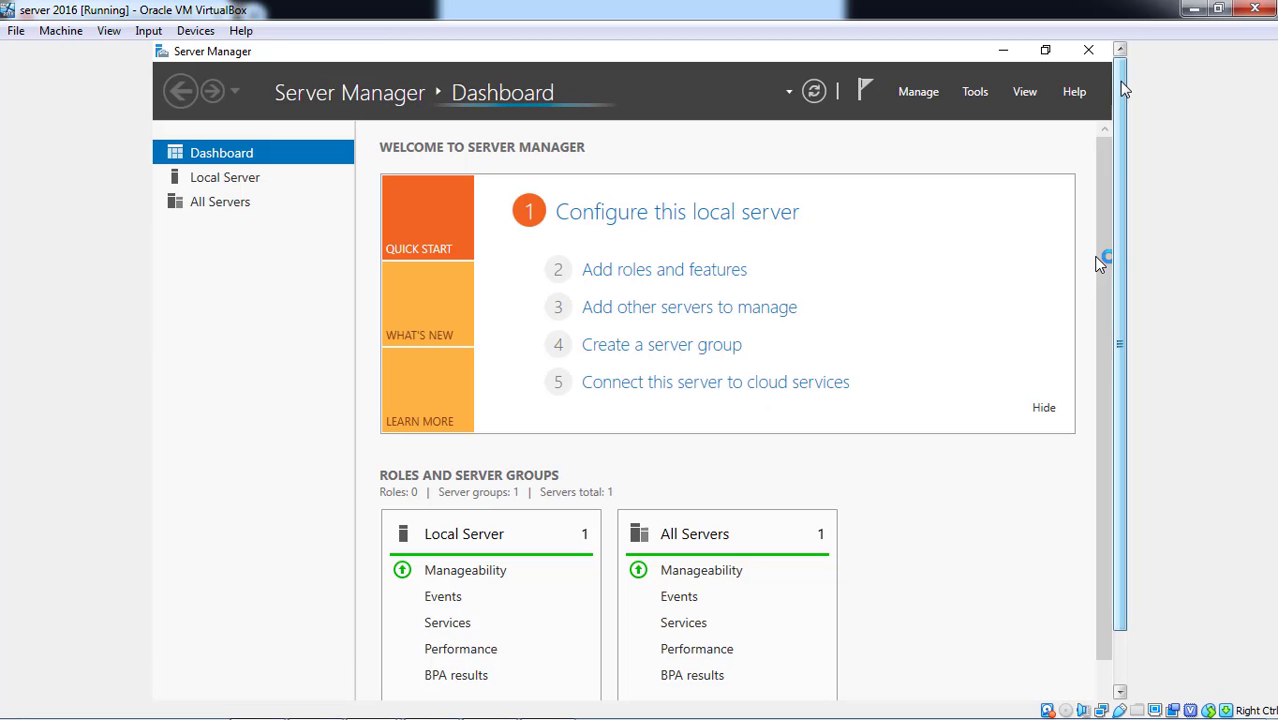
- Launch Group Policy Management from Server Manager Tools and bring up Default Domain Controllers Policy actions
click(985, 92)
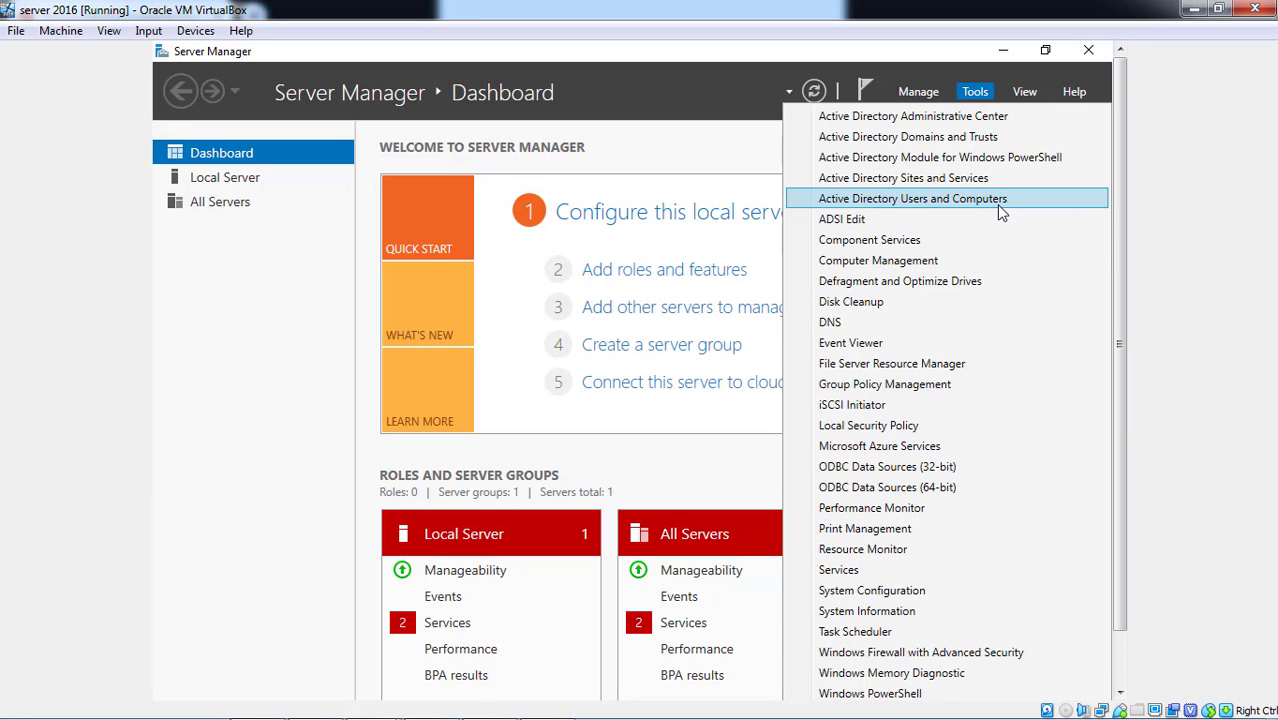
click(948, 388)
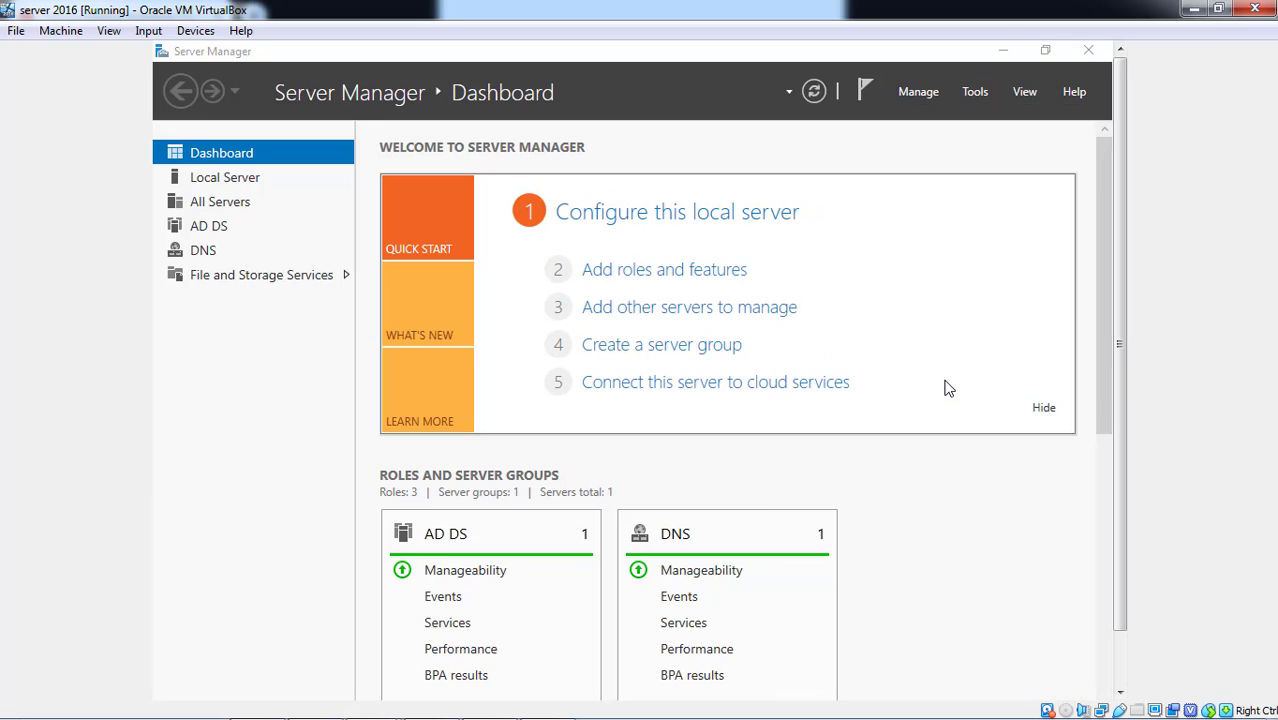
click(1127, 658)
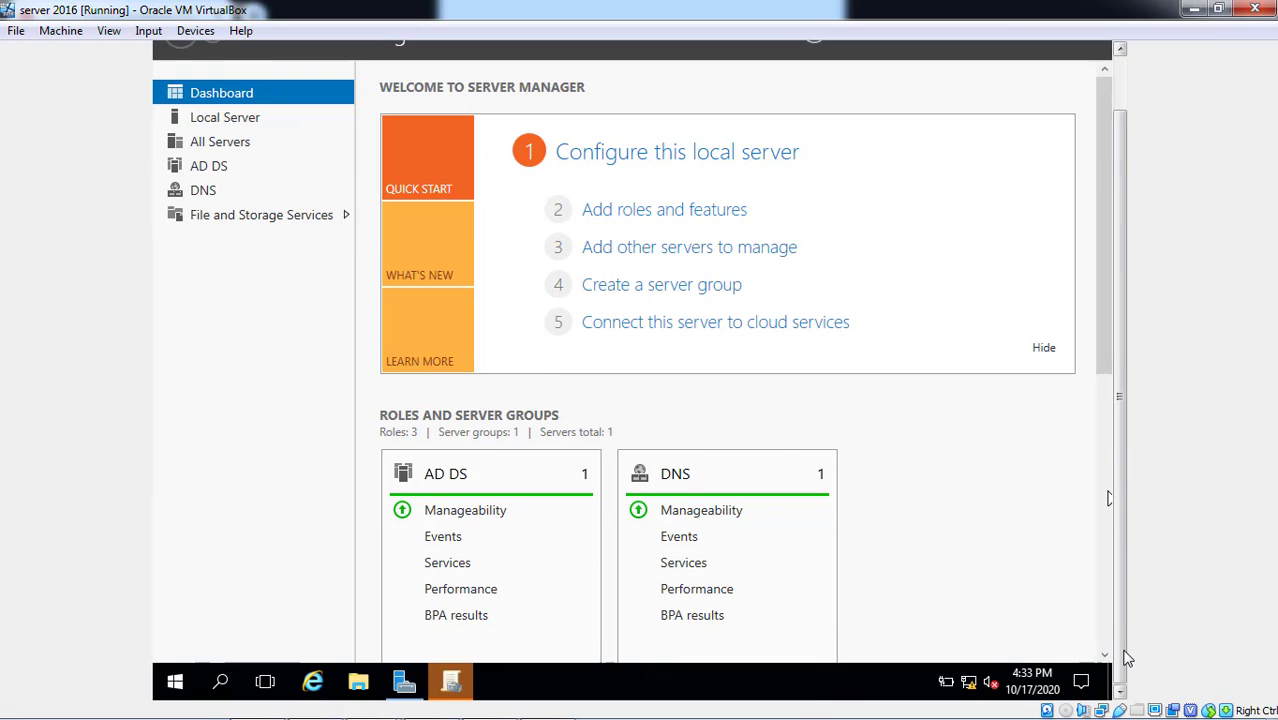
click(454, 682)
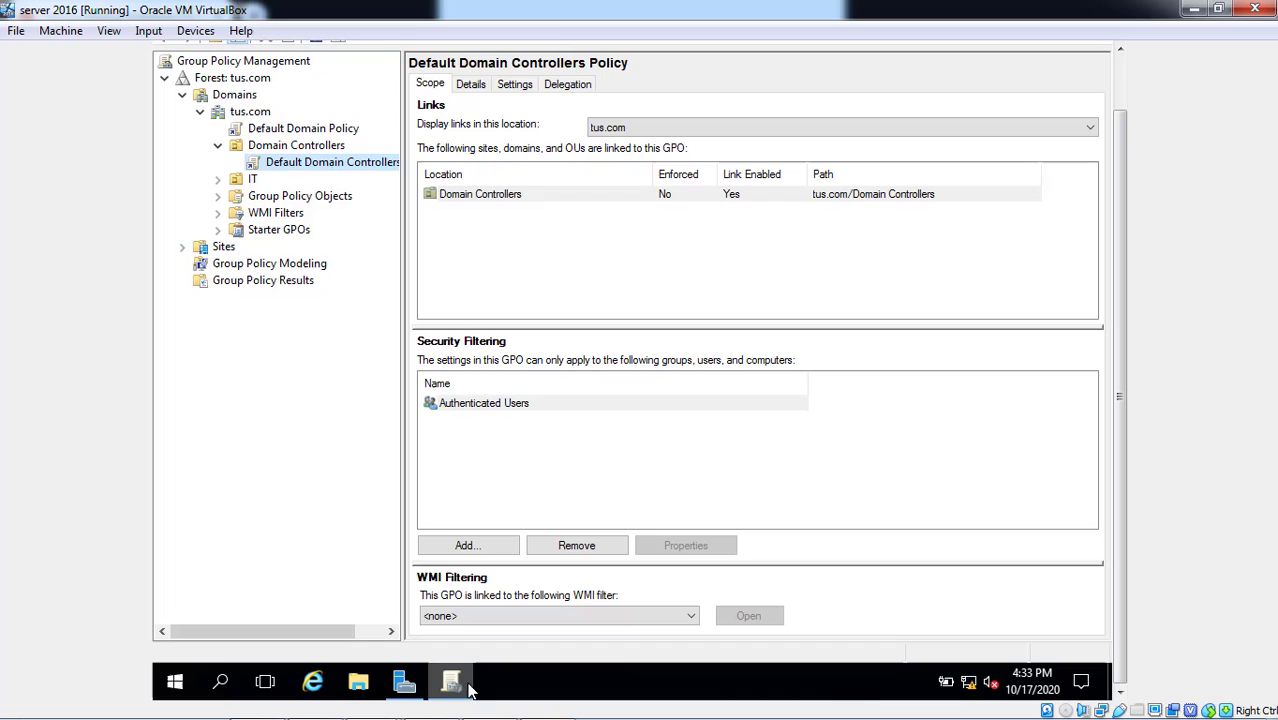
right_click(364, 166)
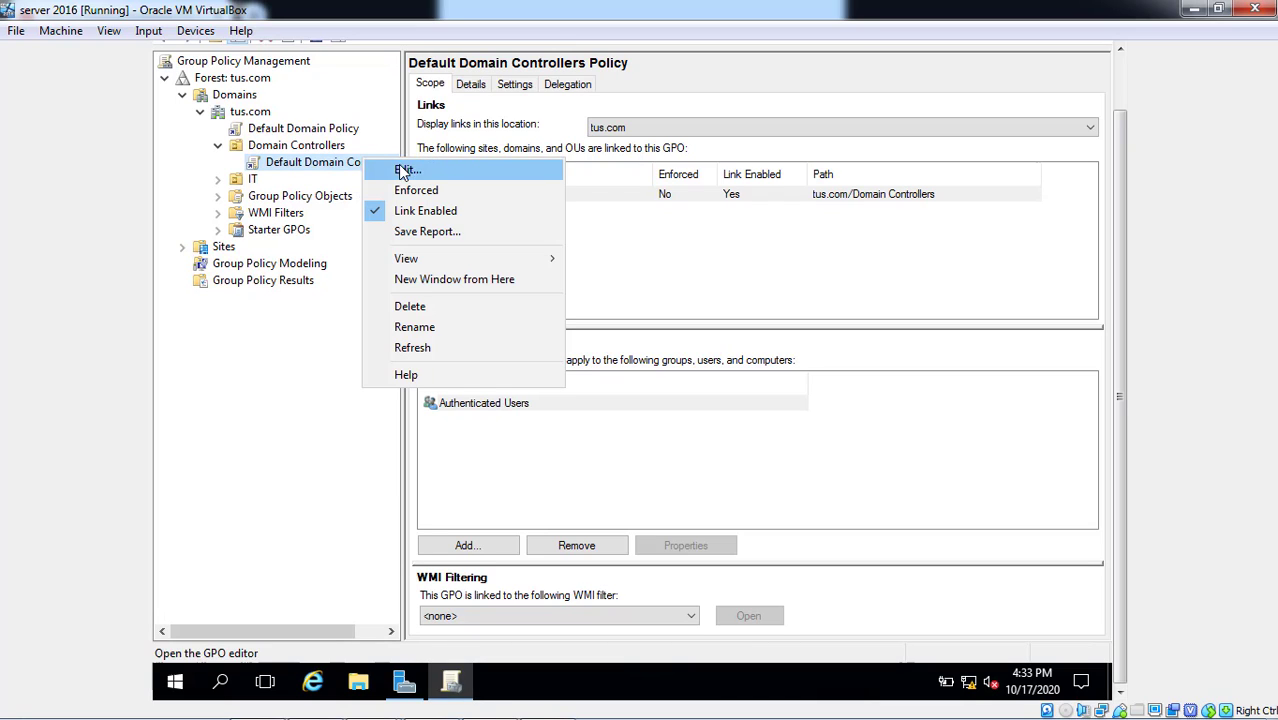
- Edit Default Domain Controllers Policy and expand Computer Configuration to Local Policies > User Rights Assignment
click(406, 172)
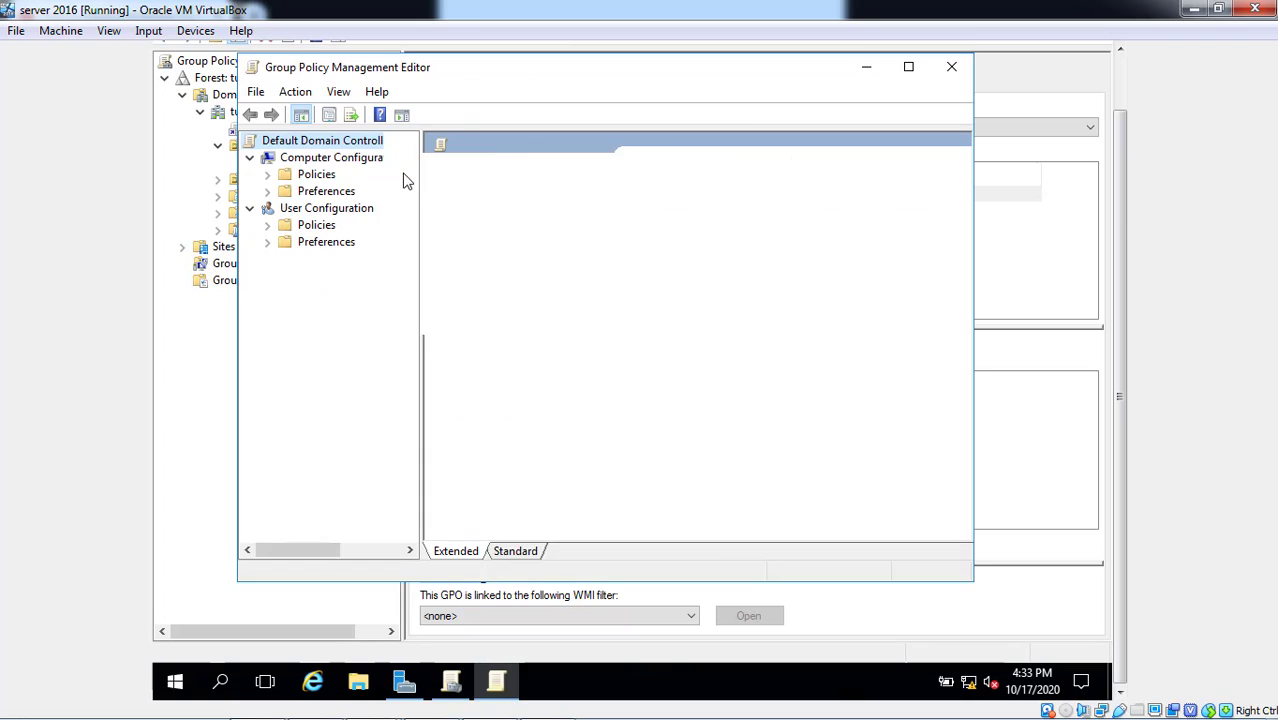
click(267, 175)
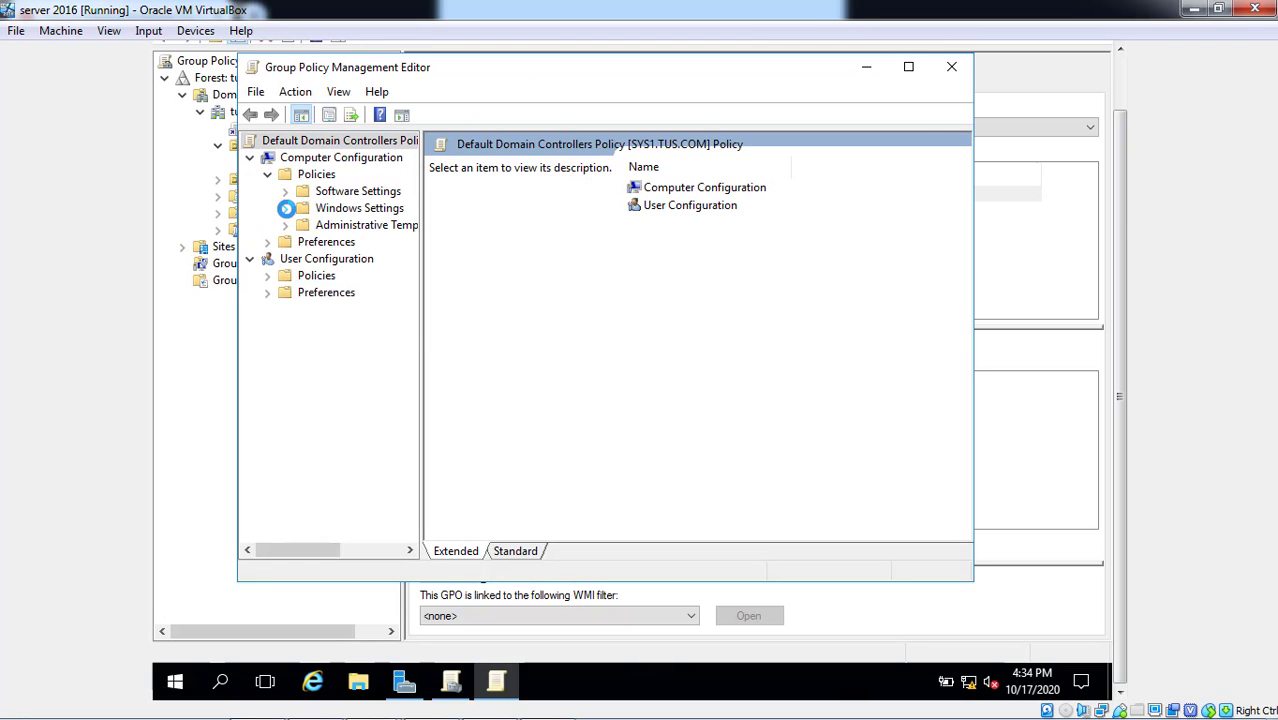
click(286, 208)
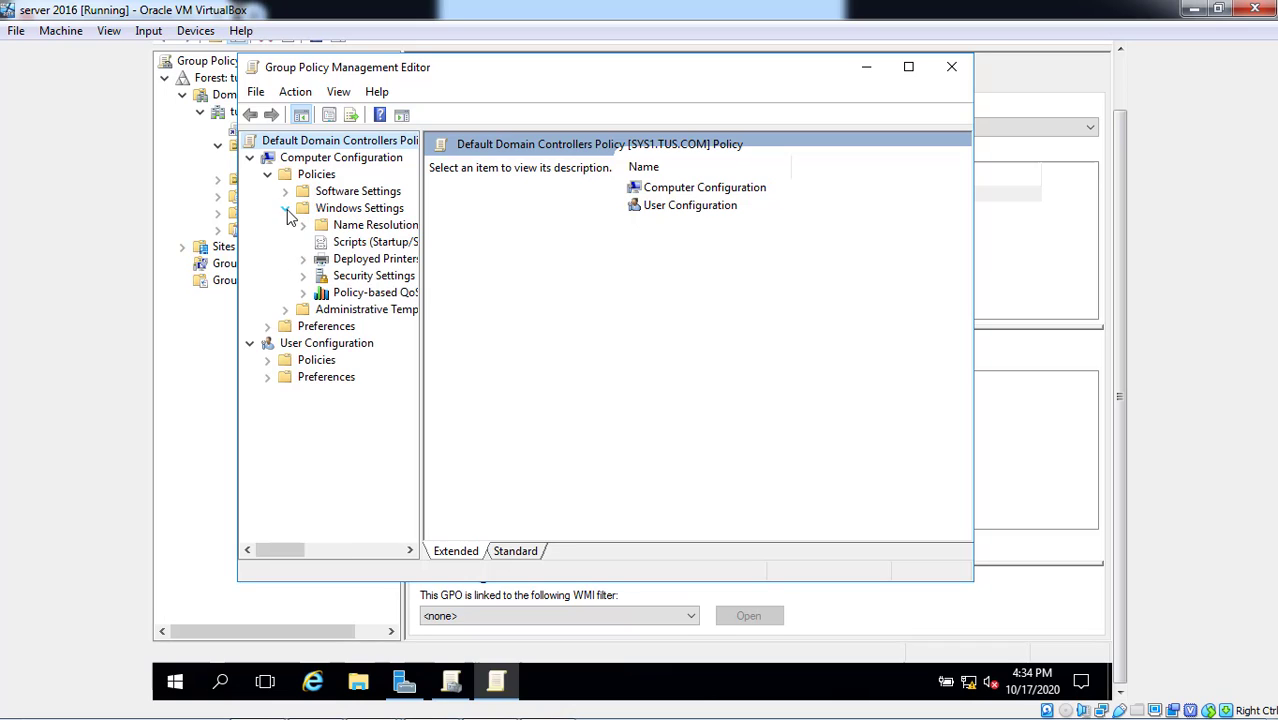
click(302, 277)
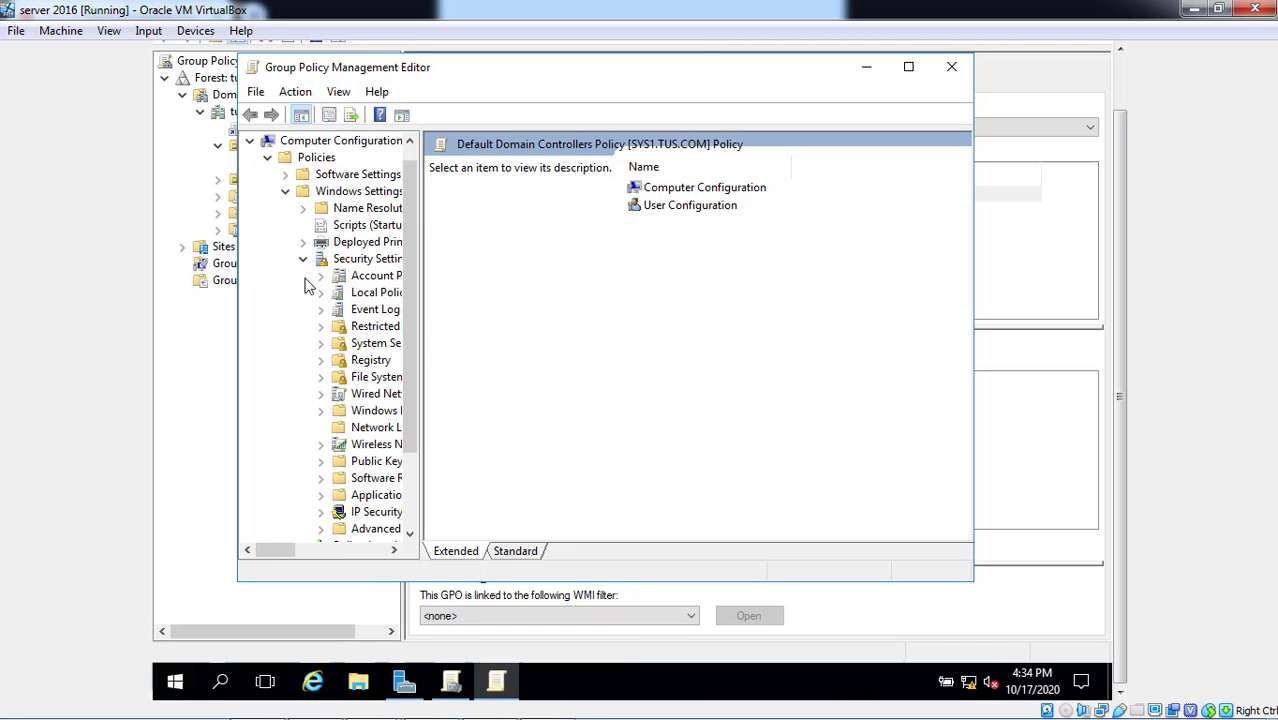
click(362, 300)
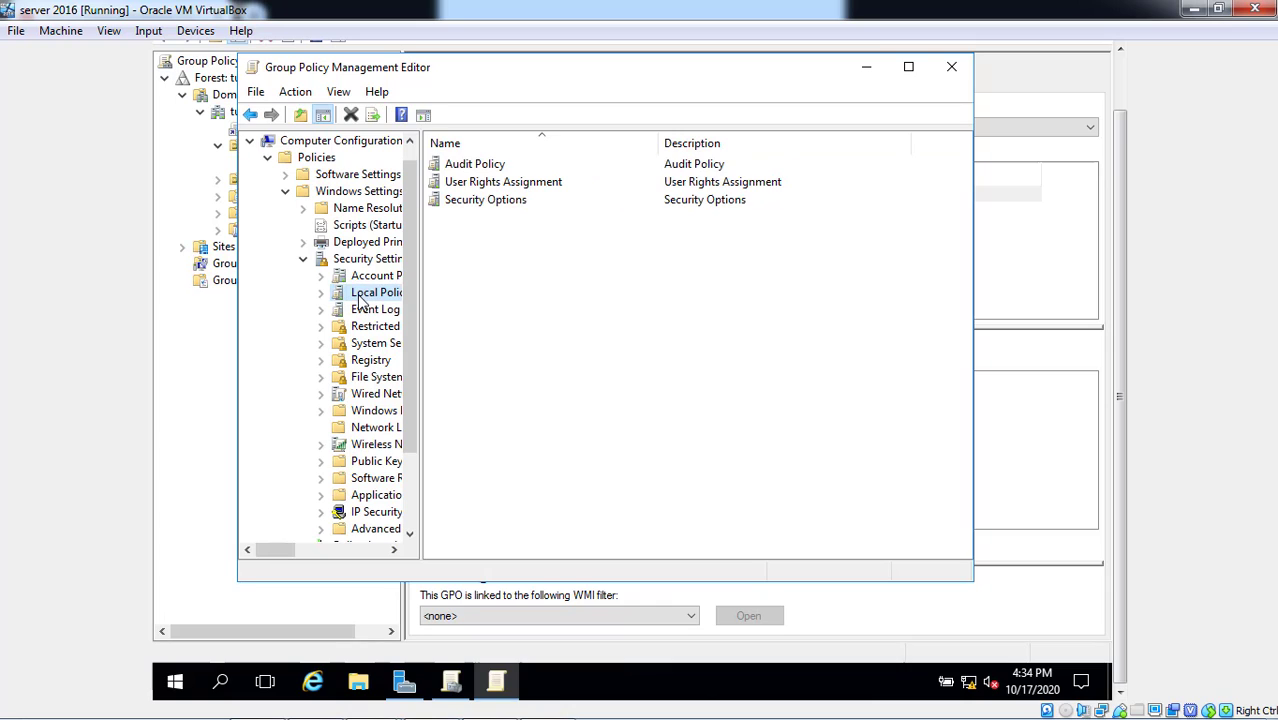
double_click(560, 184)
- Remove TUS\user1 from Allow log on locally, apply, and close the policy editor
click(560, 186)
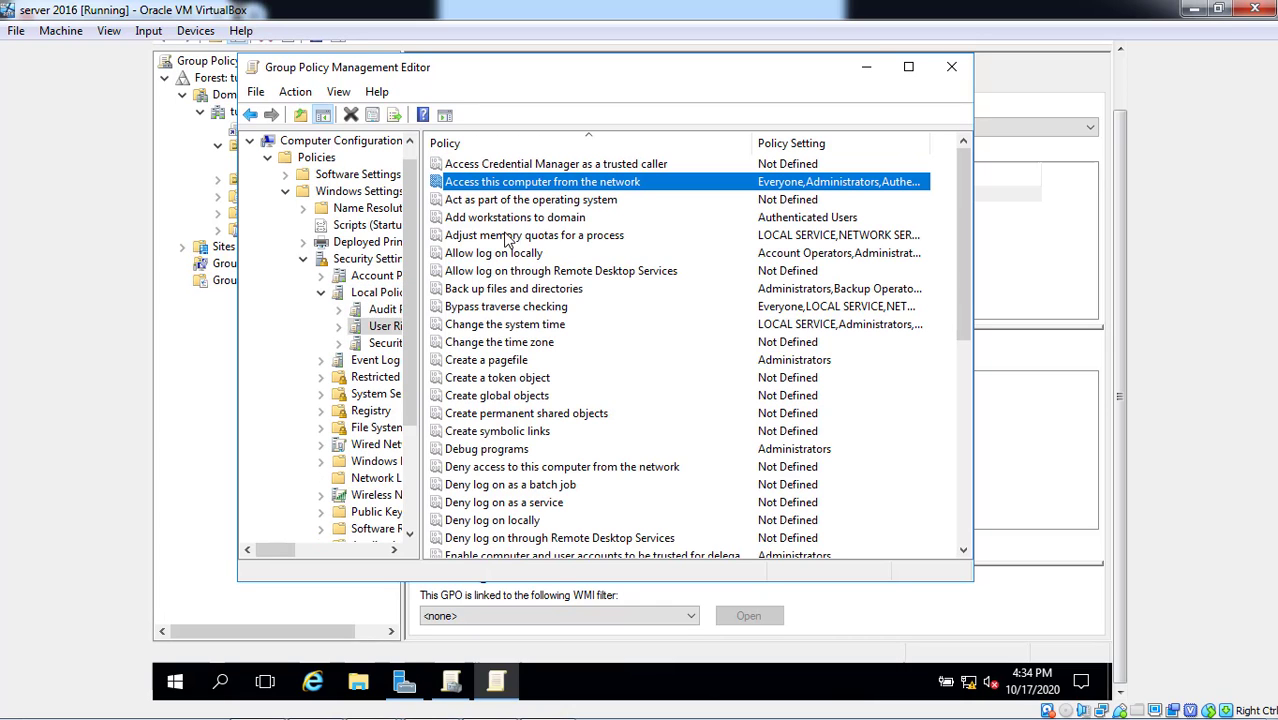
double_click(500, 255)
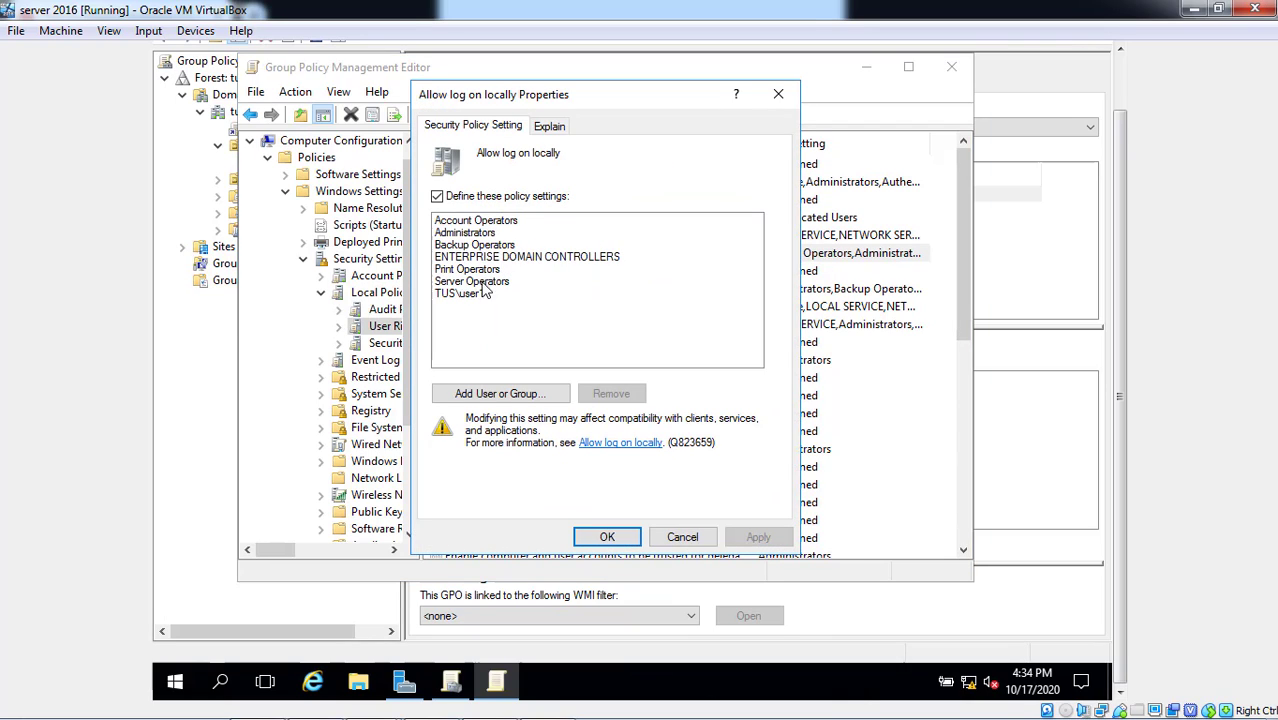
click(472, 295)
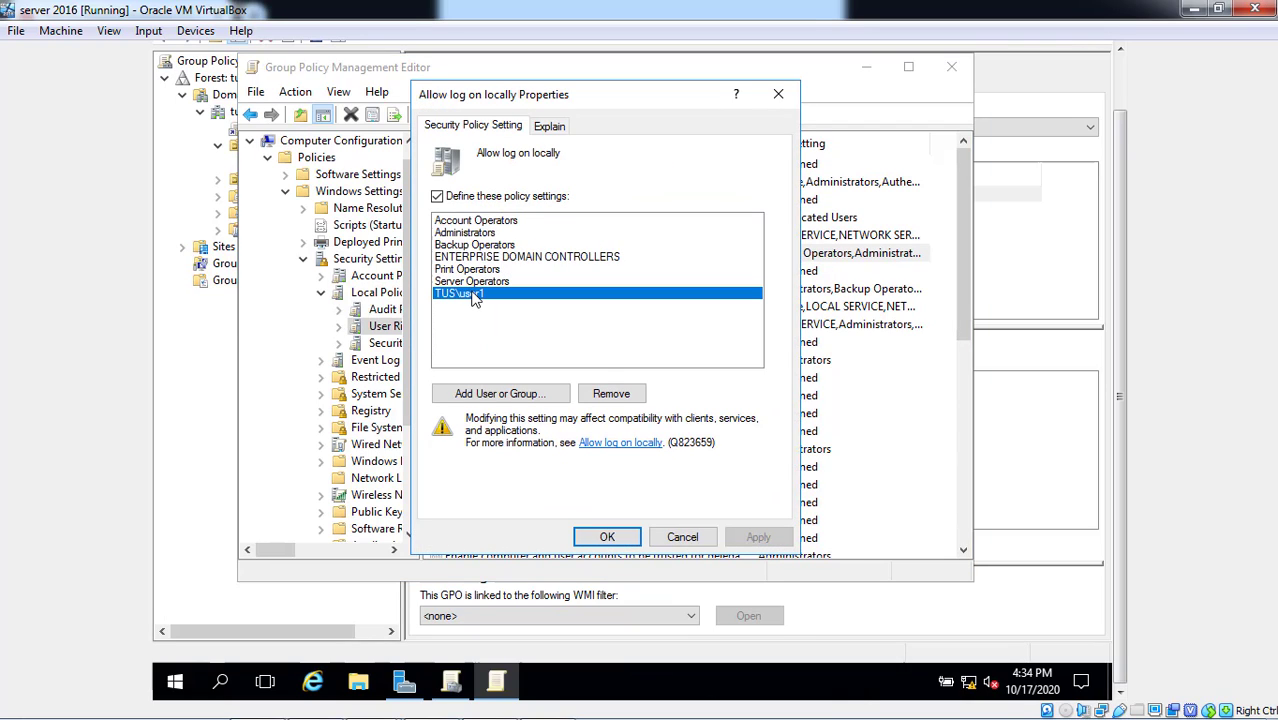
click(604, 395)
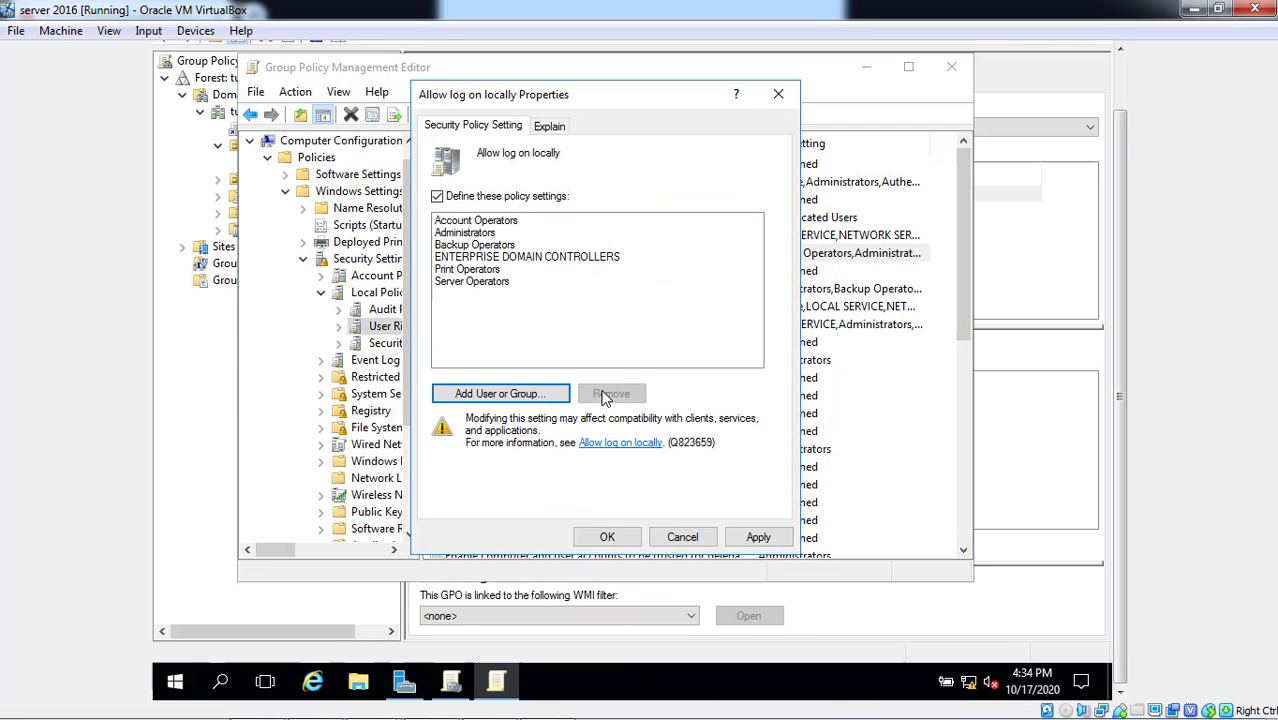
click(736, 537)
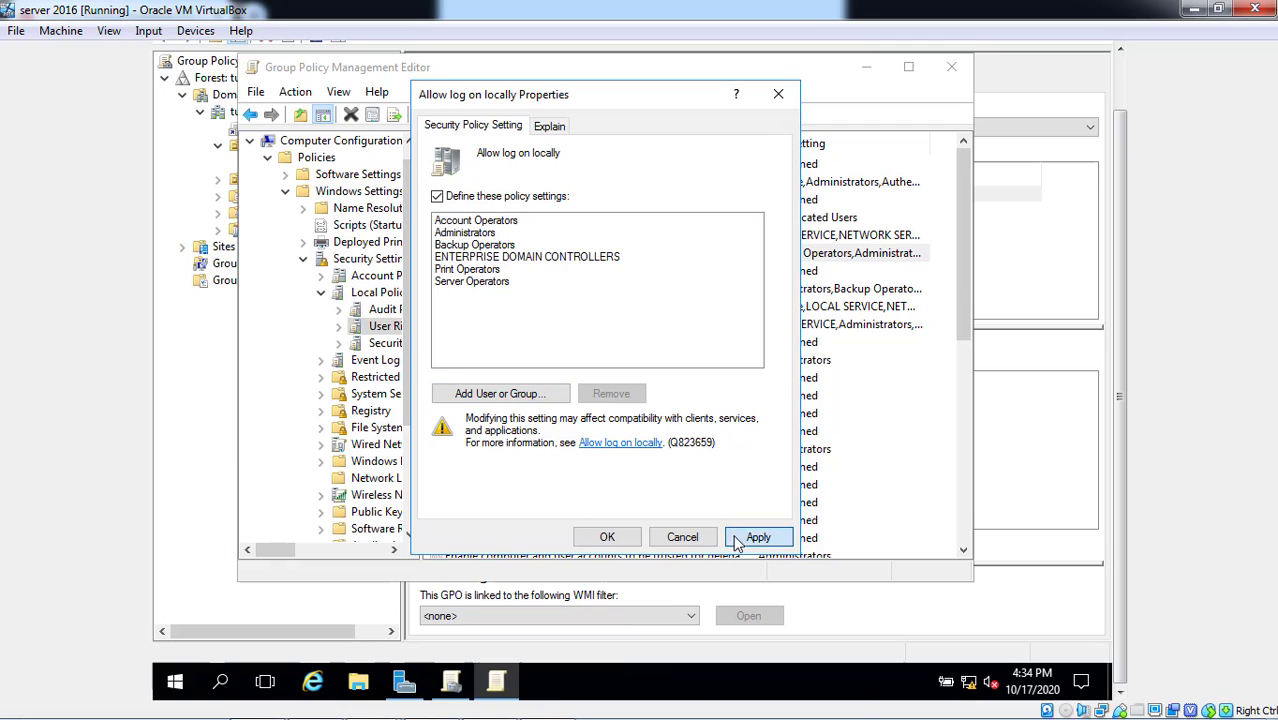
click(616, 537)
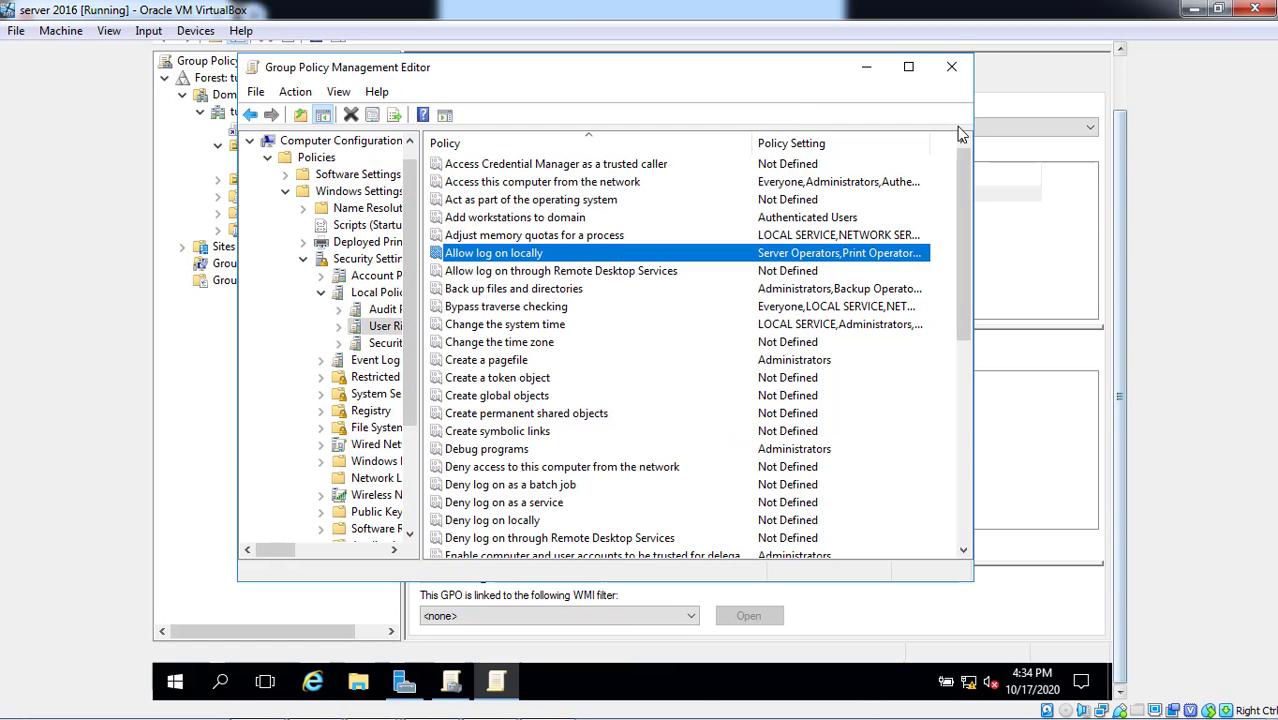
click(951, 66)
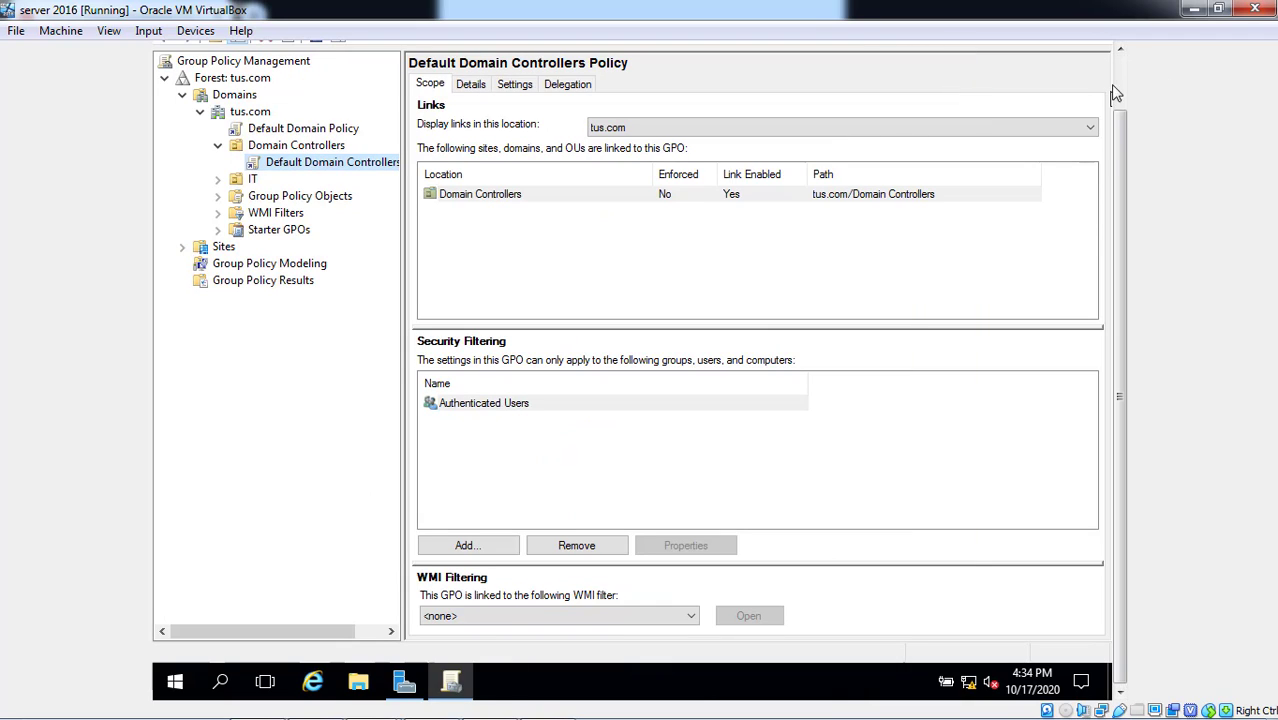
- Close Group Policy Management and launch Active Directory Users and Computers from Tools
click(1119, 48)
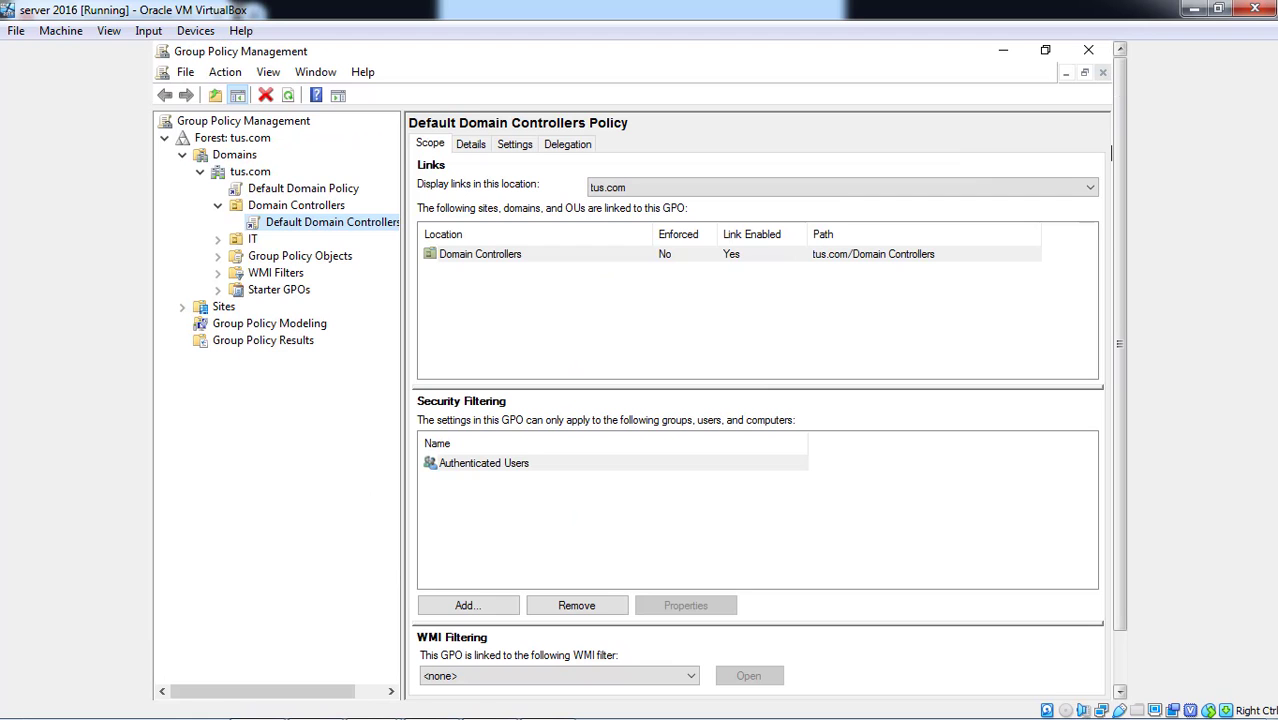
click(1088, 50)
click(981, 89)
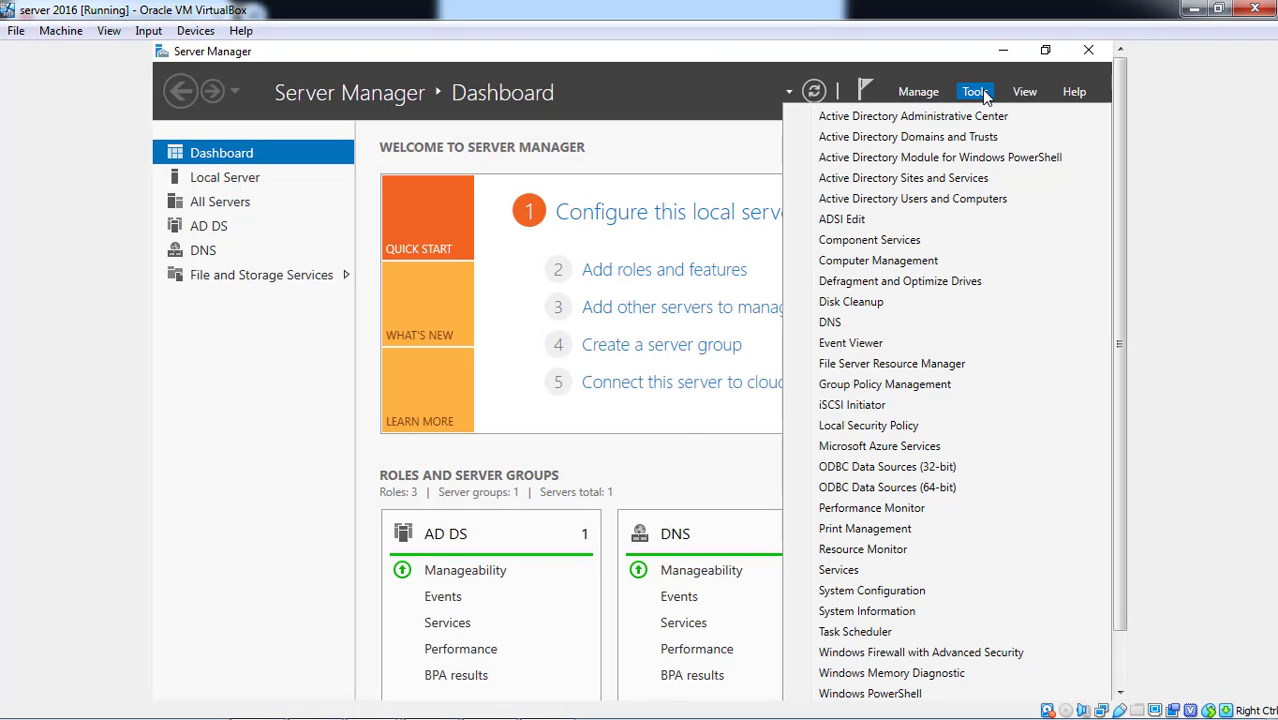
click(936, 199)
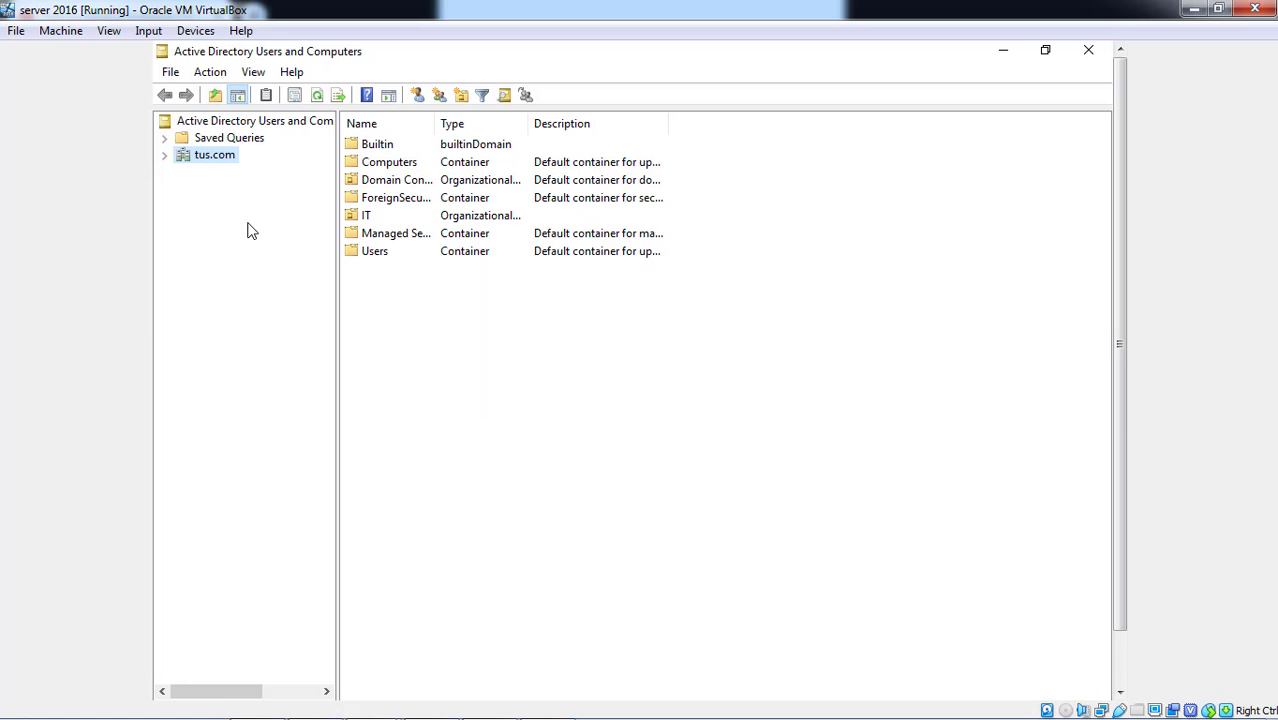
- Try deleting the IT OU under tus.com and dismiss the protection error
click(163, 157)
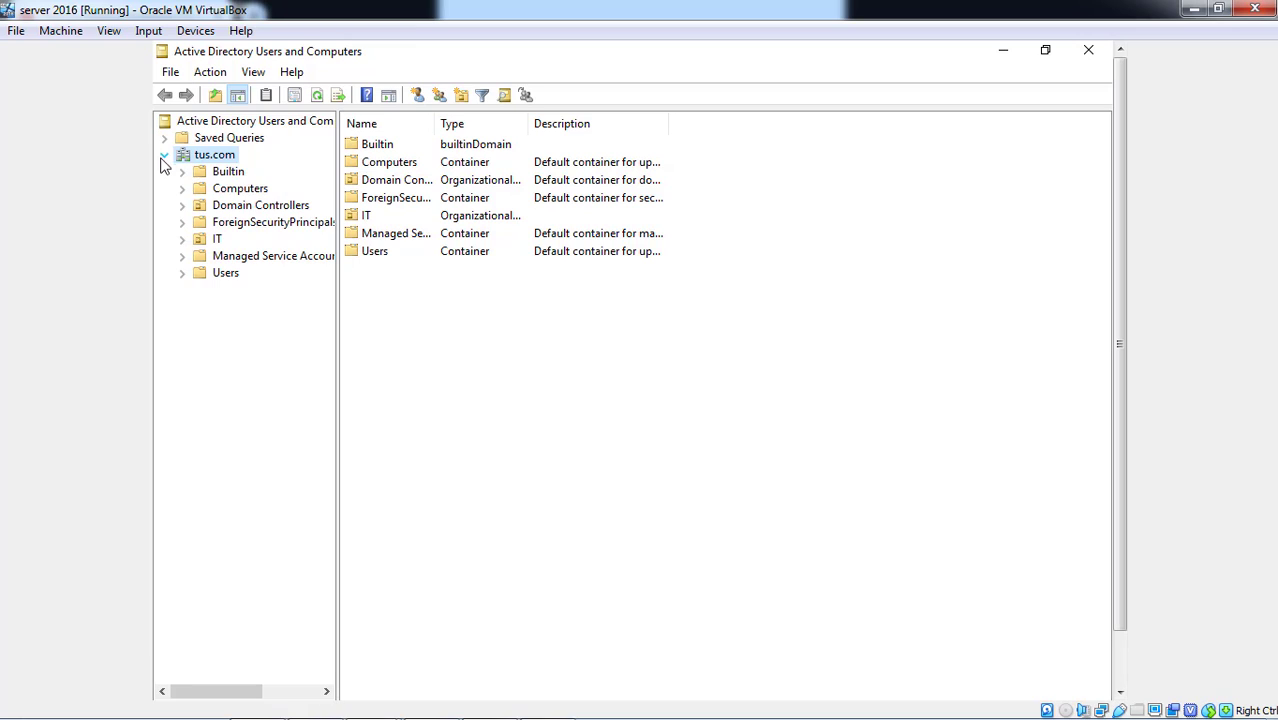
click(216, 240)
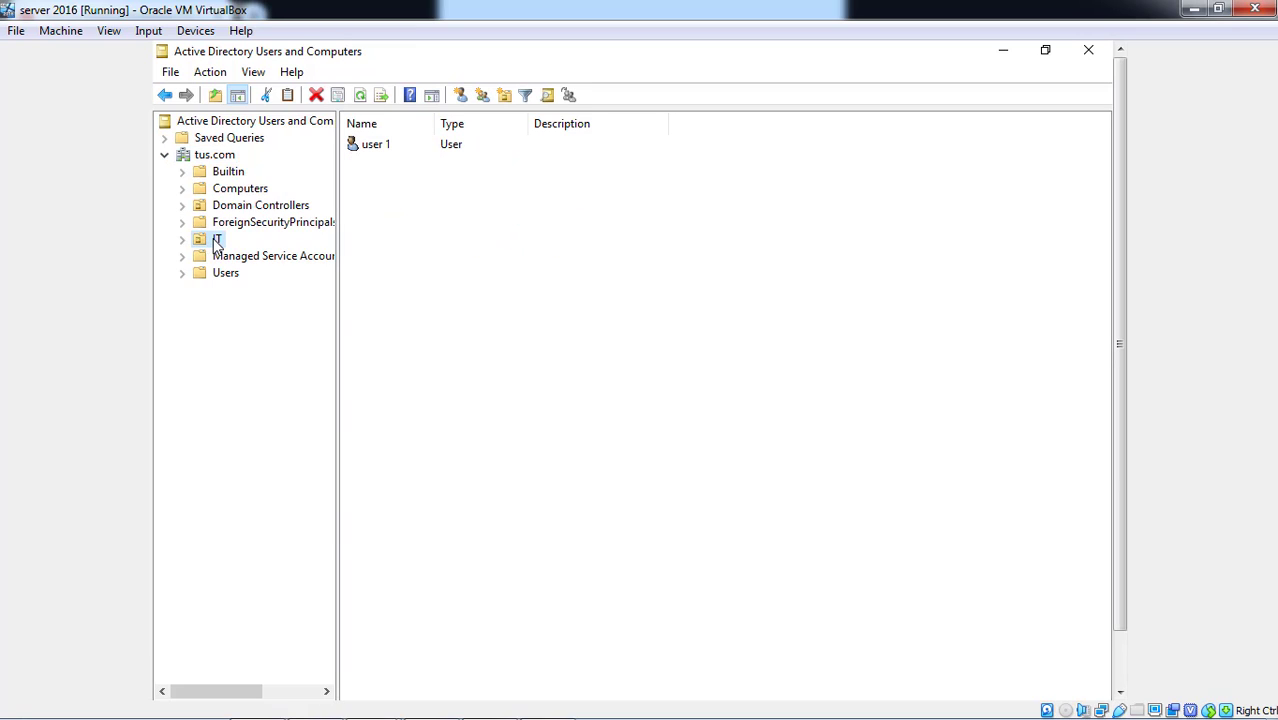
right_click(216, 243)
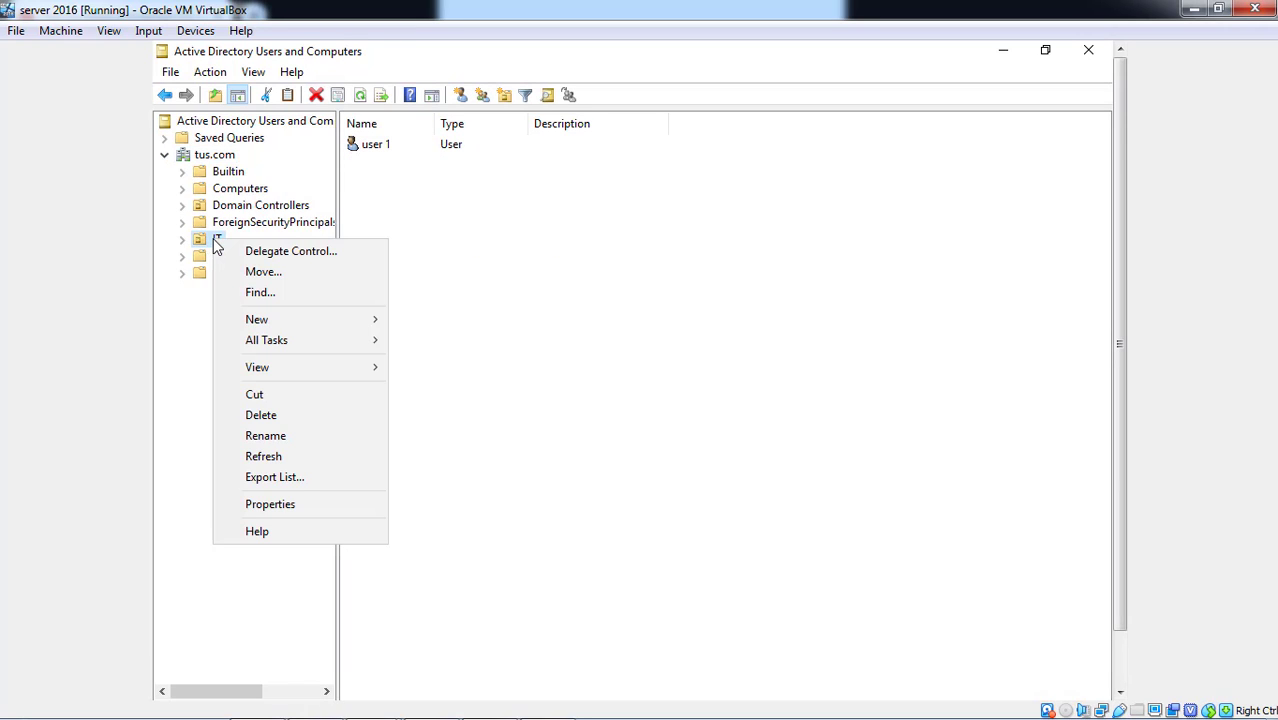
click(279, 414)
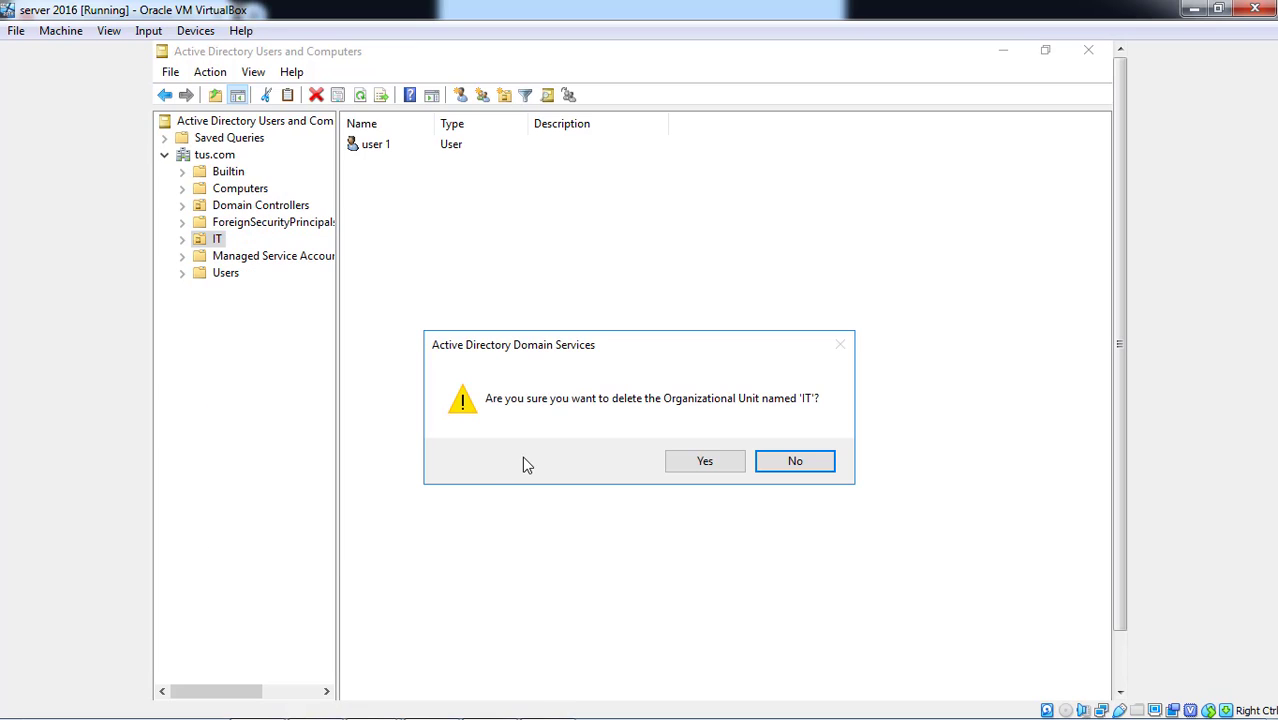
click(675, 468)
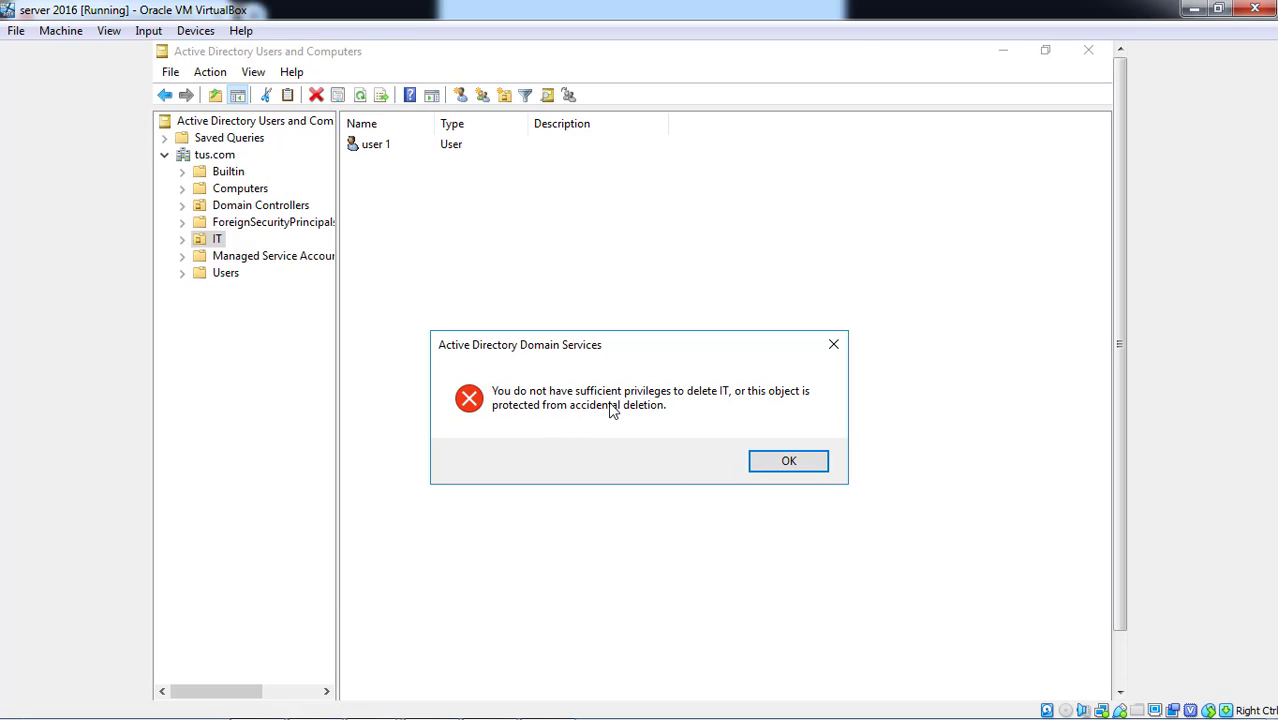
click(789, 462)
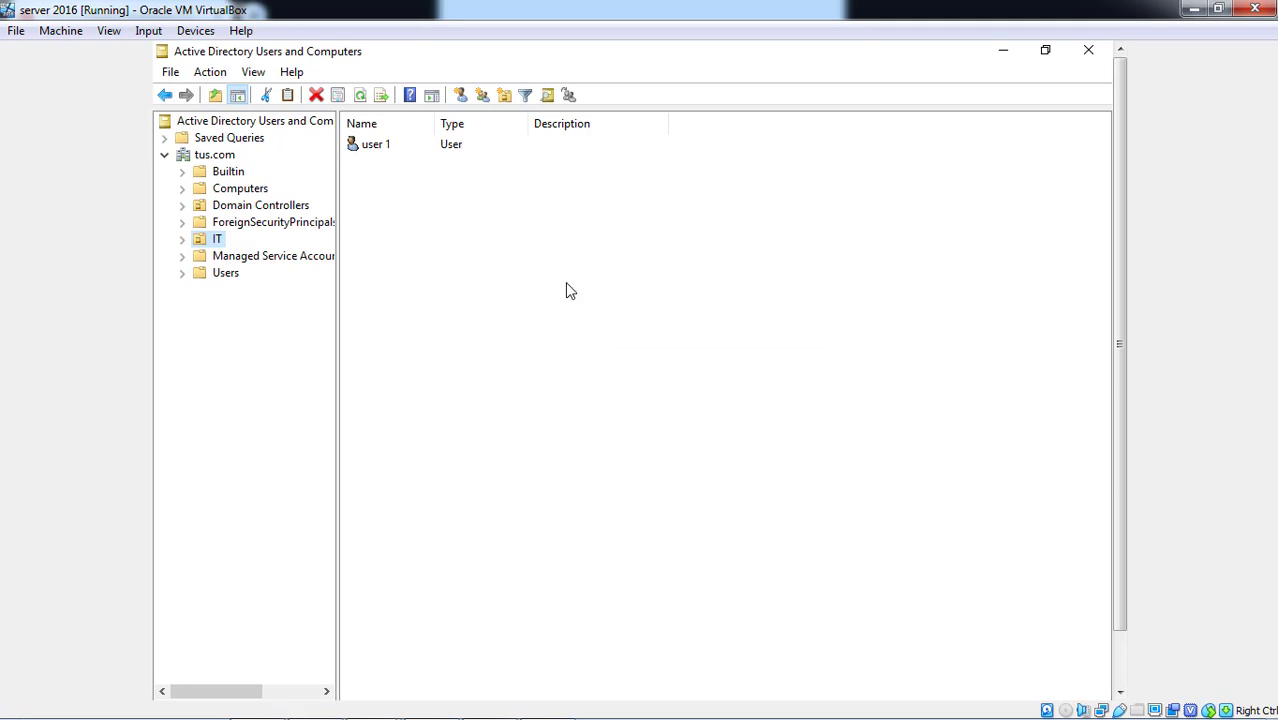
- Turn on Advanced Features and uncheck Protect object from accidental deletion in IT's Object properties
click(254, 72)
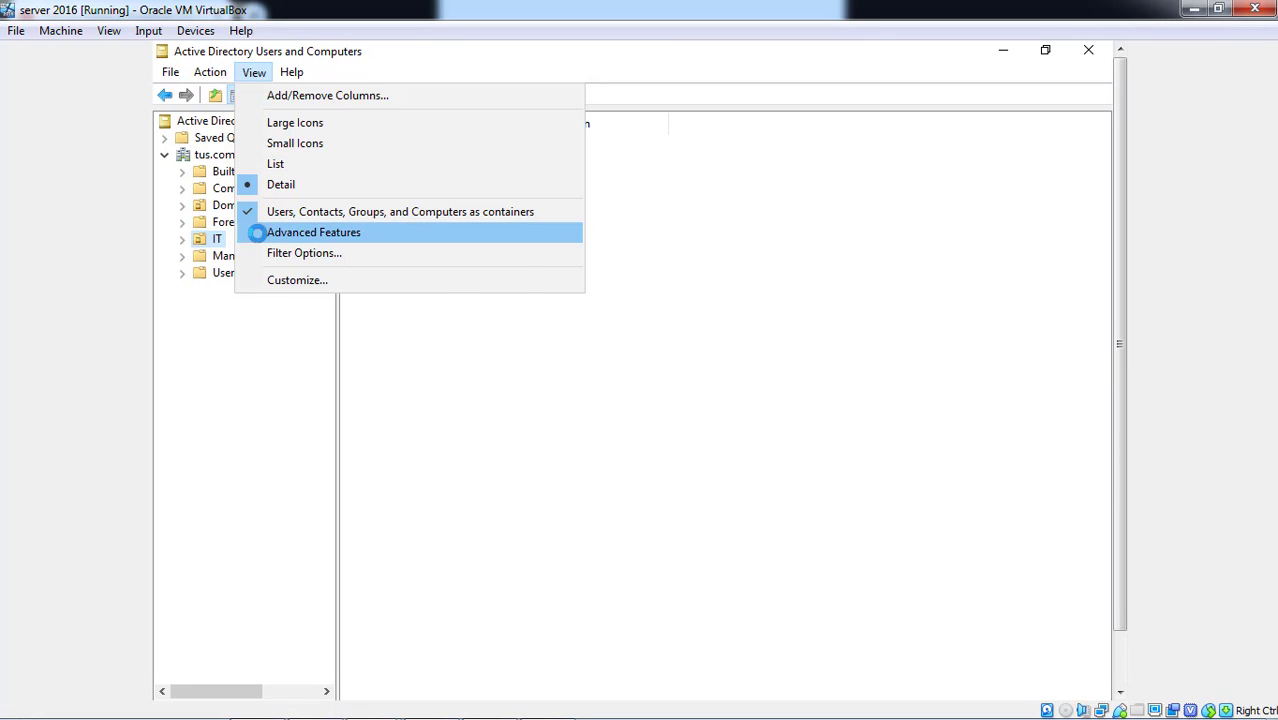
click(259, 233)
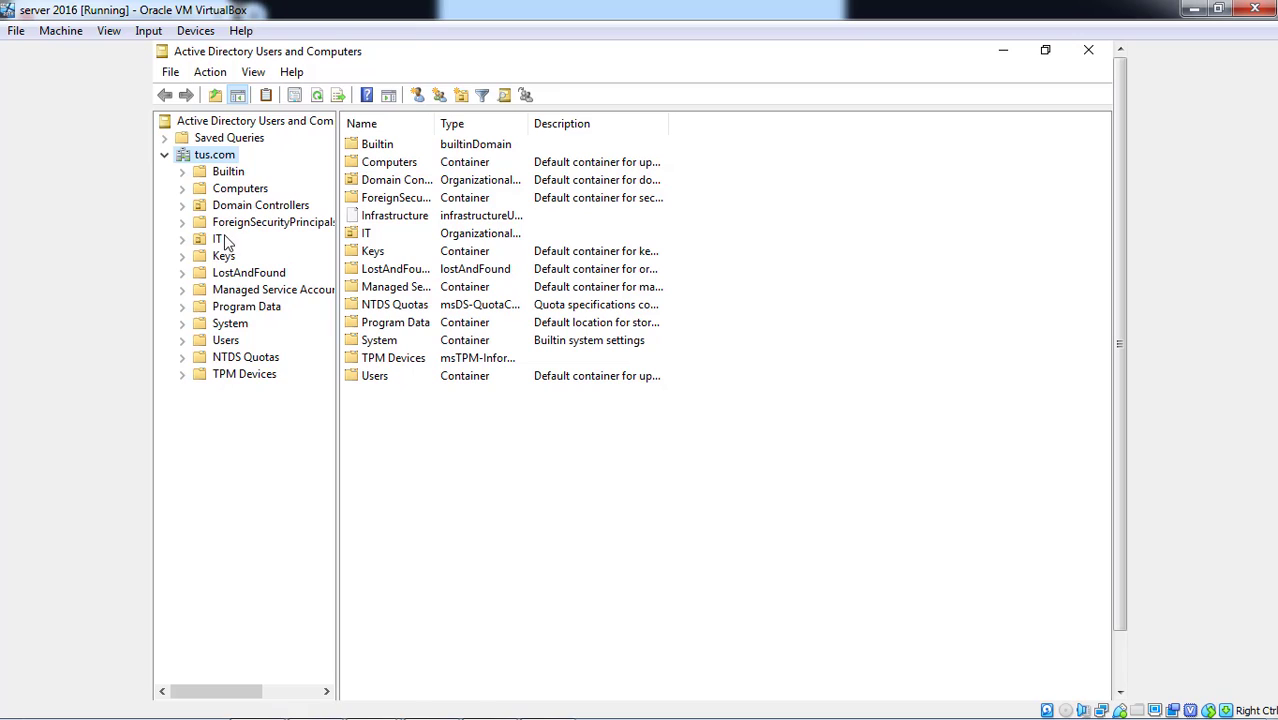
click(219, 241)
right_click(219, 241)
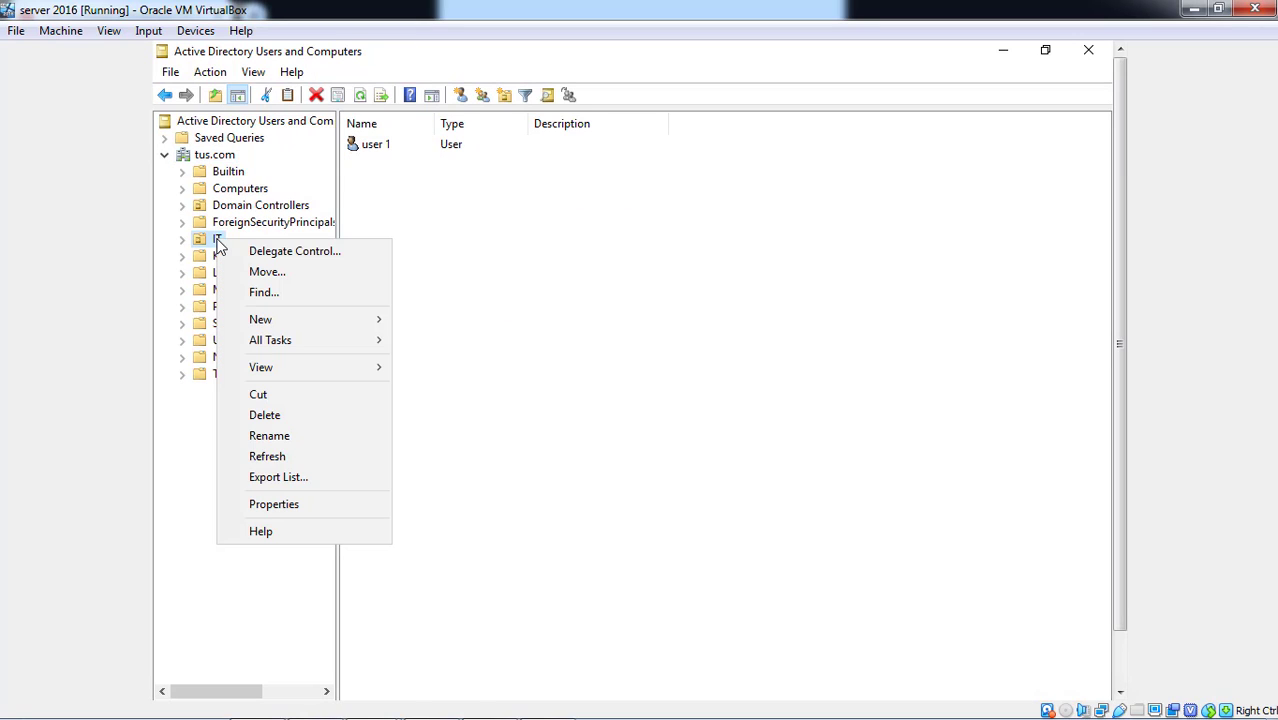
click(305, 506)
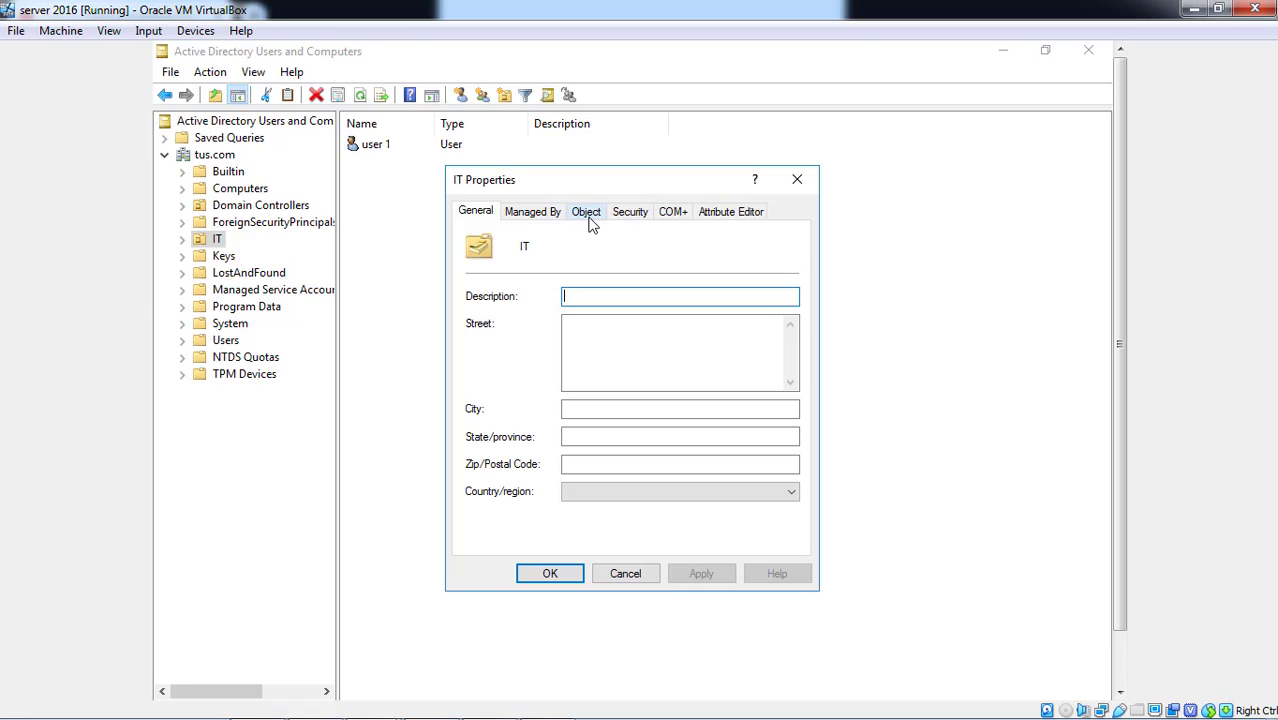
click(588, 215)
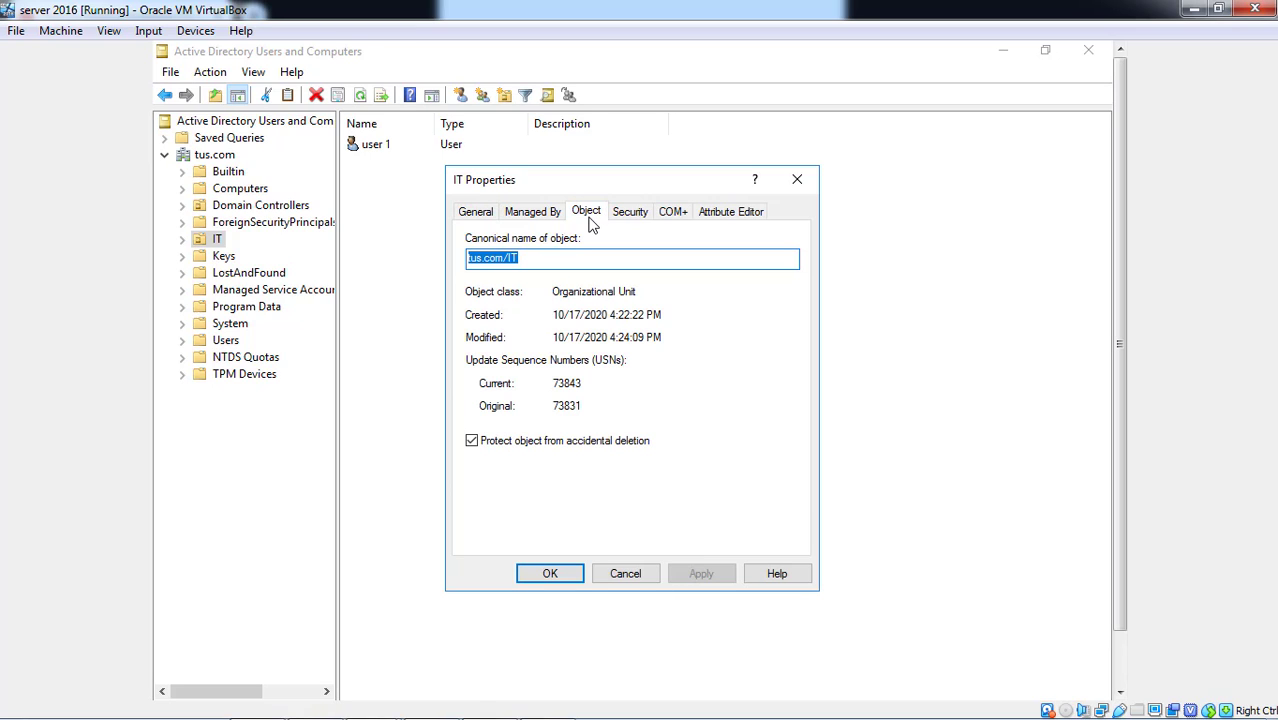
click(472, 442)
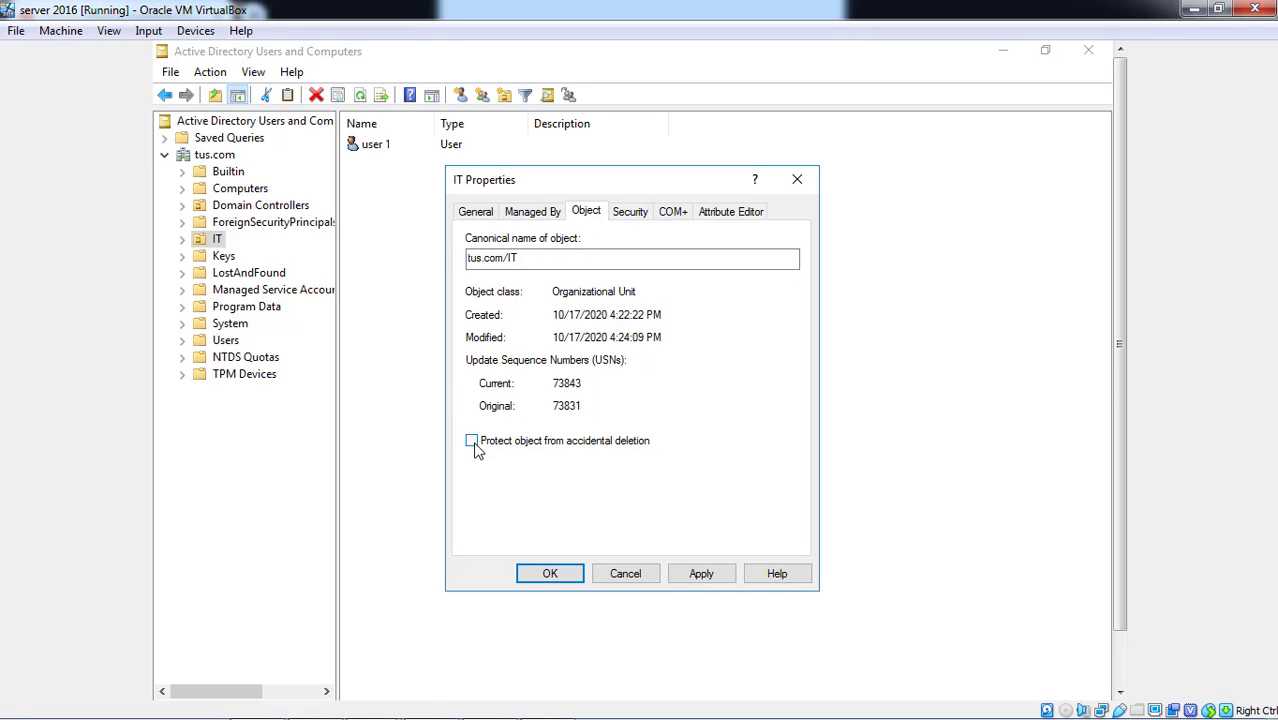
click(703, 575)
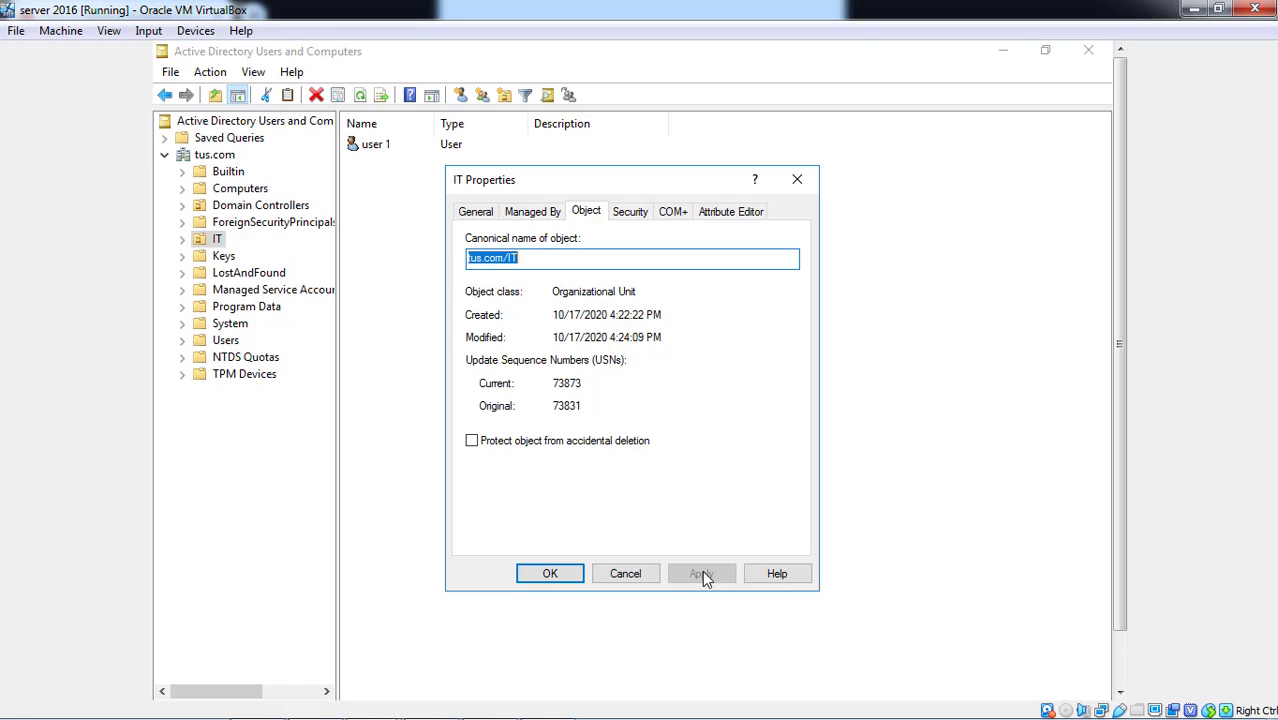
click(550, 574)
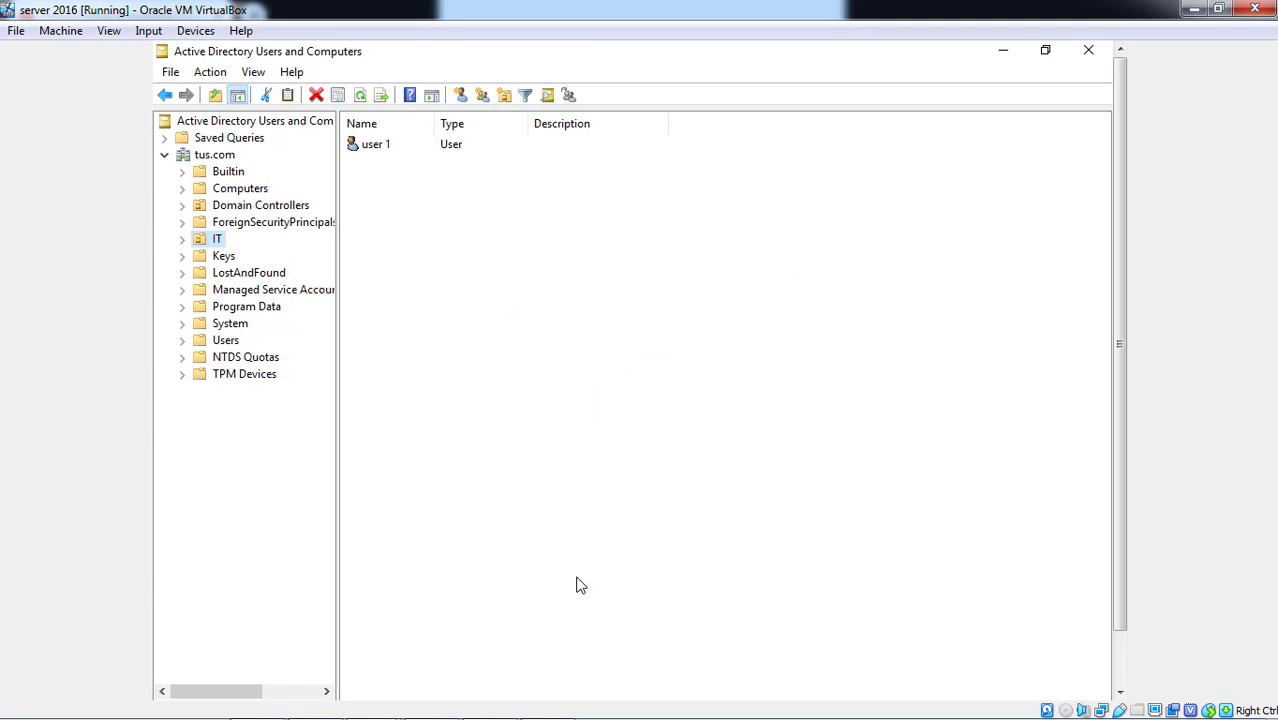
- Delete the IT OU, confirming removal of everything it contains
right_click(218, 242)
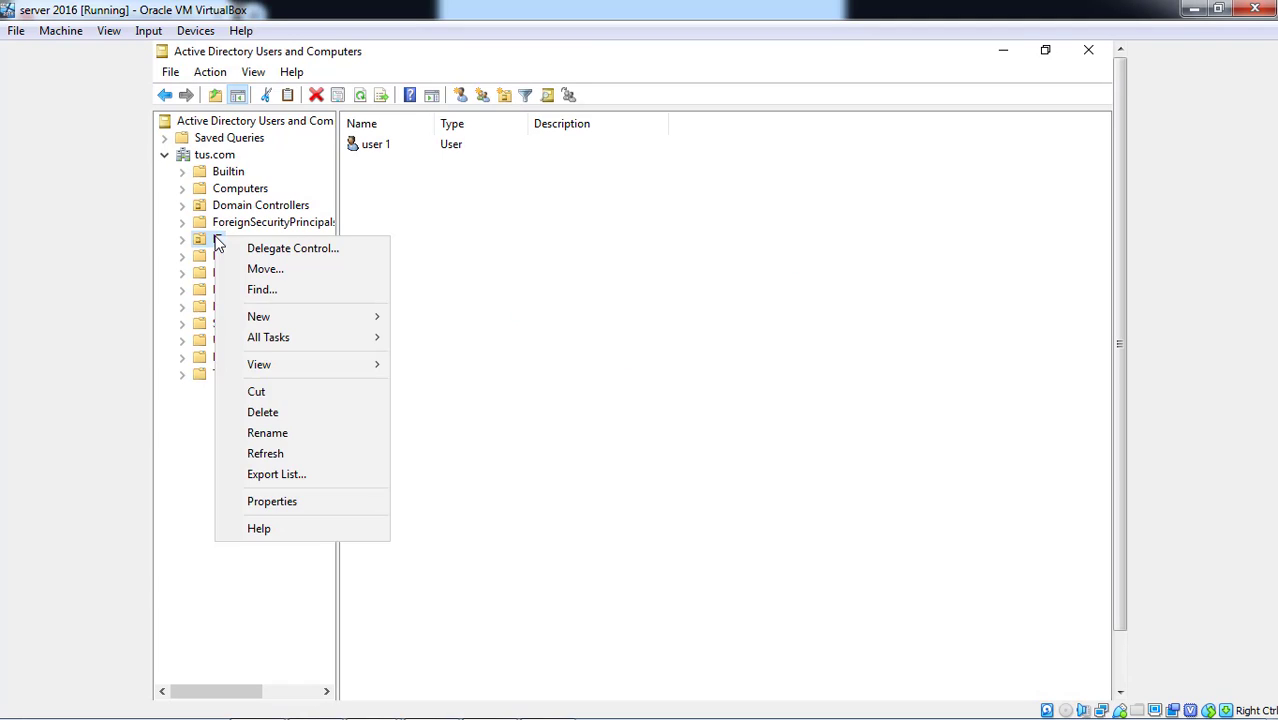
click(265, 418)
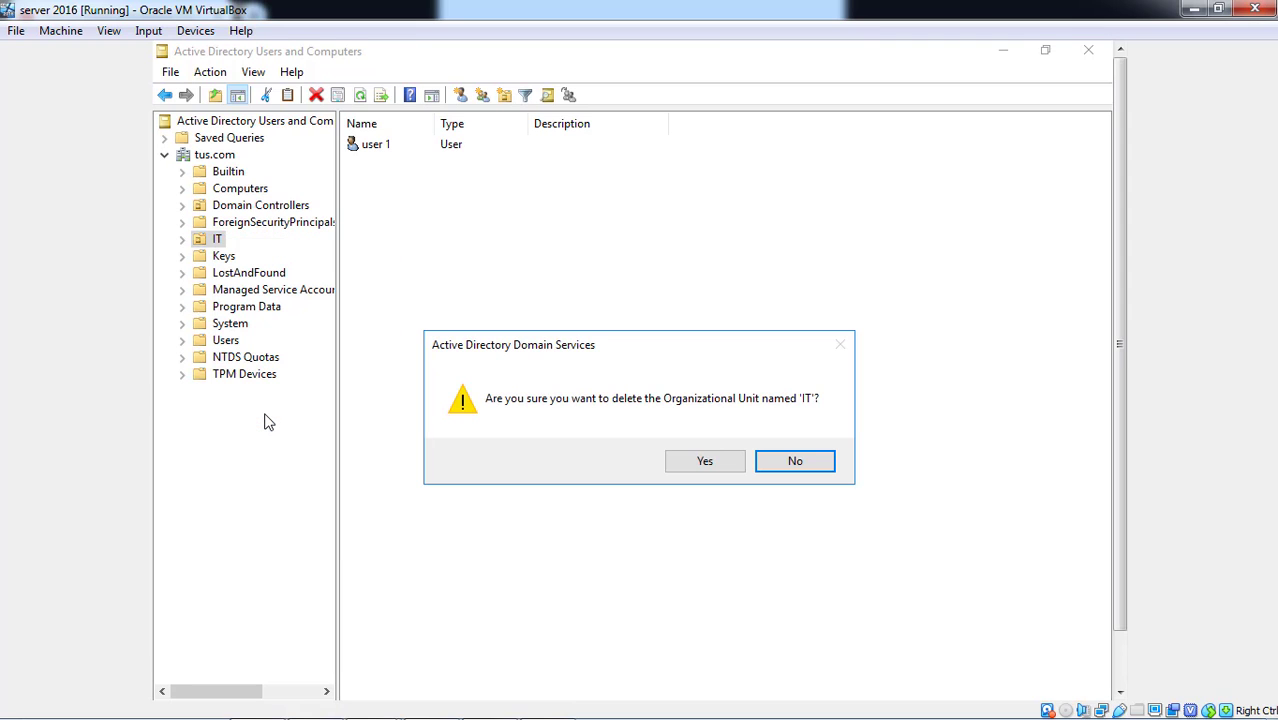
click(722, 462)
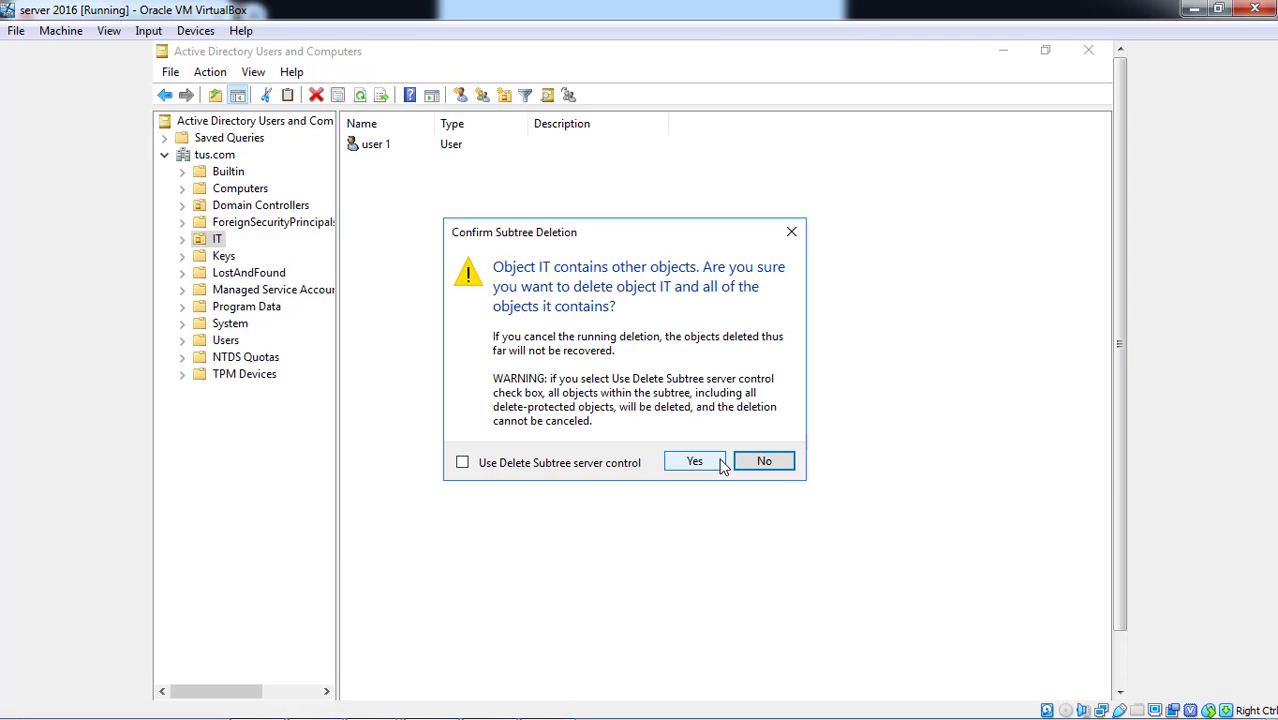
click(722, 464)
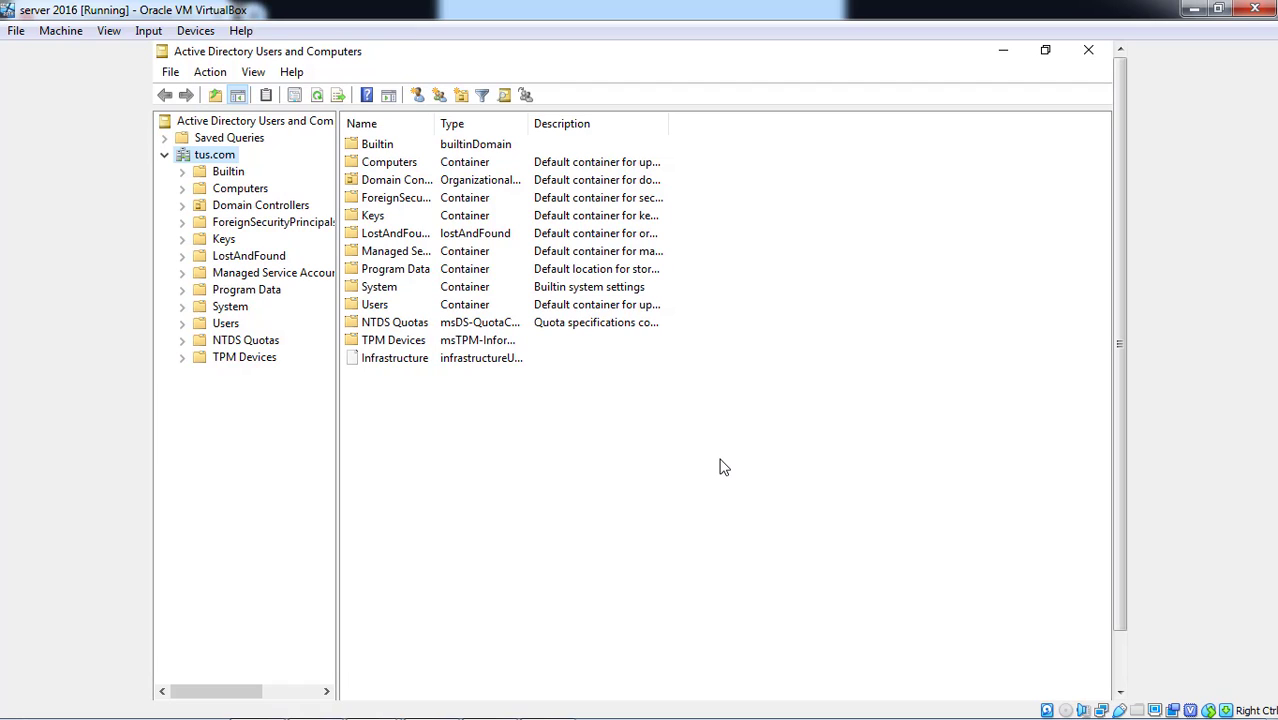
- Launch cmd from File Explorer's address bar and run gpupdate /force
click(1012, 52)
click(1001, 52)
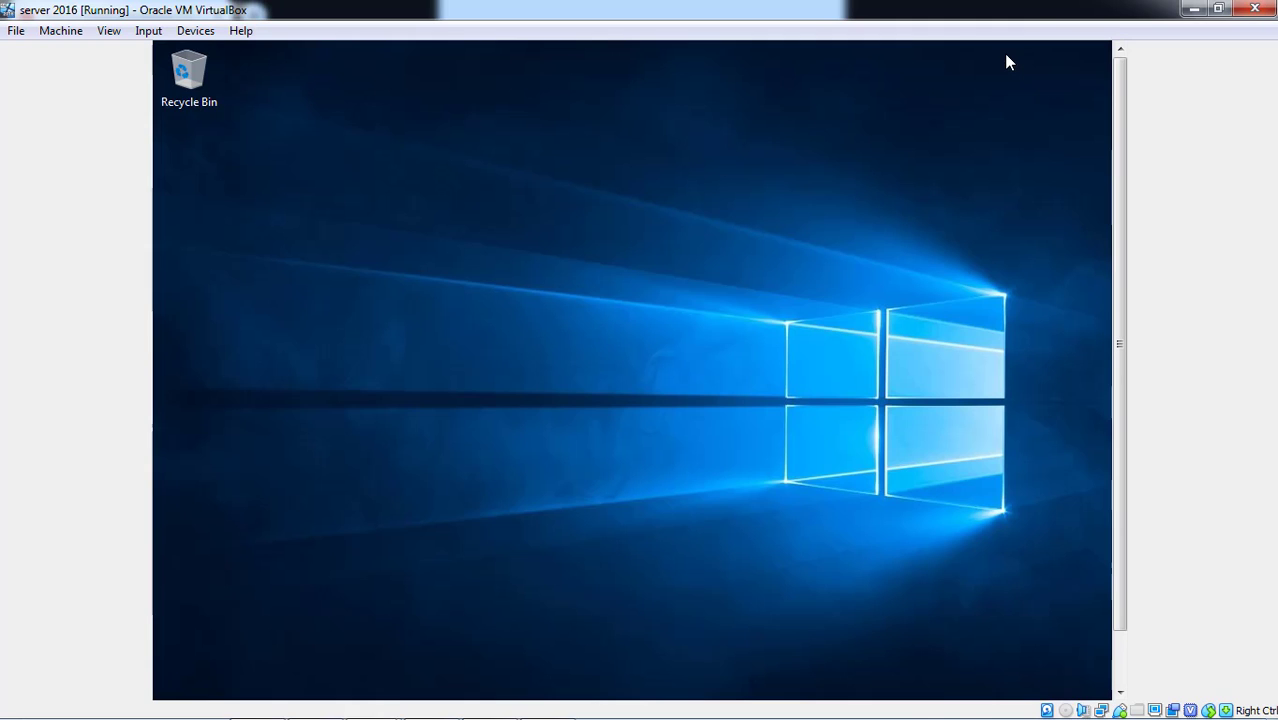
click(1121, 668)
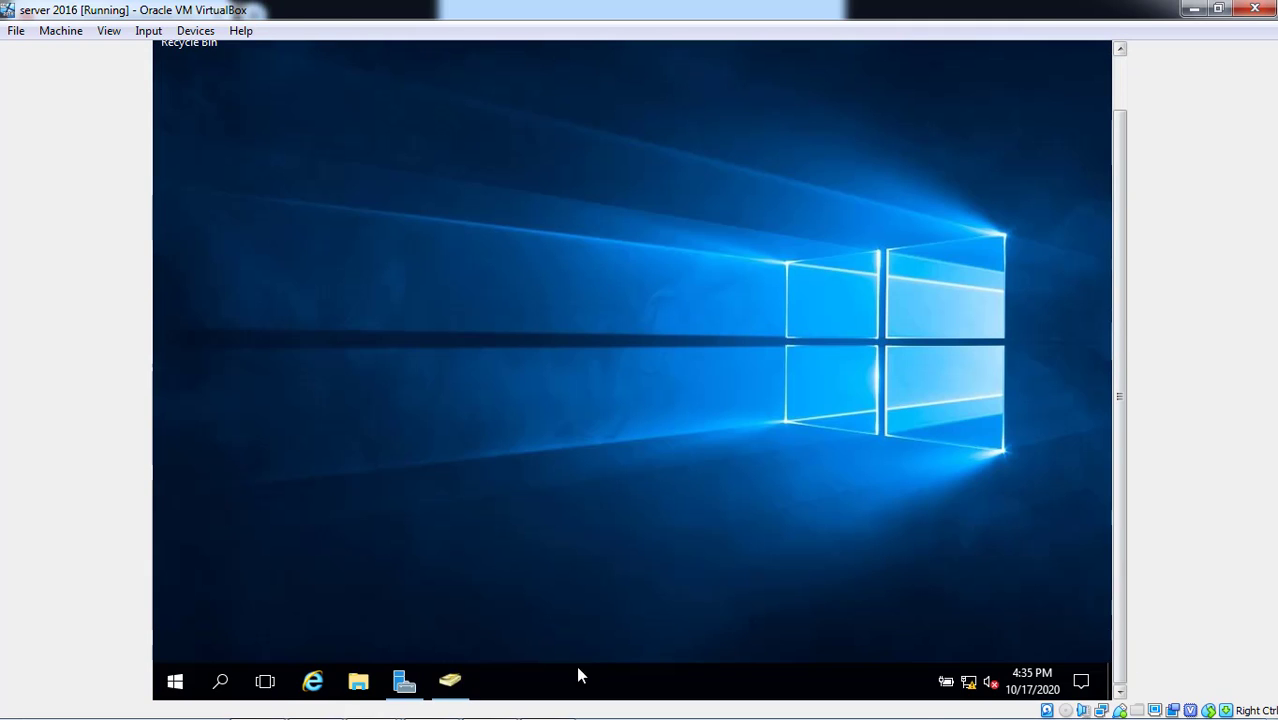
click(357, 684)
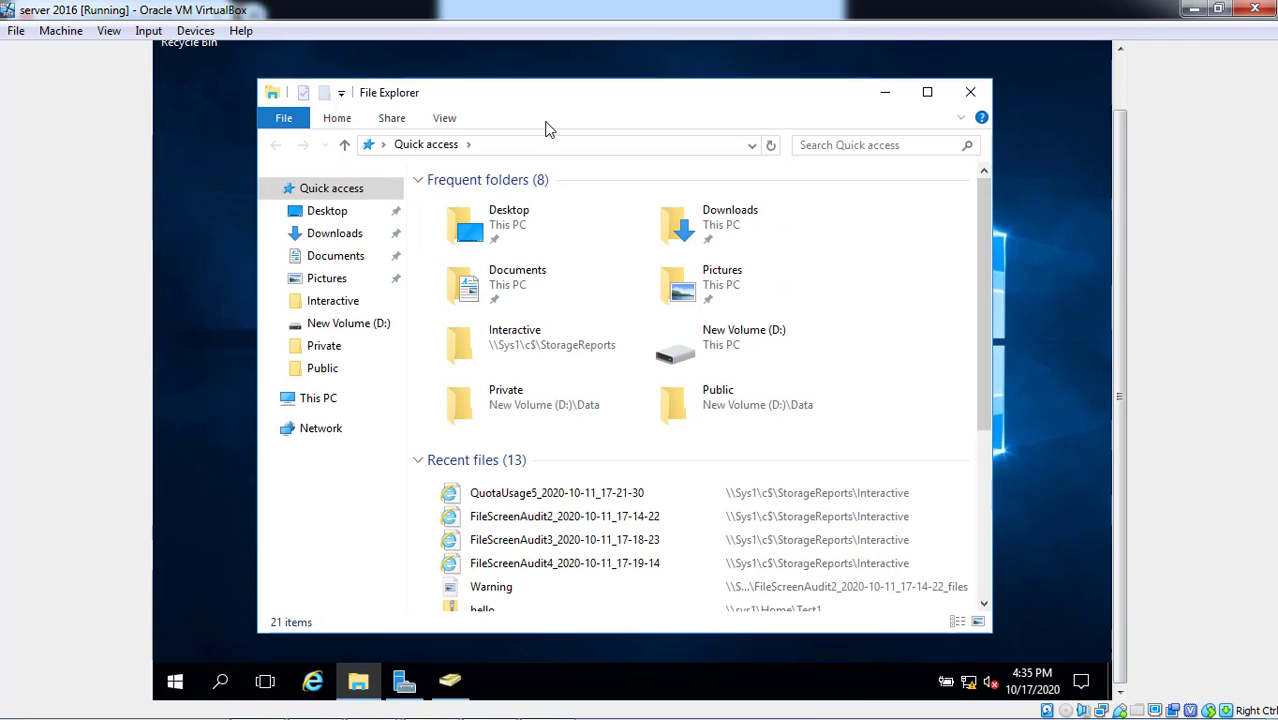
click(533, 148)
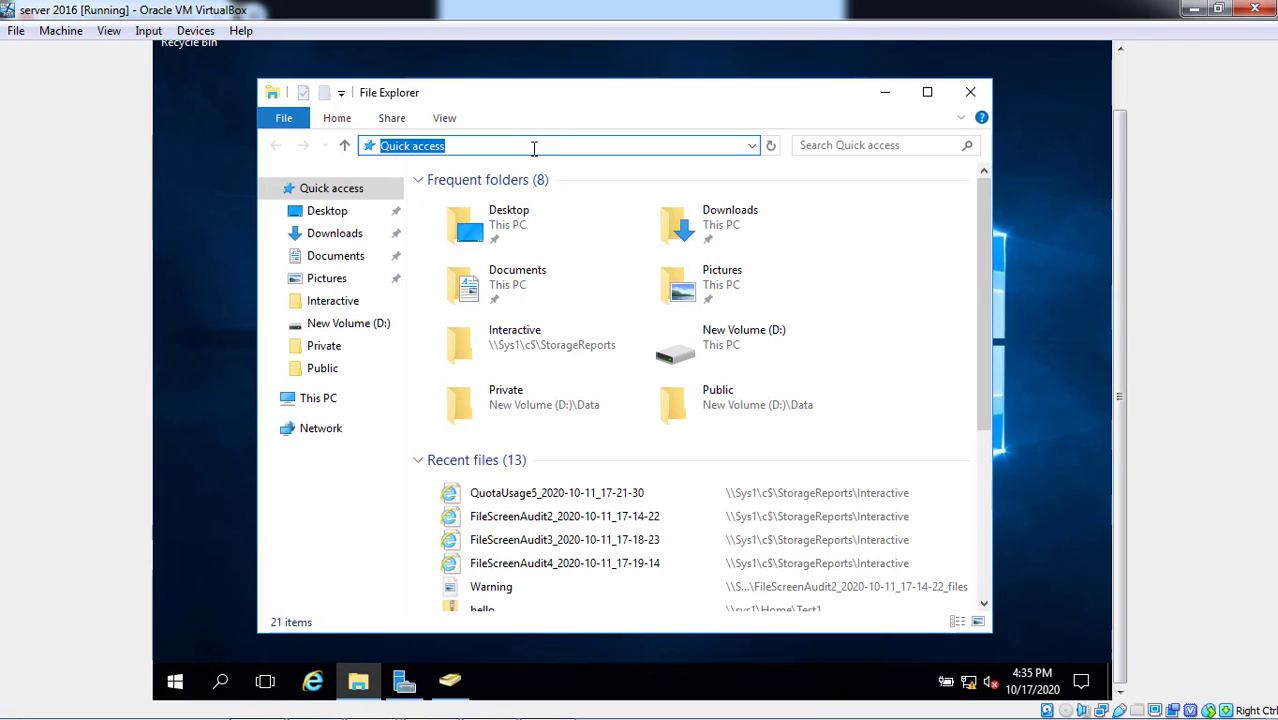
text(cmd)
key(Return)
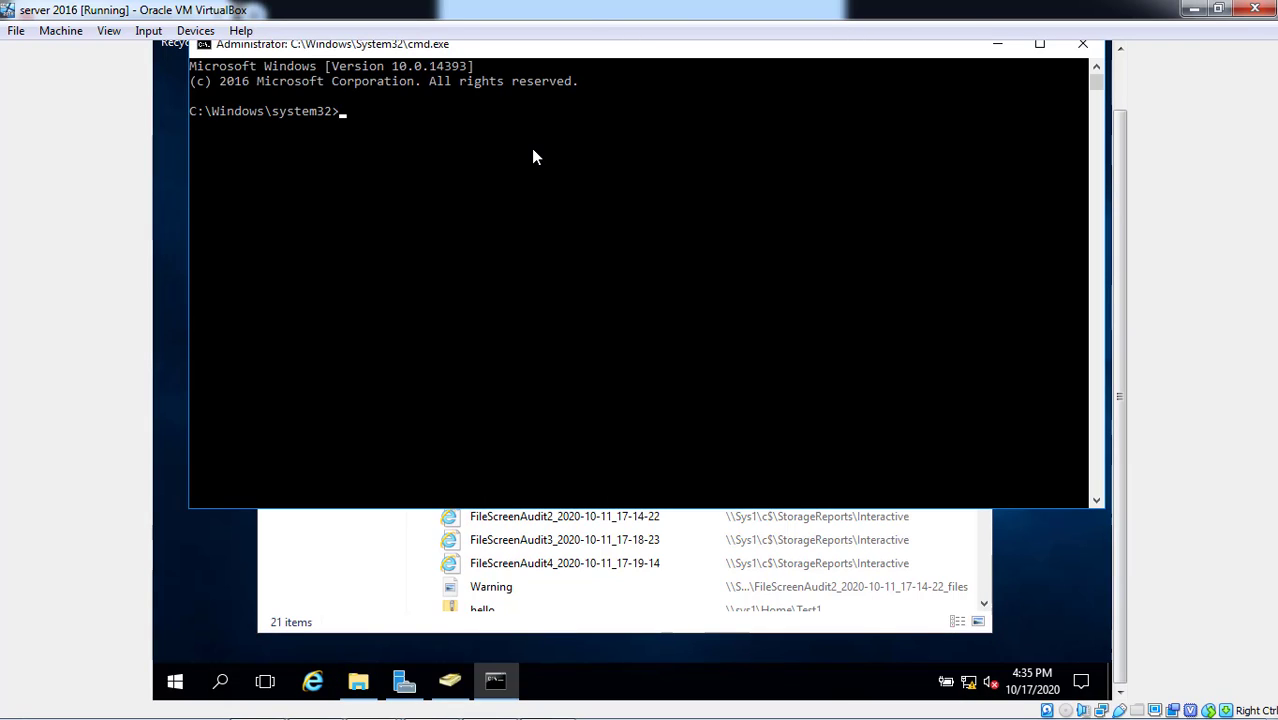
text(gpupdate/force)
key(Return)
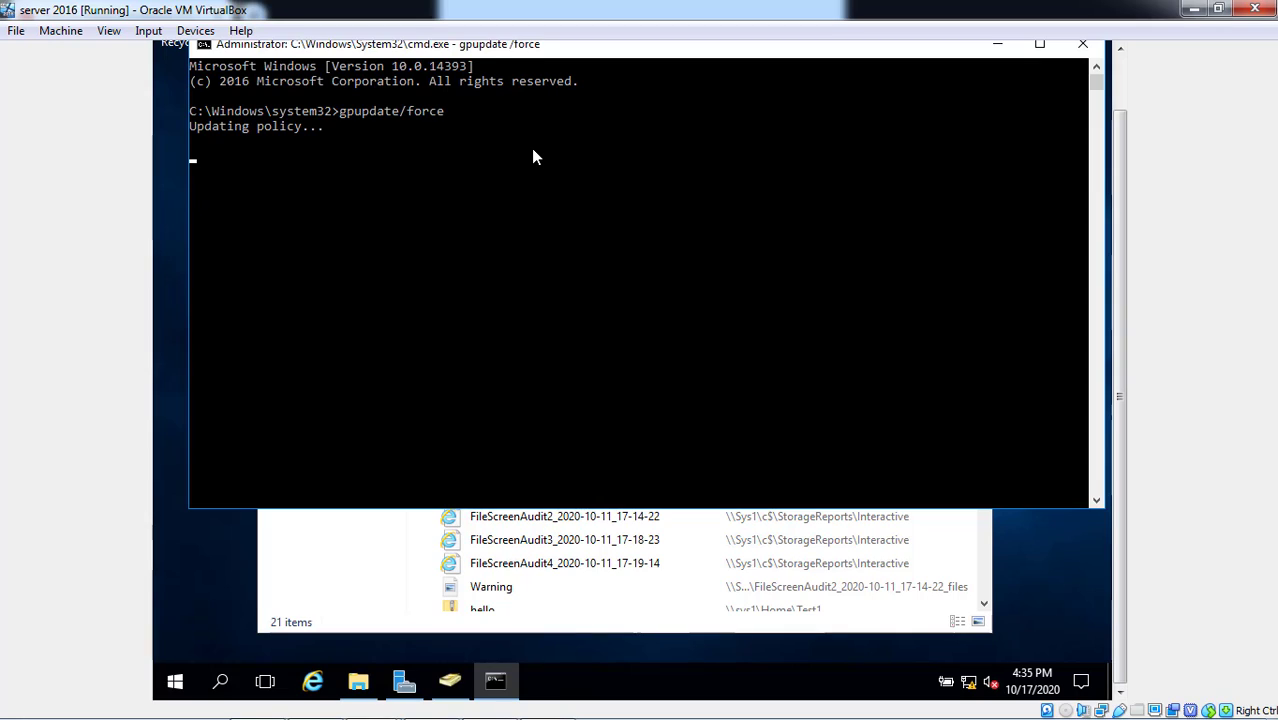